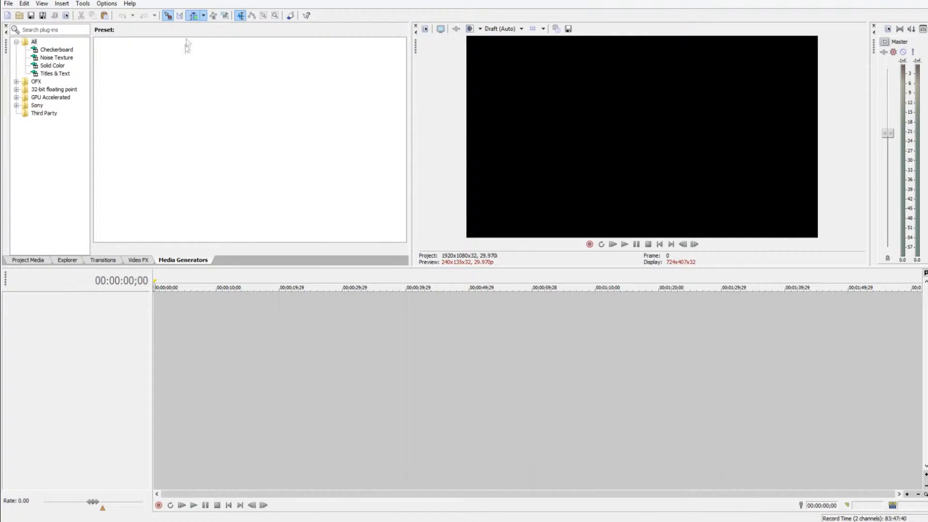
Step: Restore the window layout that includes the Project Media window, and close the Trimmer window
left_click(42, 3)
mouse_move(63, 37)
left_click(212, 83)
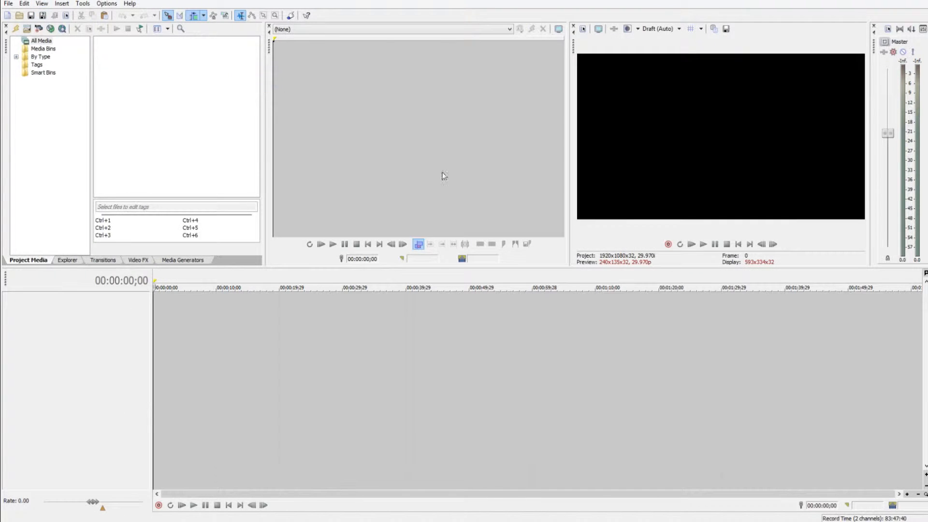
left_click(269, 26)
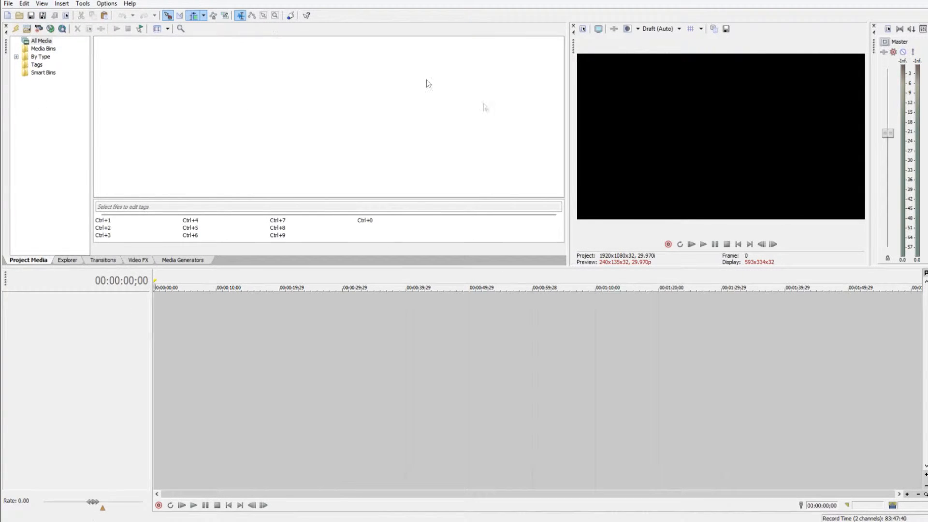
Step: Open the camera video 00001 from the STREAM folder and decline matching the project video settings to it
left_click(9, 3)
left_click(457, 130)
left_click(9, 3)
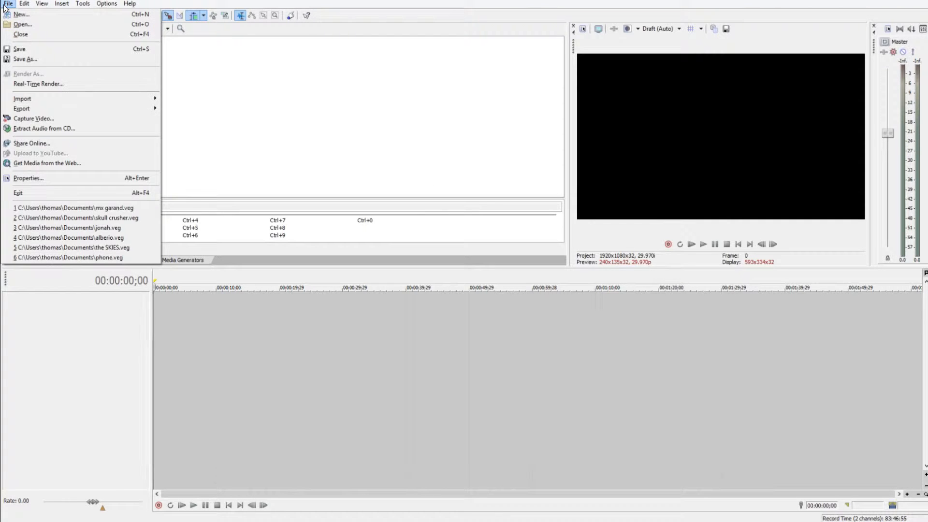
left_click(23, 23)
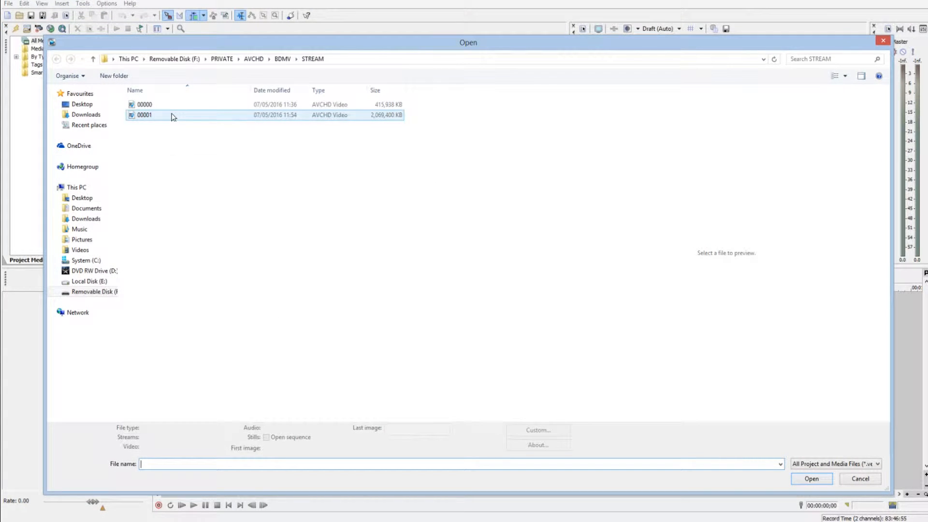
double_click(173, 116)
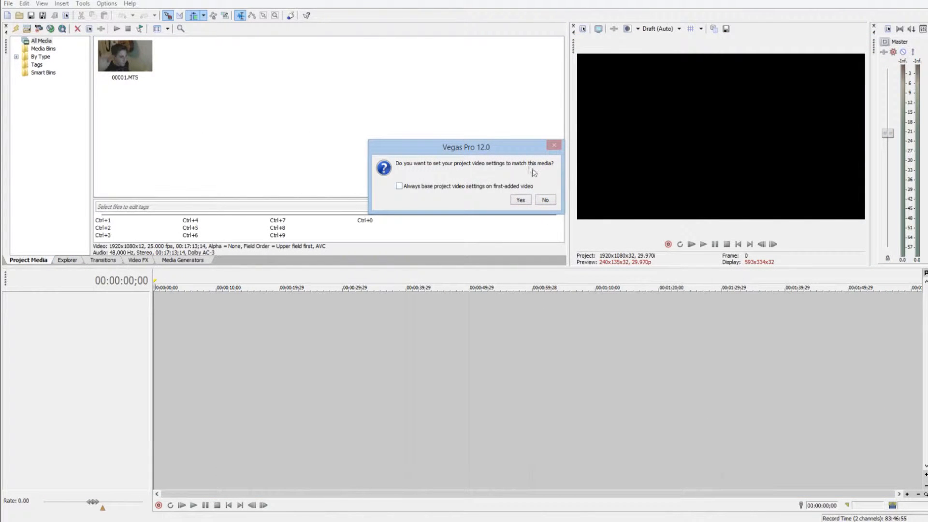
left_click(545, 200)
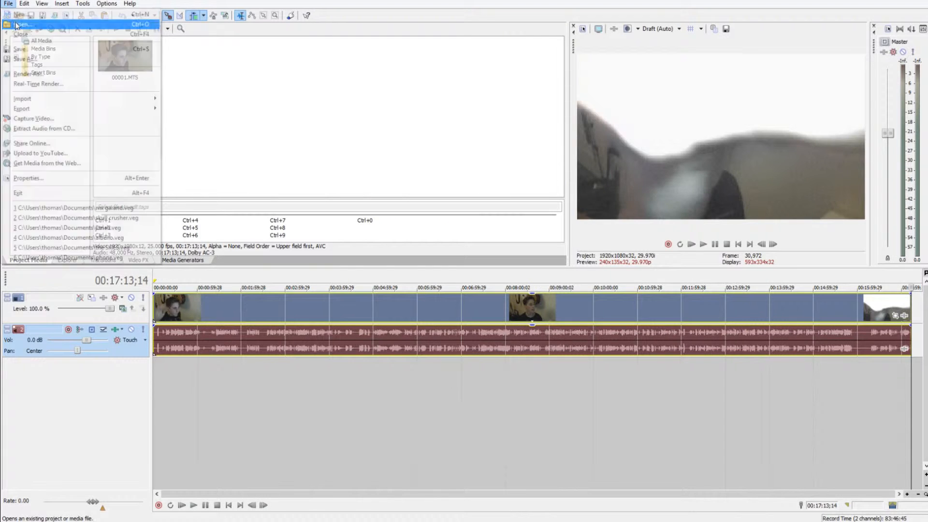
left_click(19, 27)
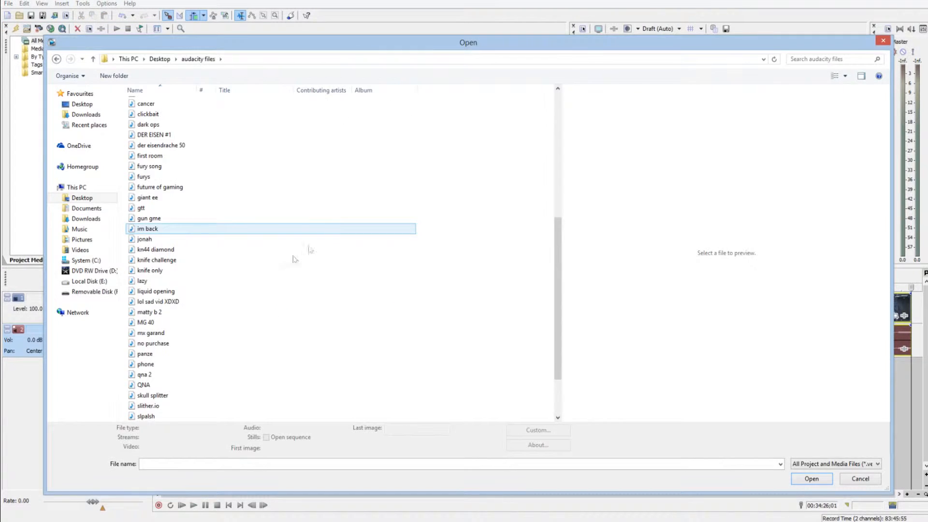
scroll(295, 259, "down", 2)
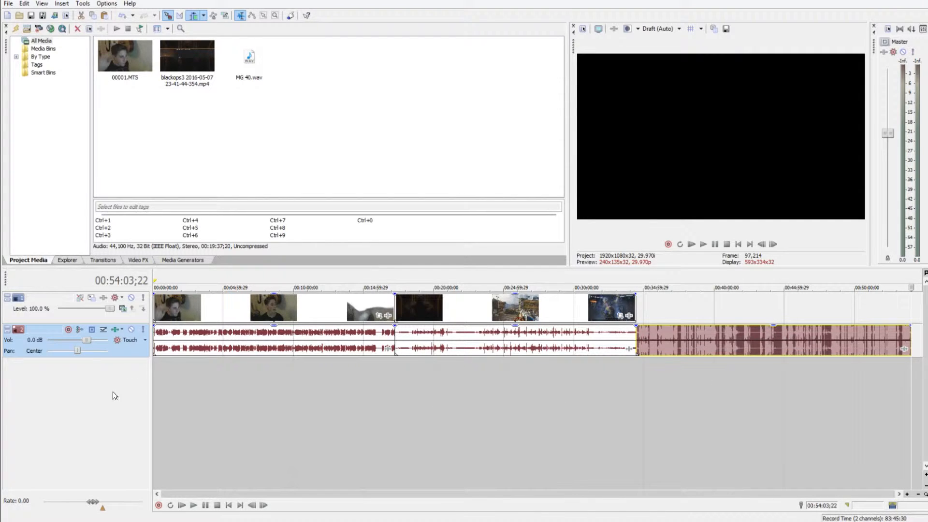
Step: Move the separately recorded audio onto its own track below the others, starting at the beginning of the timeline
right_click(107, 375)
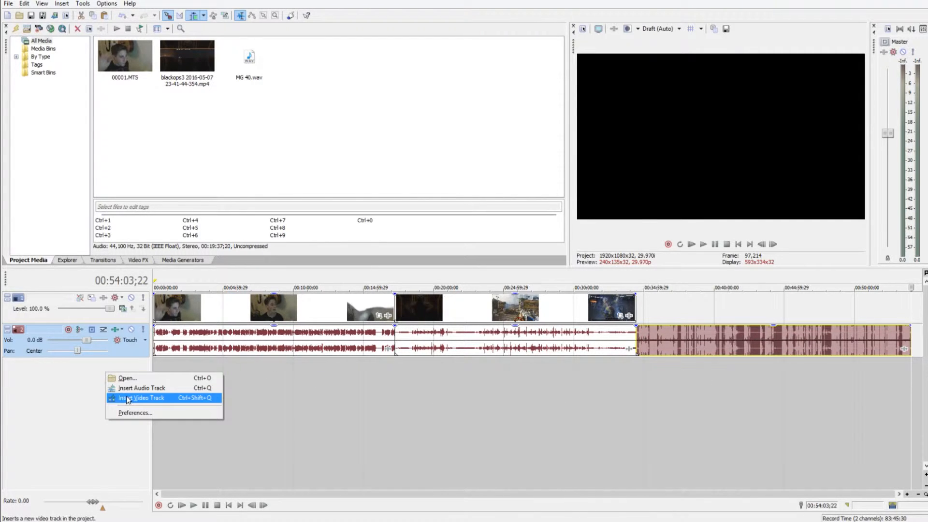
left_click(469, 405)
left_click_drag(699, 341, 266, 497)
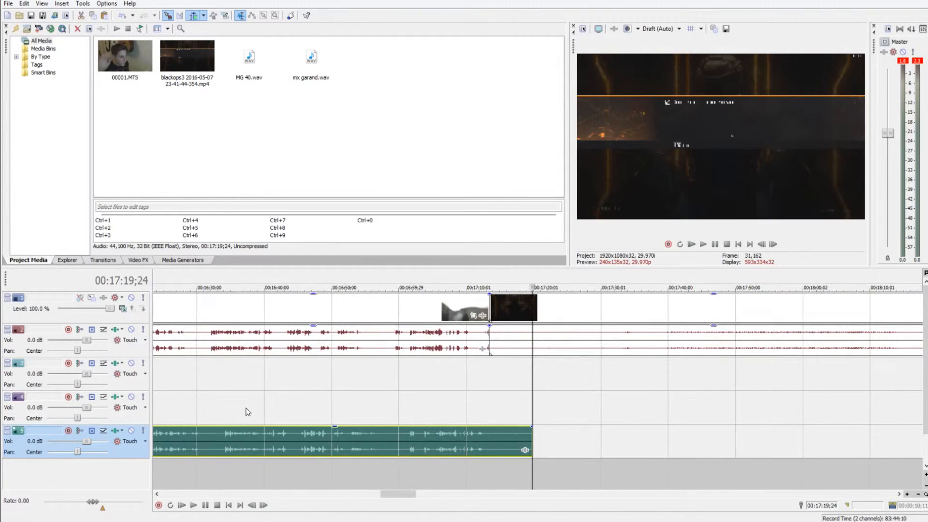
scroll(246, 435, "down", 5)
scroll(255, 424, "up", 5)
scroll(254, 424, "down", 6)
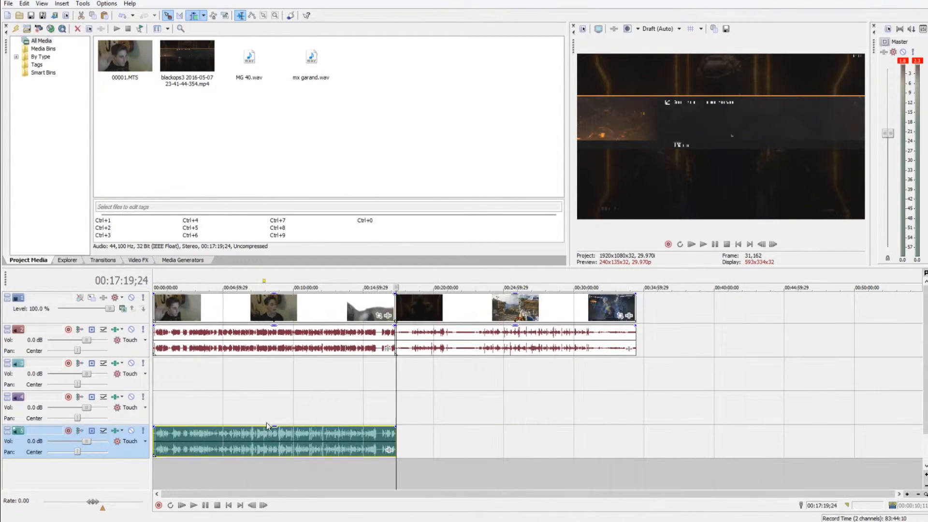
Step: Insert a new video track and place it directly beneath the camera footage's audio track
right_click(115, 464)
left_click(150, 487)
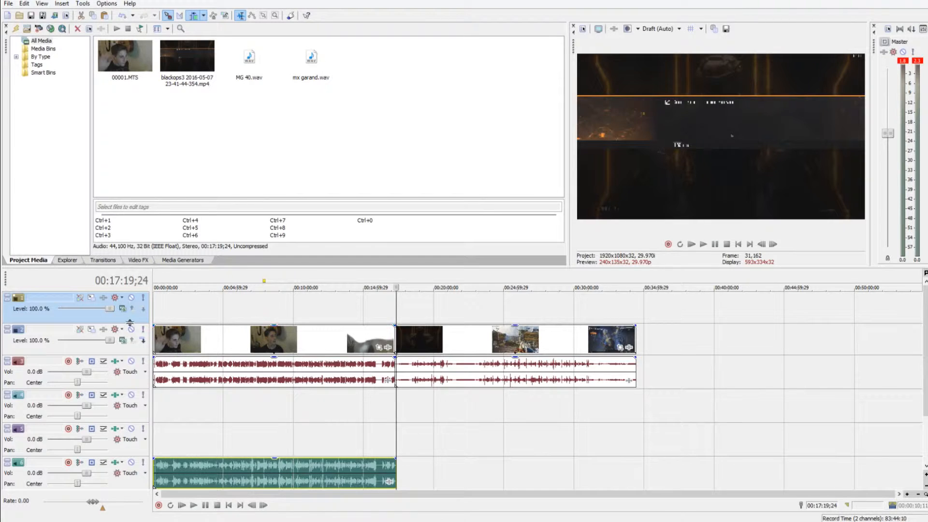
left_click_drag(94, 321, 92, 389)
Step: Move the gameplay video and its audio onto their own tracks at the timeline start, and delete the leftover empty audio track
left_click_drag(492, 339, 494, 399)
left_click_drag(499, 310, 163, 388)
right_click(143, 443)
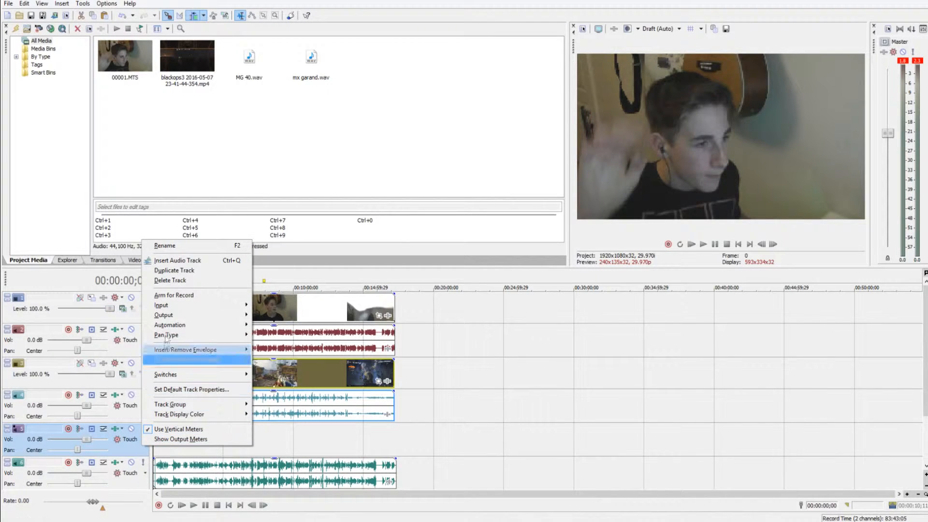
left_click(169, 281)
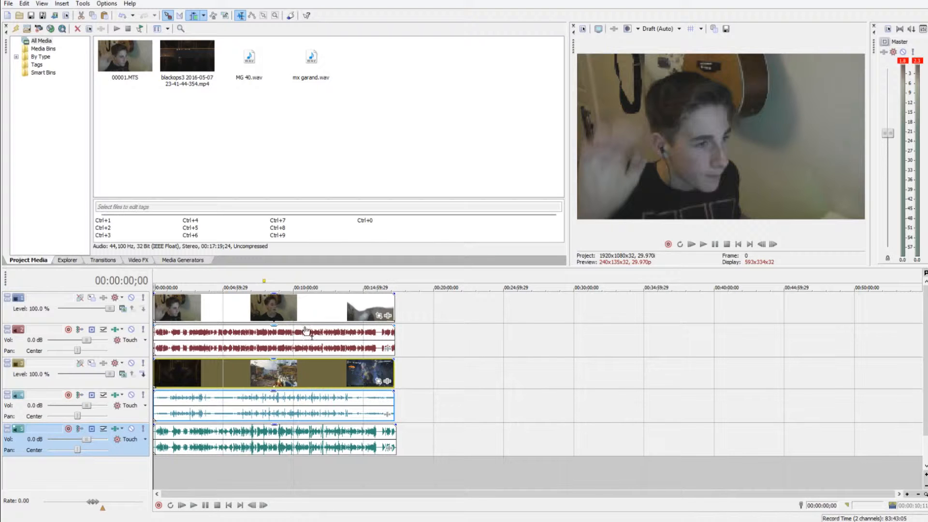
Step: Split the camera video and its audio at 00:00:06;11, just before the first clap, and delete the leading part
scroll(229, 371, "up", 5)
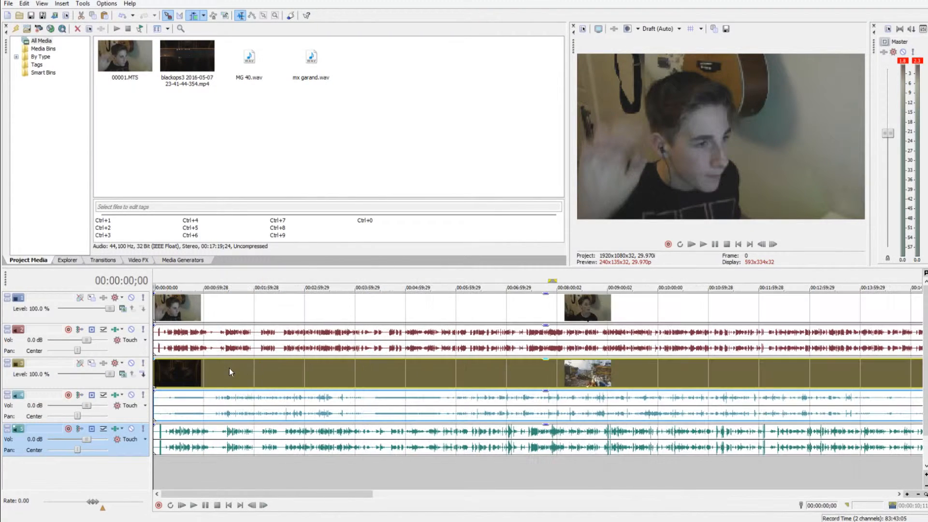
scroll(332, 415, "up", 8)
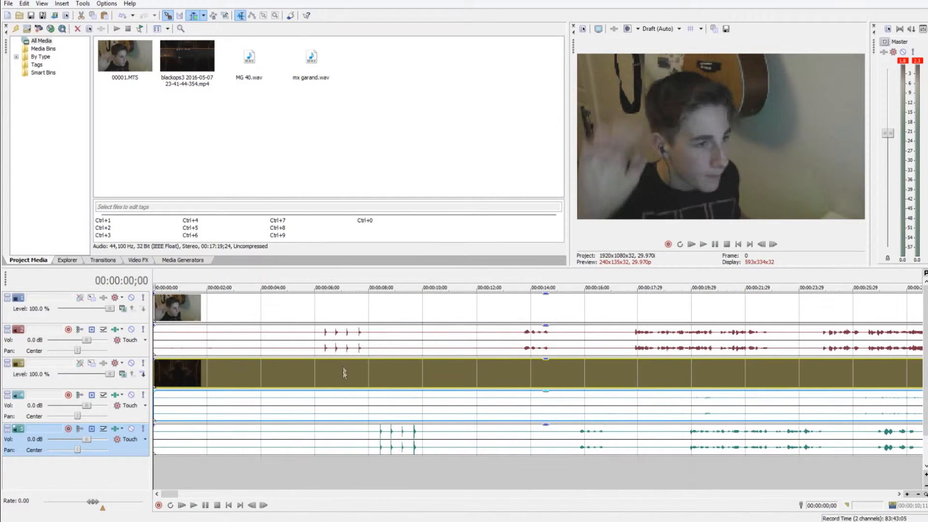
left_click(321, 281)
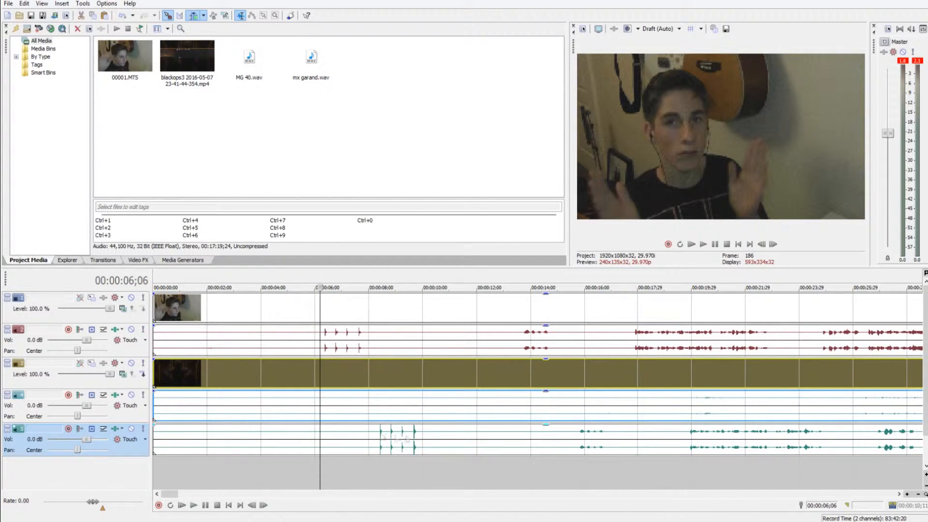
left_click(326, 341)
scroll(328, 340, "up", 3)
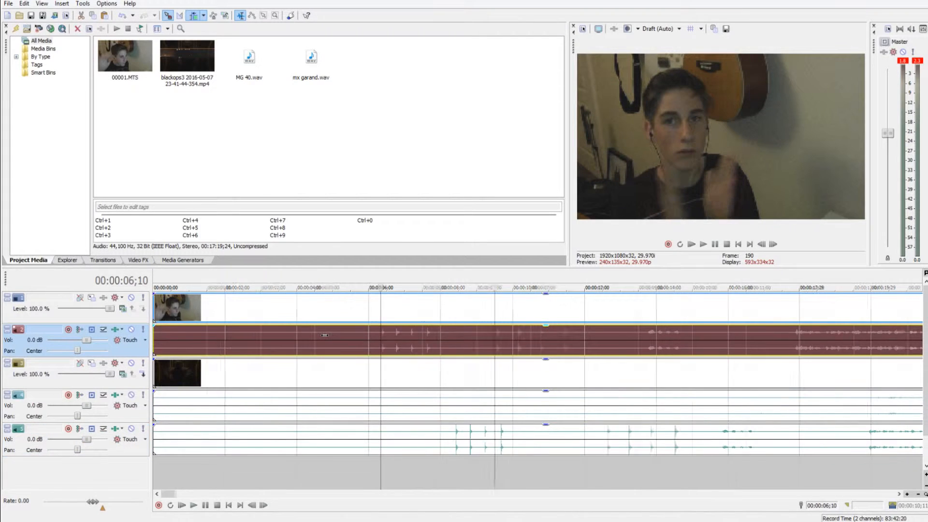
left_click(533, 341)
scroll(526, 366, "down", 5)
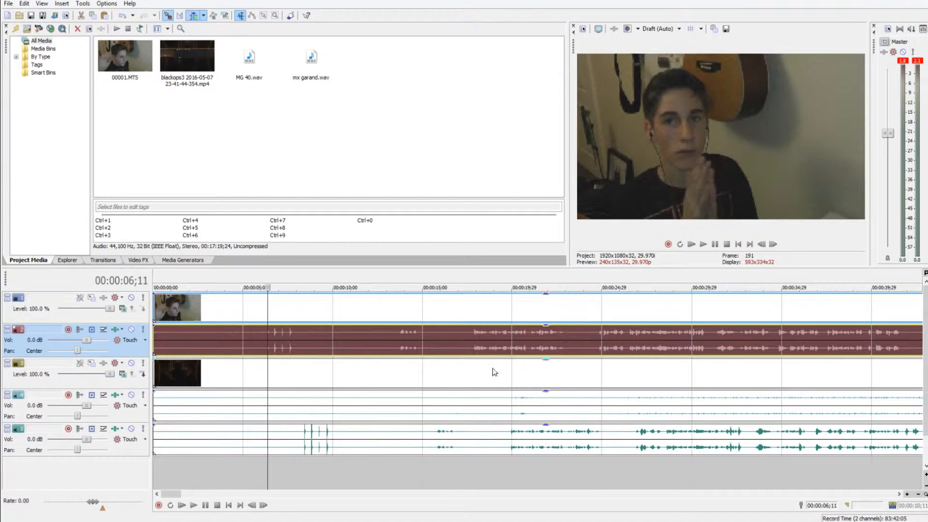
key("s")
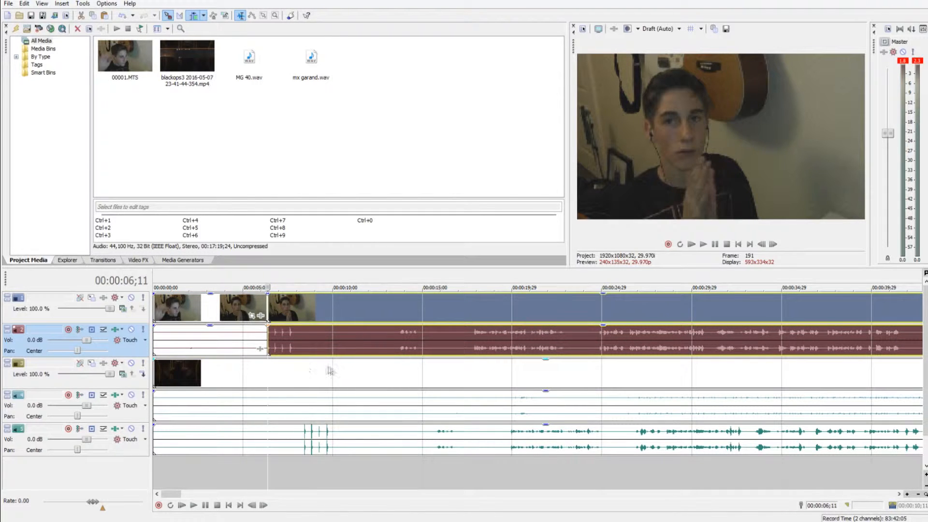
left_click(233, 331)
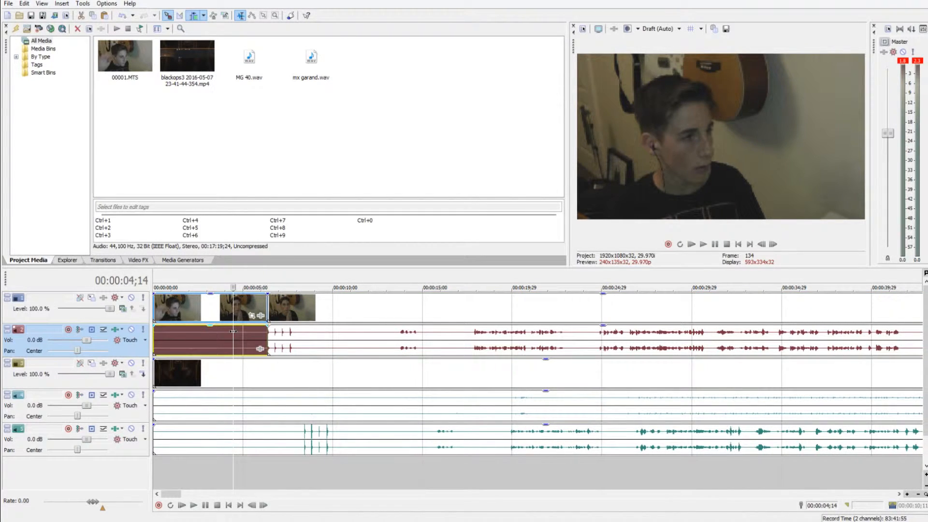
key("Delete")
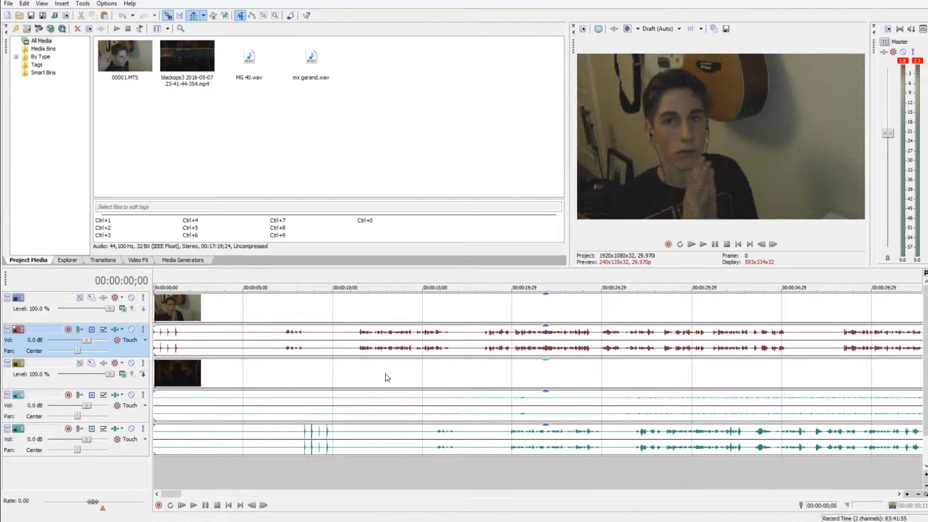
Step: Split the separate voice recording at 00:00:08;12, just before its first clap, and delete the leading part
scroll(316, 435, "up", 2)
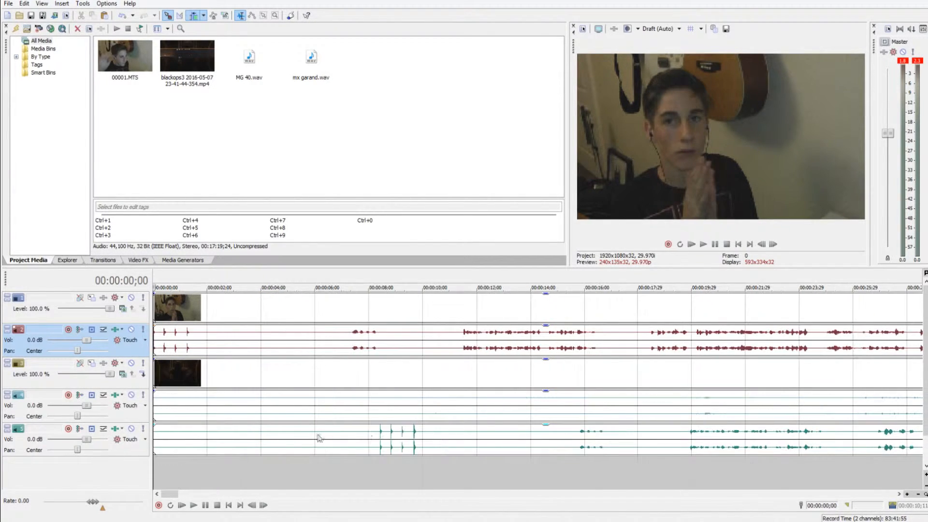
left_click(380, 437)
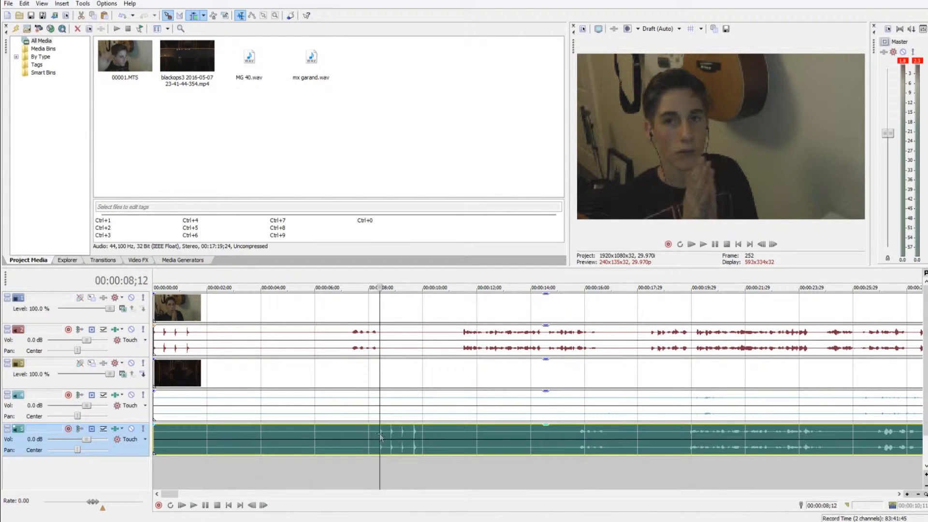
scroll(384, 436, "up", 3)
key("s")
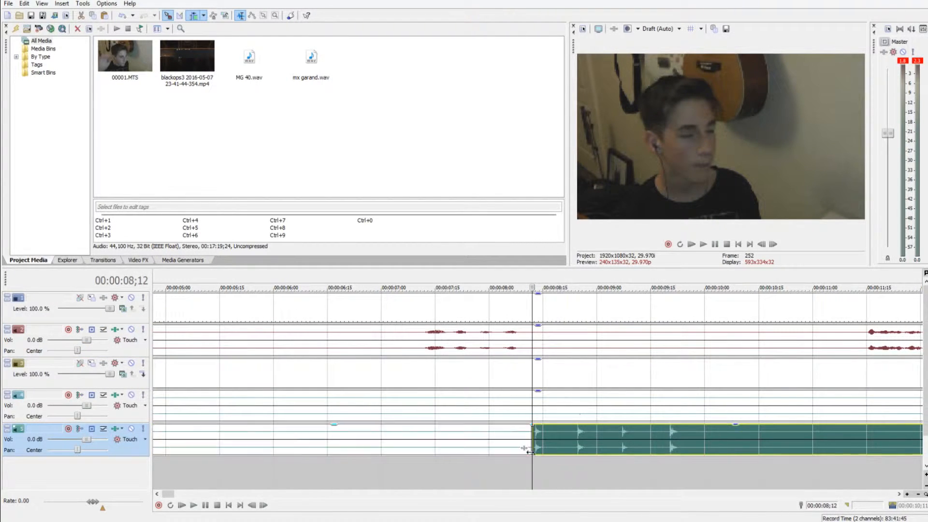
left_click(485, 437)
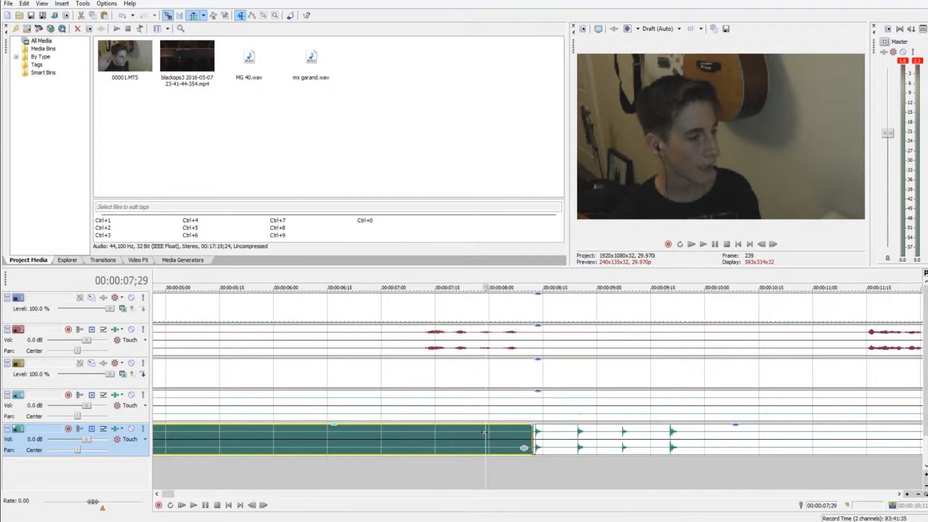
key("Delete")
Step: Try to reposition the second part of the camera clip, split it near its start and delete the short piece
scroll(438, 437, "down", 10)
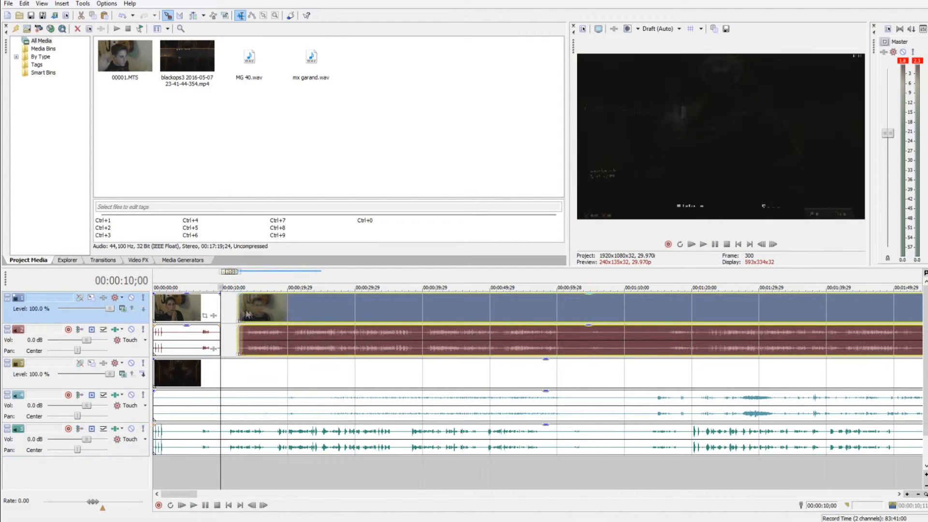
left_click_drag(255, 310, 237, 310)
left_click(253, 307)
key("s")
left_click(238, 307)
key("Delete")
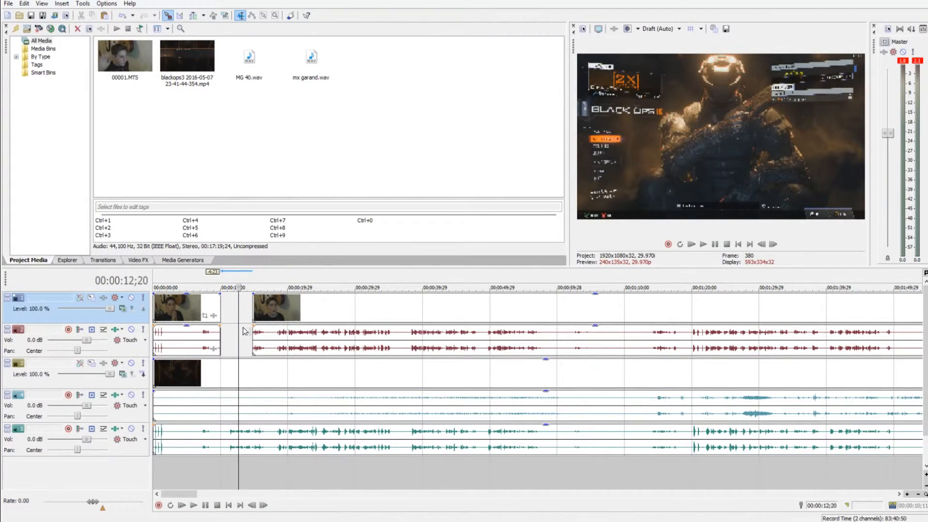
Step: Undo the trial move, splits and deletion on the camera clip
key("ctrl+z")
key("ctrl+z")
key("ctrl+z")
scroll(236, 348, "up", 5)
scroll(236, 347, "down", 4)
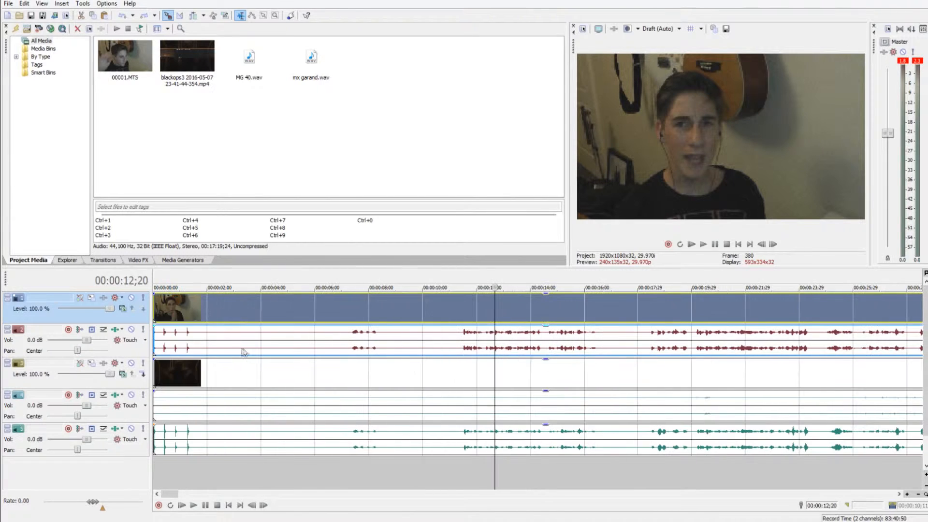
Step: Play the timeline from the start through the claps to check that the camera audio and voice recording are synchronised
left_click(739, 245)
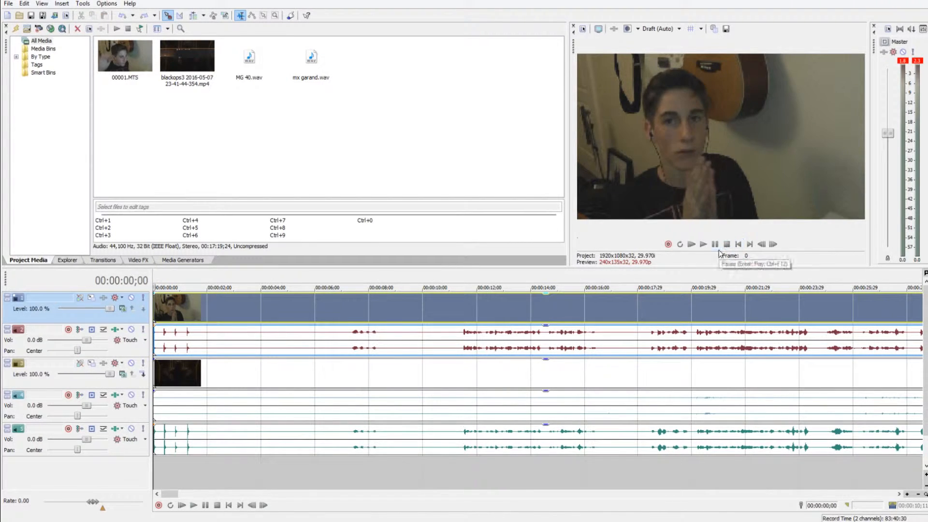
left_click(716, 245)
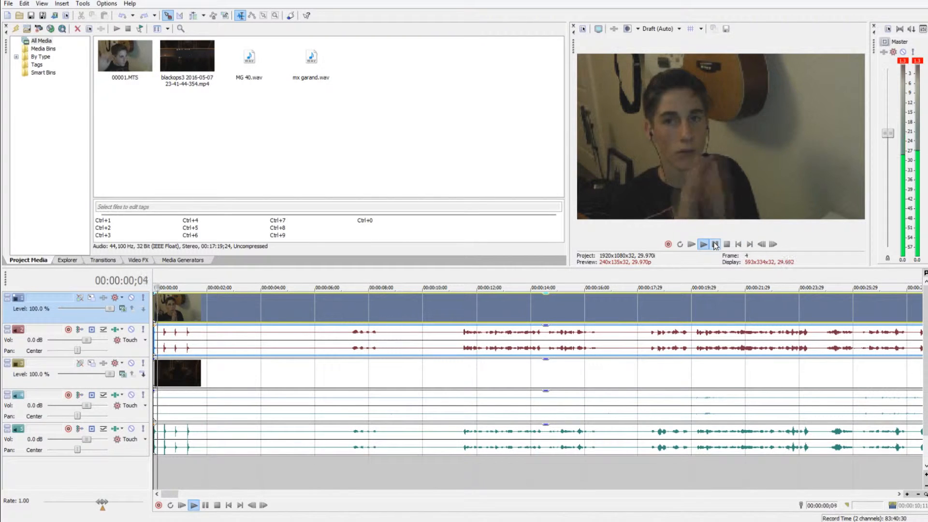
left_click(276, 353)
scroll(276, 352, "up", 3)
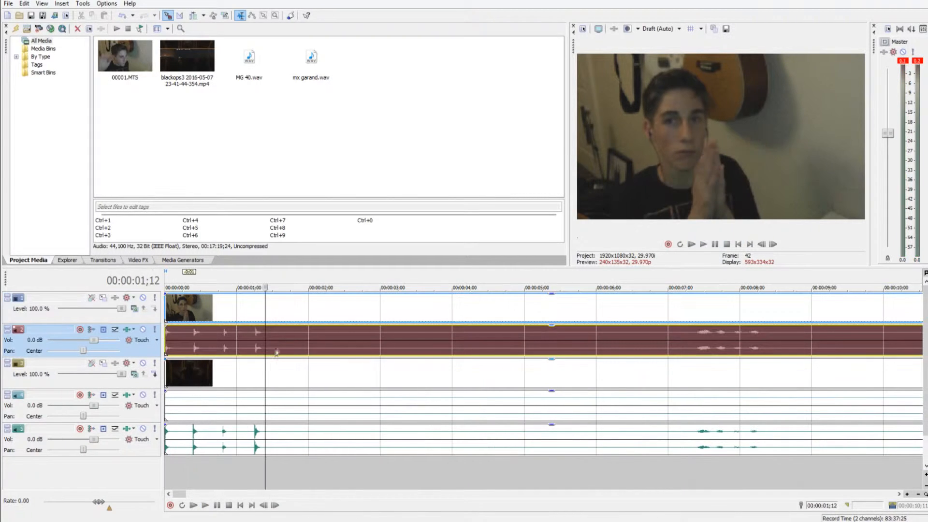
Step: Group the camera video, its own audio and the separate voice recording so they behave as one unit
left_click(297, 312)
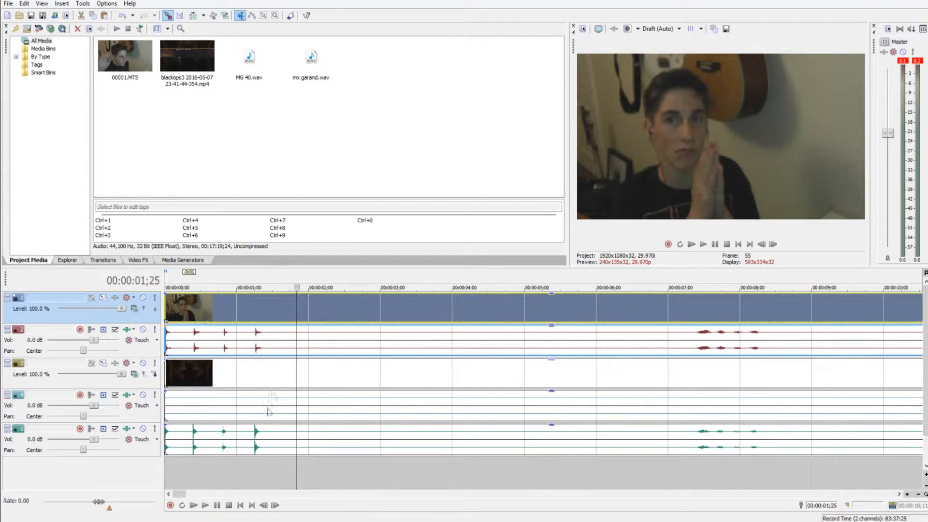
left_click(272, 304)
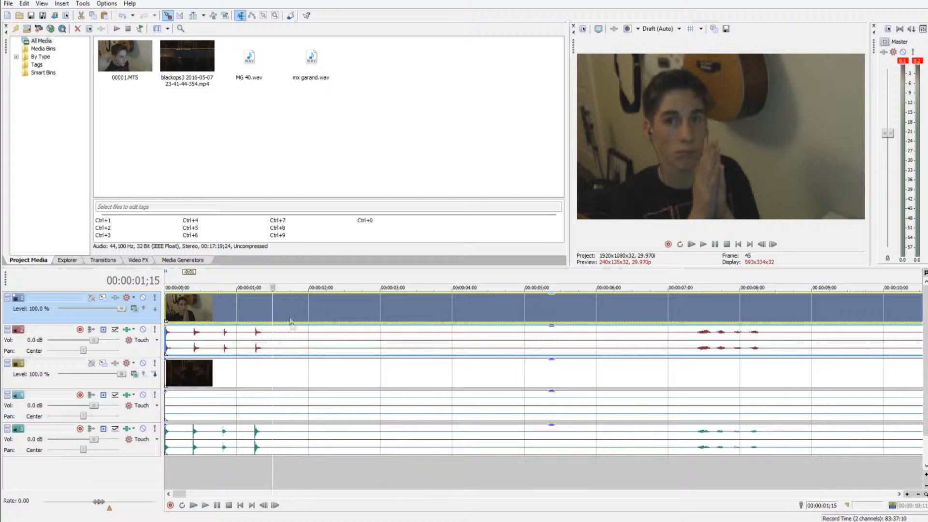
left_click(296, 344, "ctrl")
left_click(304, 439, "ctrl")
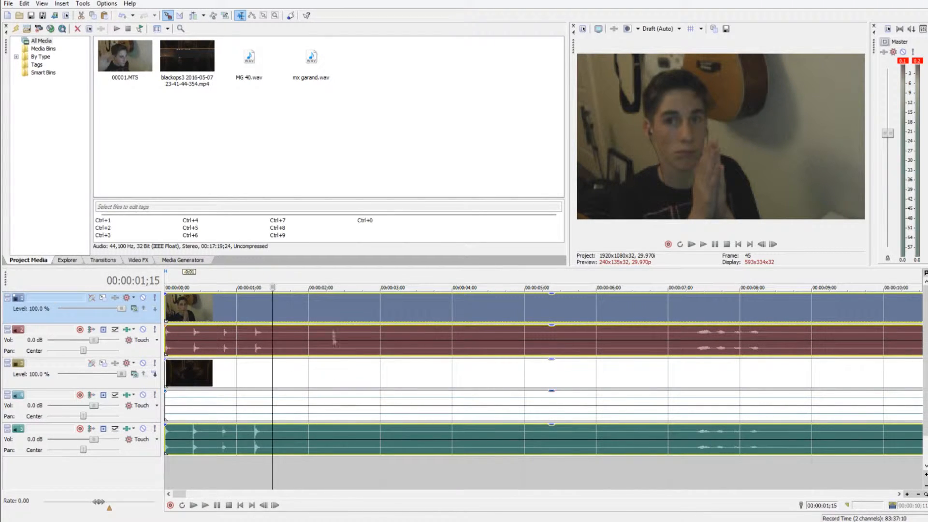
left_click(315, 300)
Step: Test the grouping by moving and deleting the camera clip, and undo the deletion
left_click_drag(396, 315, 313, 320)
left_click(349, 306)
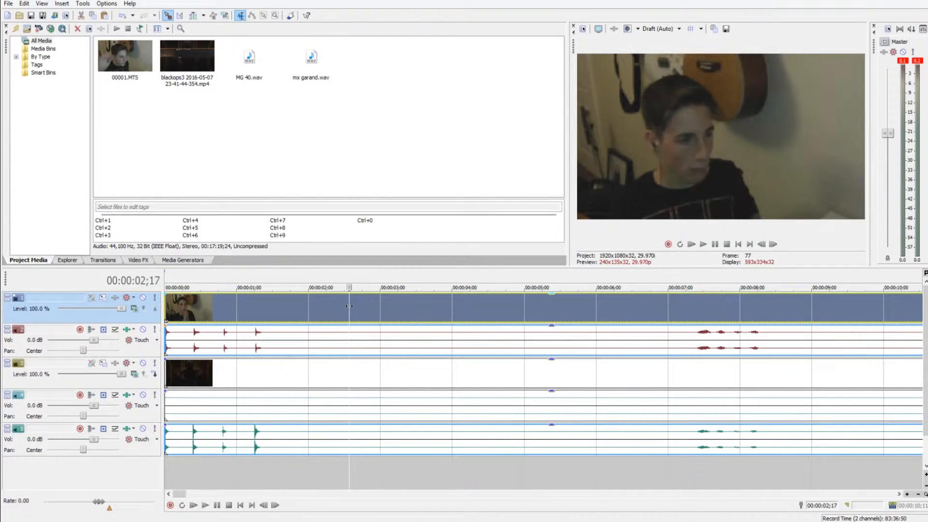
key("Delete")
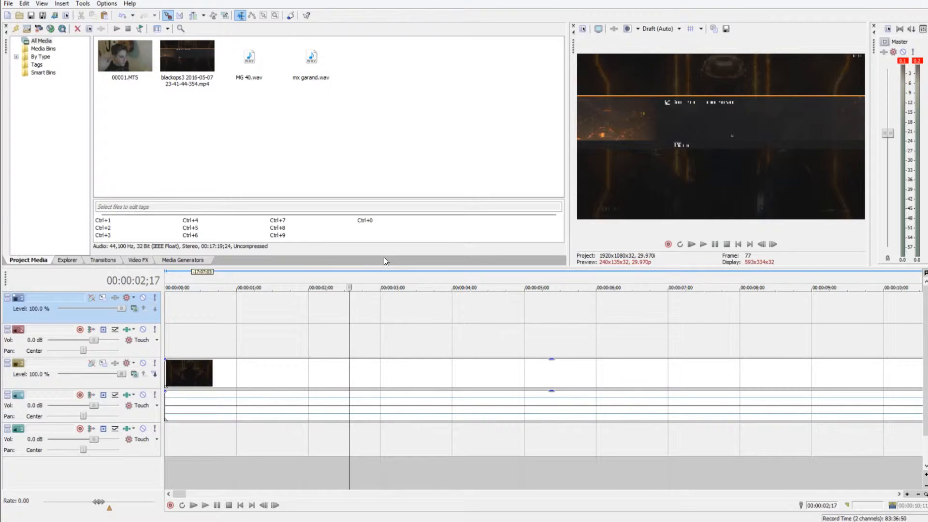
key("ctrl+z")
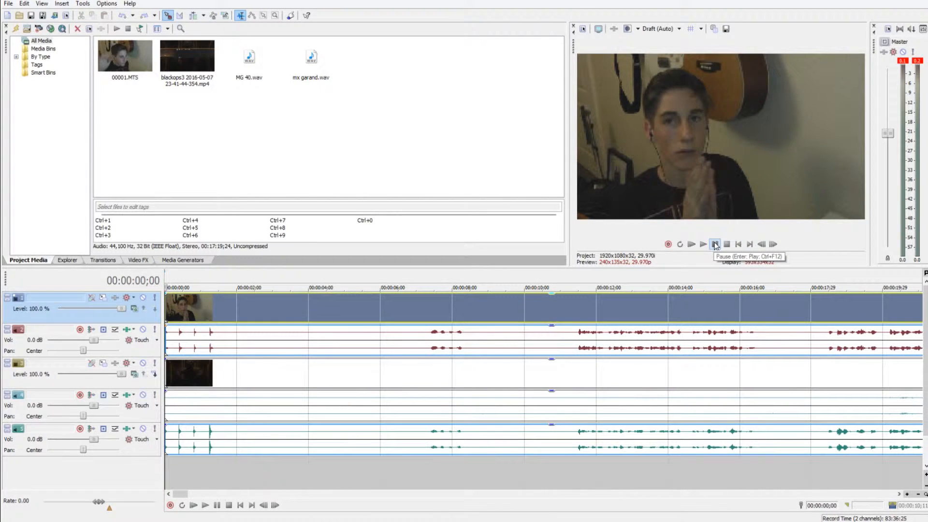
Step: Play the claps from the timeline start and delete the camera's original audio track
left_click(716, 245)
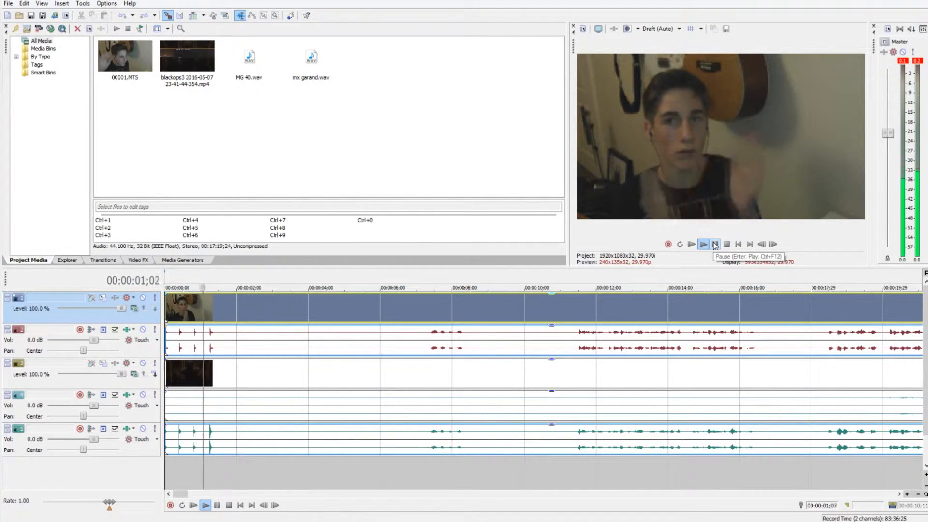
left_click(715, 245)
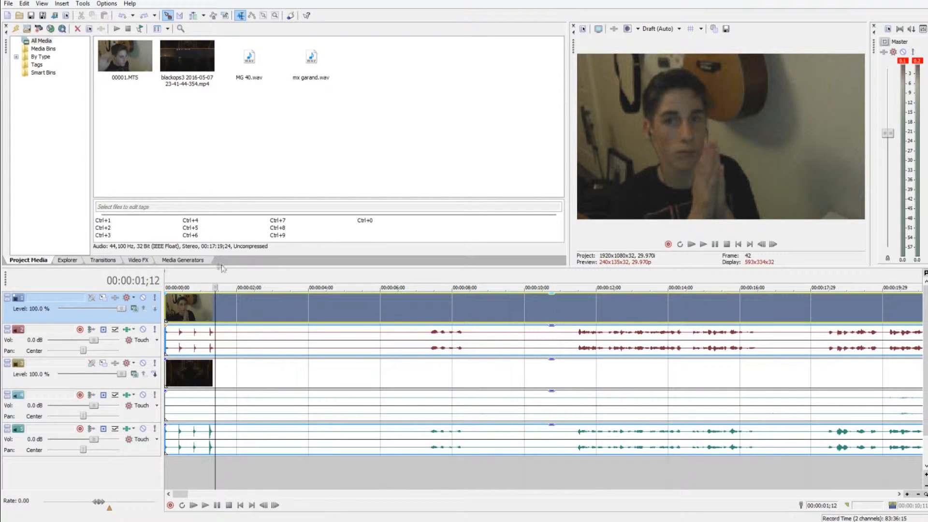
left_click(232, 344)
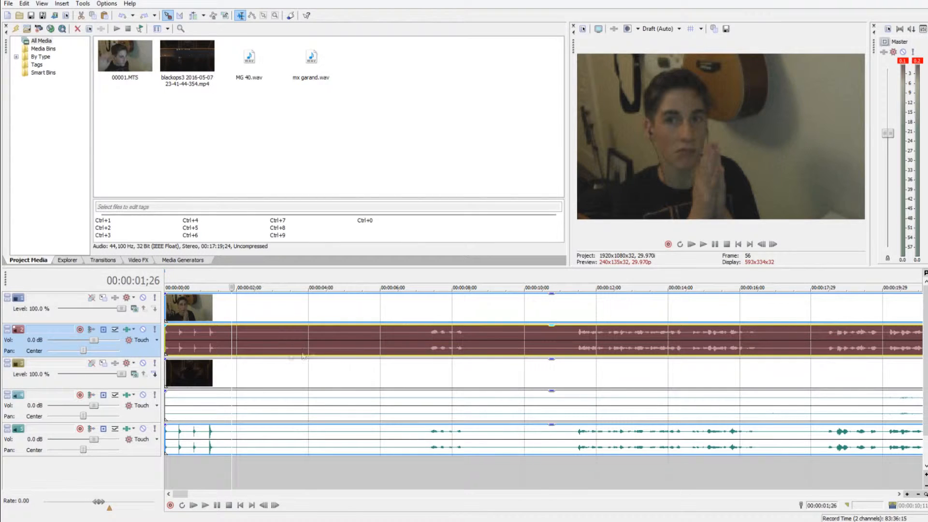
right_click(134, 351)
left_click(198, 186)
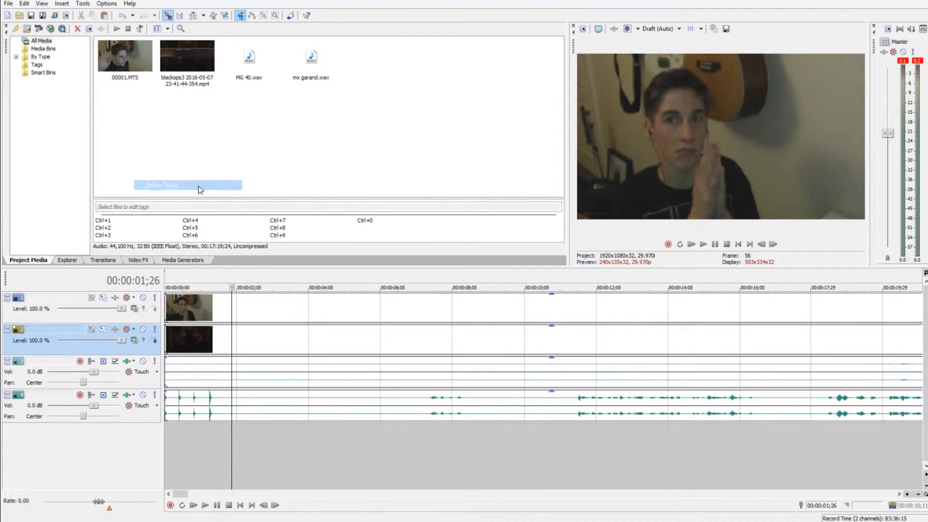
Step: Move the voice recording track directly beneath the camera video track
left_click(249, 310)
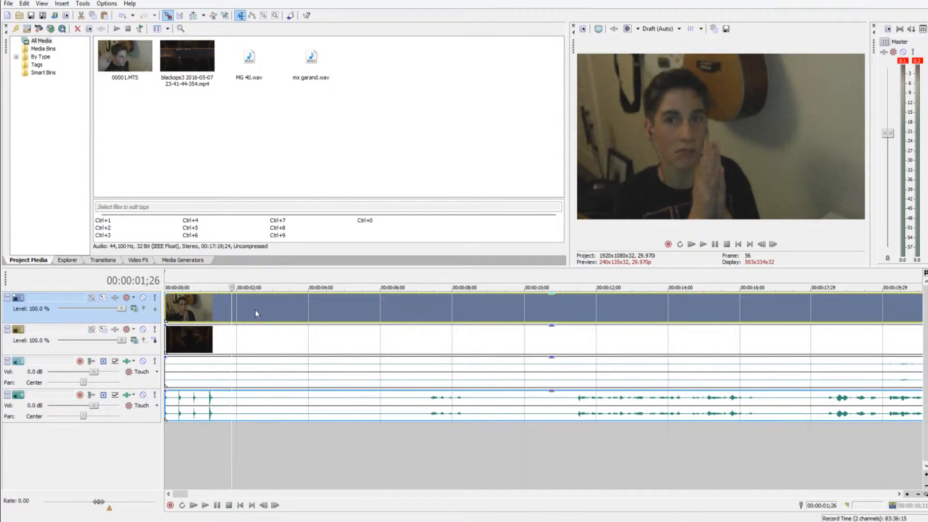
left_click_drag(156, 421, 151, 333)
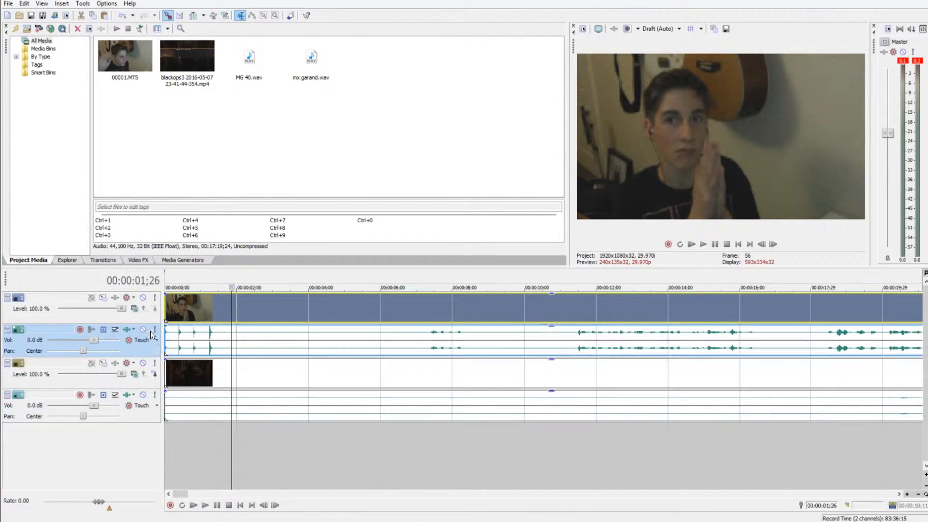
mouse_move(252, 300)
left_mouse_down()
mouse_move(318, 306)
mouse_move(255, 311)
left_mouse_up()
Step: Open Event Pan/Crop for the camera clip and apply the Facecam preset
right_click(268, 306)
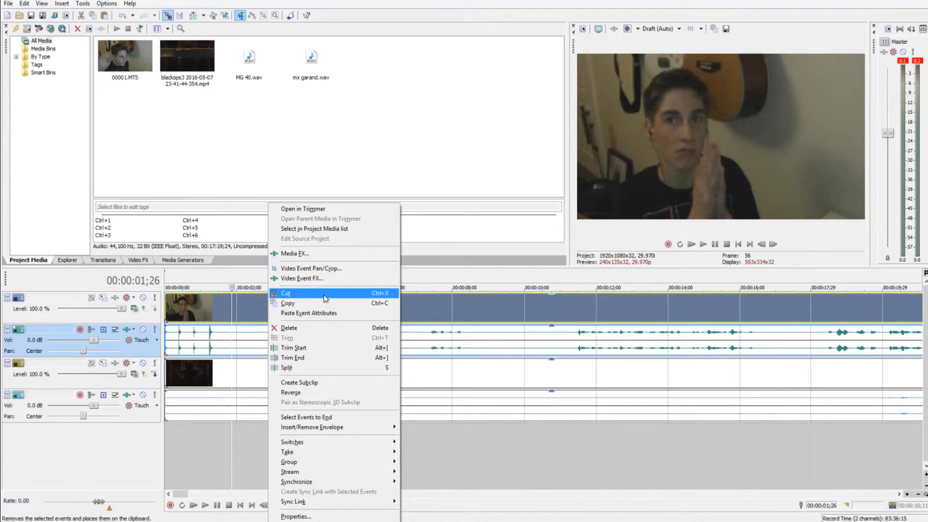
left_click(336, 270)
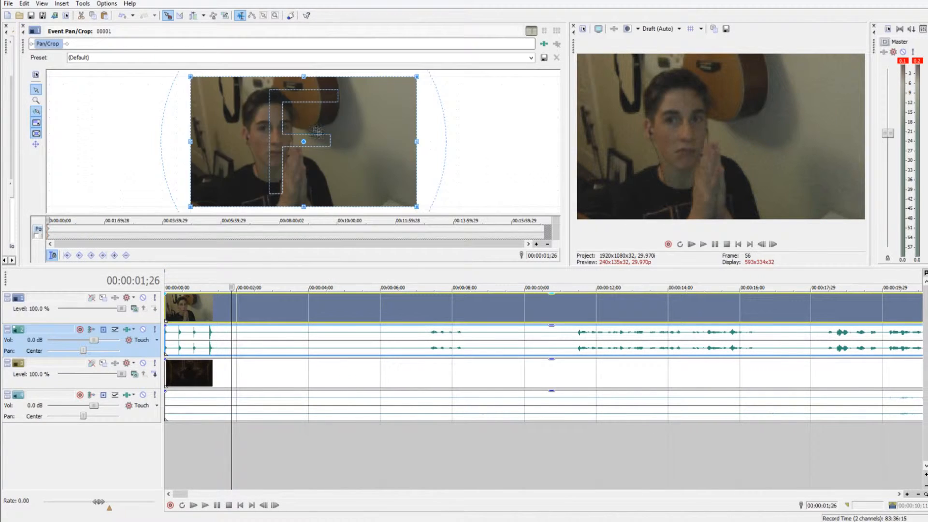
left_click(531, 58)
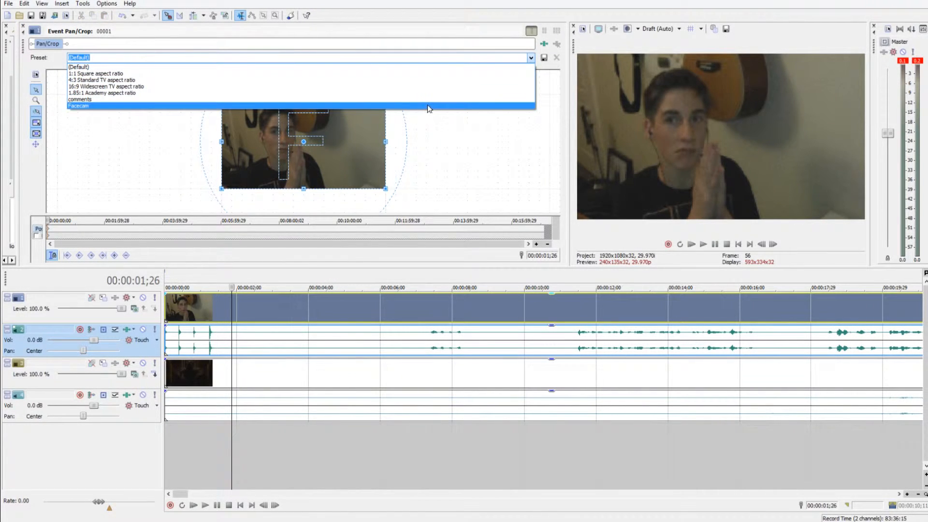
left_click(427, 105)
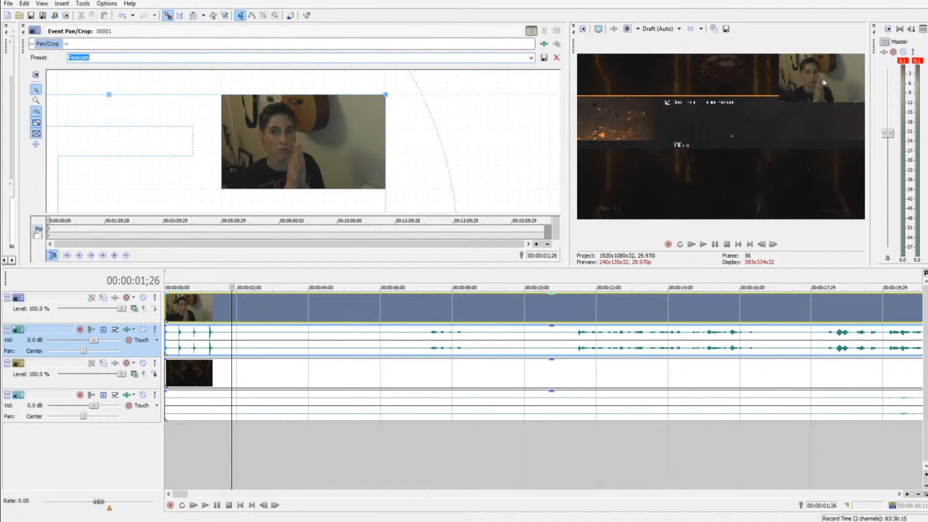
Step: Try shrinking and placing the camera picture in the frame's corner by hand from the Default crop, and undo the last adjustment
scroll(334, 129, "up", 1)
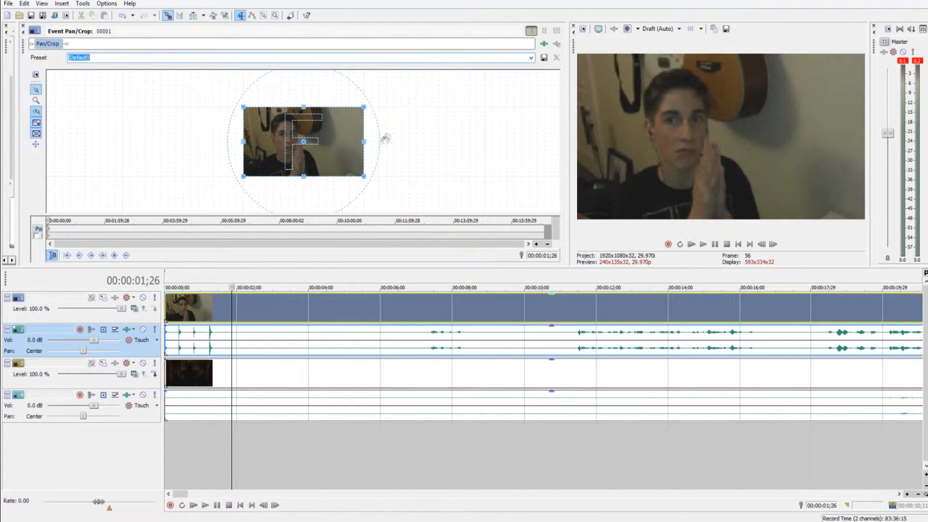
left_click_drag(365, 106, 465, 69)
left_click_drag(400, 123, 313, 178)
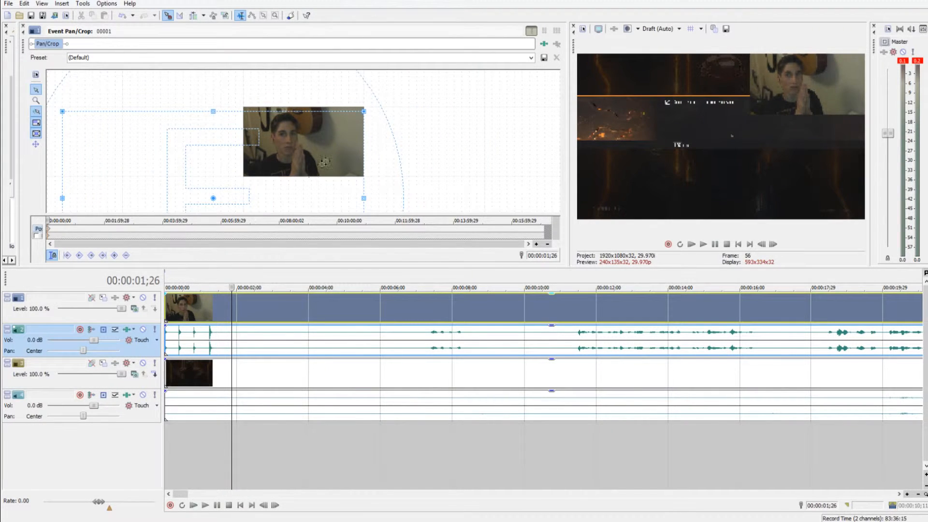
scroll(318, 168, "down", 3)
left_click_drag(319, 141, 405, 87)
left_click_drag(355, 121, 288, 160)
key("ctrl+z")
Step: Apply the Facecam preset to the camera clip again and close Event Pan/Crop
left_click(531, 58)
left_click(508, 101)
scroll(370, 128, "down", 2)
left_click_drag(375, 129, 416, 113)
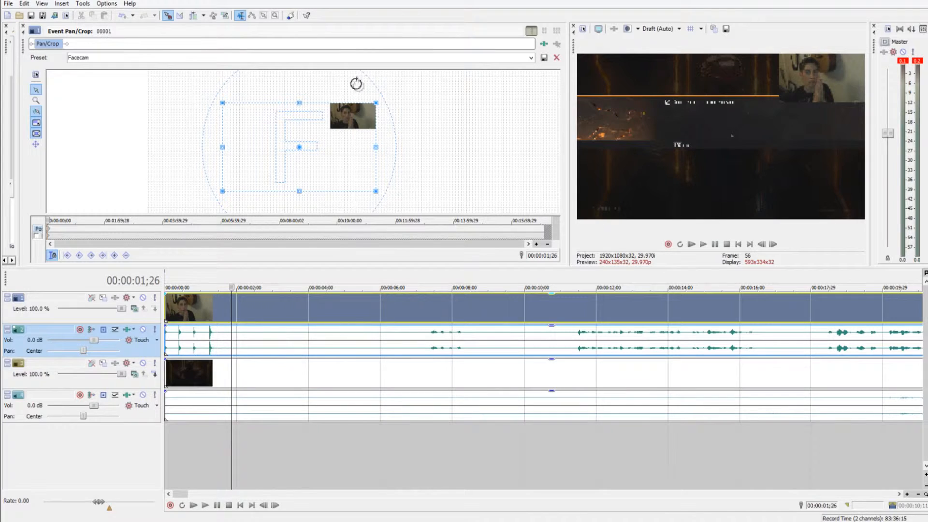
mouse_move(331, 79)
left_mouse_down()
mouse_move(297, 77)
mouse_move(350, 77)
mouse_move(378, 94)
mouse_move(330, 75)
left_mouse_up()
left_click(21, 28)
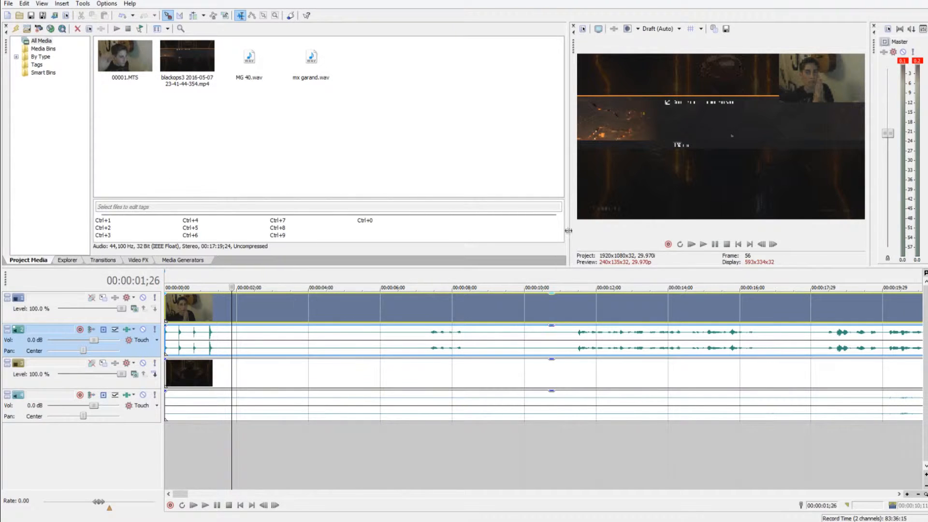
Step: Enlarge the video preview by narrowing the project media area and giving the upper panes more height
left_click_drag(568, 231, 535, 230)
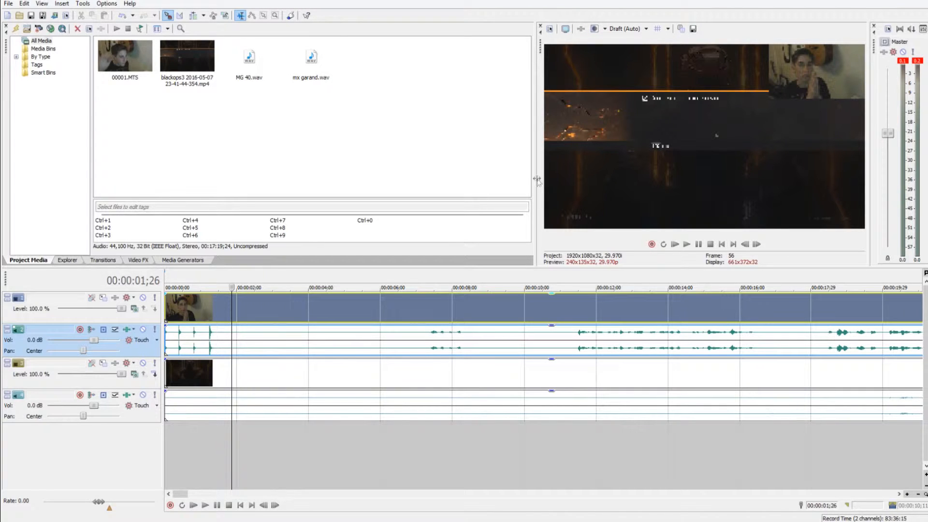
left_click_drag(536, 180, 315, 212)
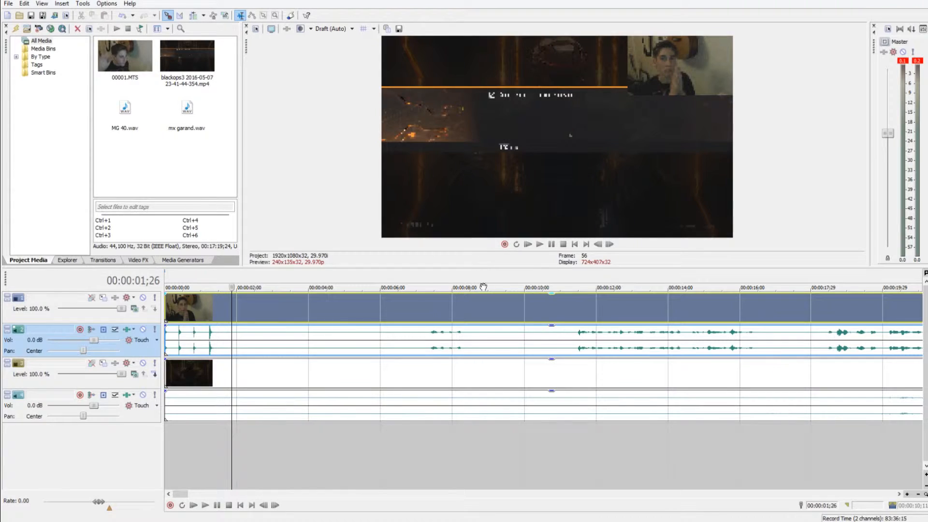
left_click_drag(493, 266, 503, 288)
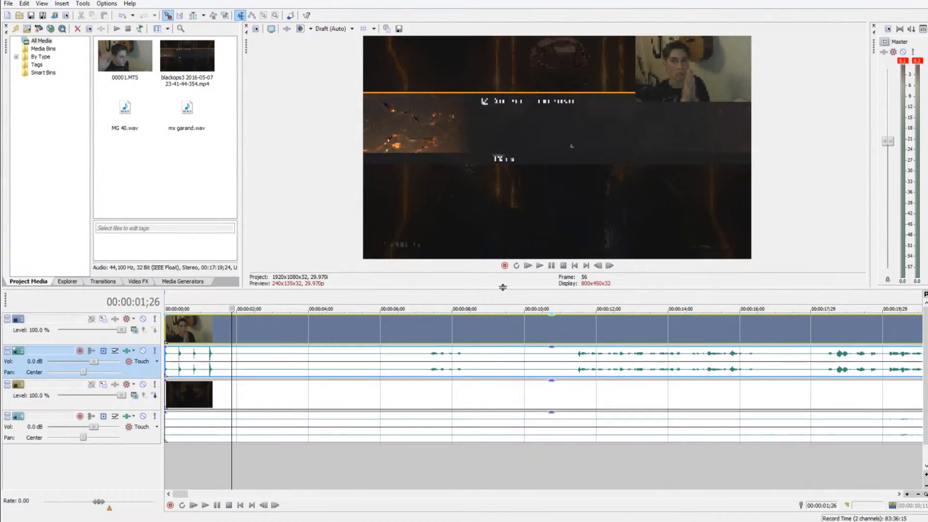
Step: Reduce the height of the gameplay audio track in the timeline
mouse_move(90, 414)
left_mouse_down()
mouse_move(90, 438)
mouse_move(88, 405)
left_mouse_up()
left_click_drag(109, 438, 111, 427)
mouse_move(138, 371)
left_mouse_down()
mouse_move(137, 340)
mouse_move(137, 395)
mouse_move(138, 368)
left_mouse_up()
left_click(138, 379)
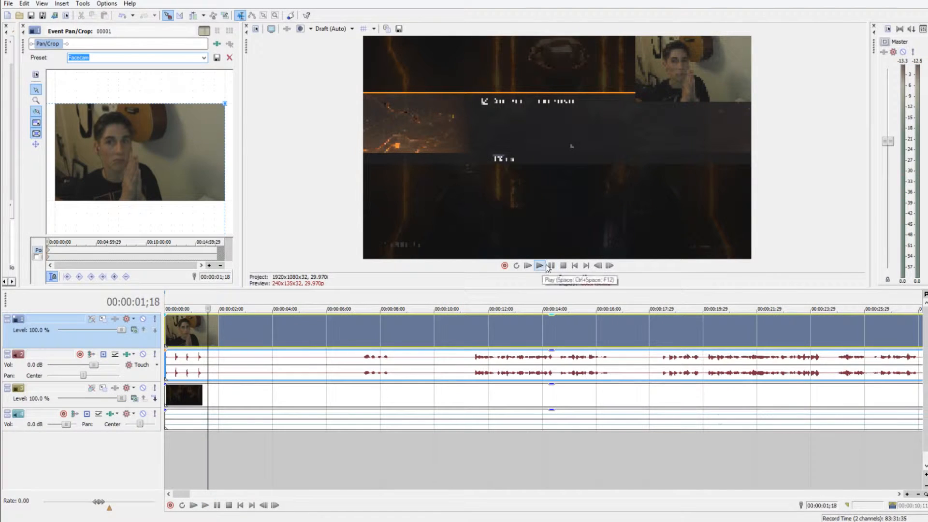
Step: Play the synchronised clips from 00:00:07;00 to find where the speech begins
left_click(540, 266)
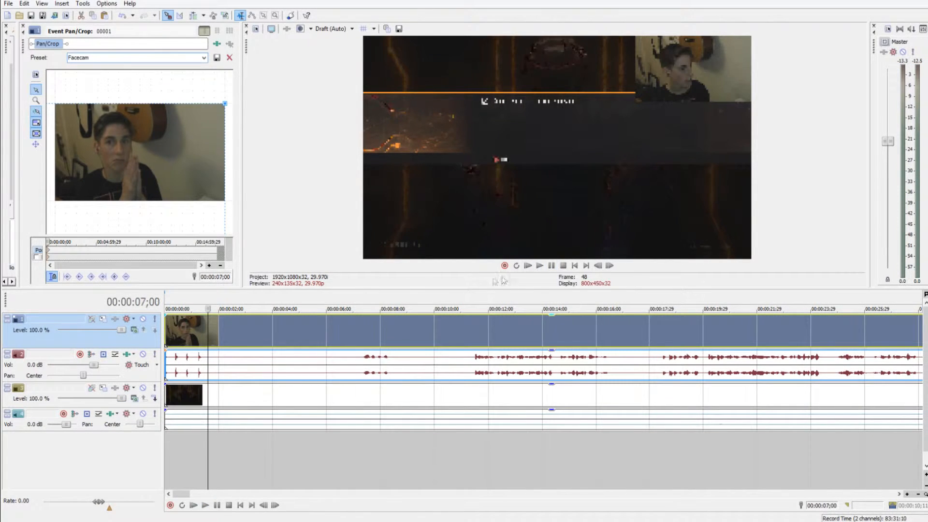
left_click(551, 266)
scroll(394, 365, "up", 1)
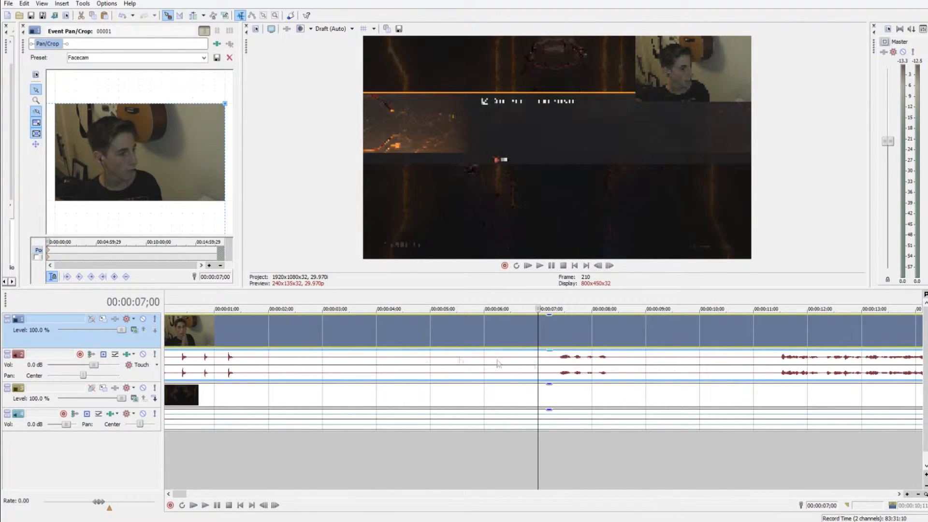
left_click(551, 266)
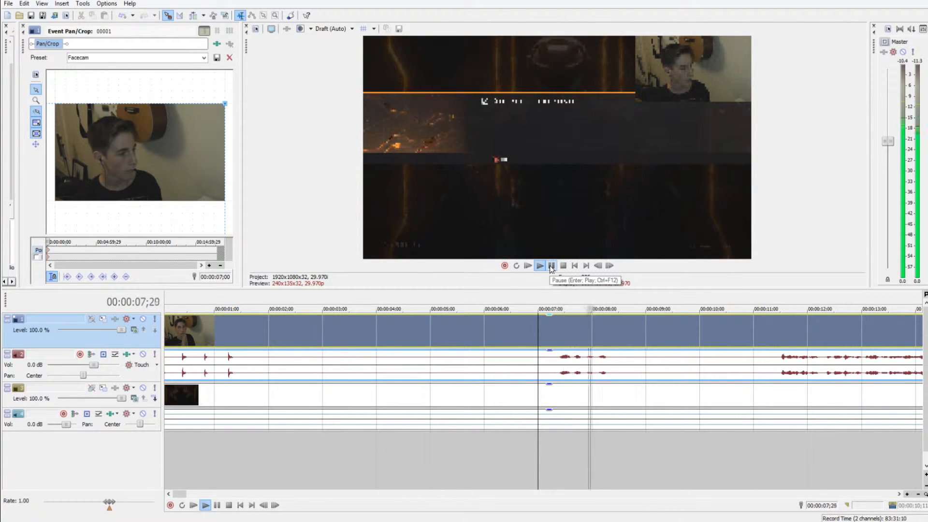
left_click(550, 266)
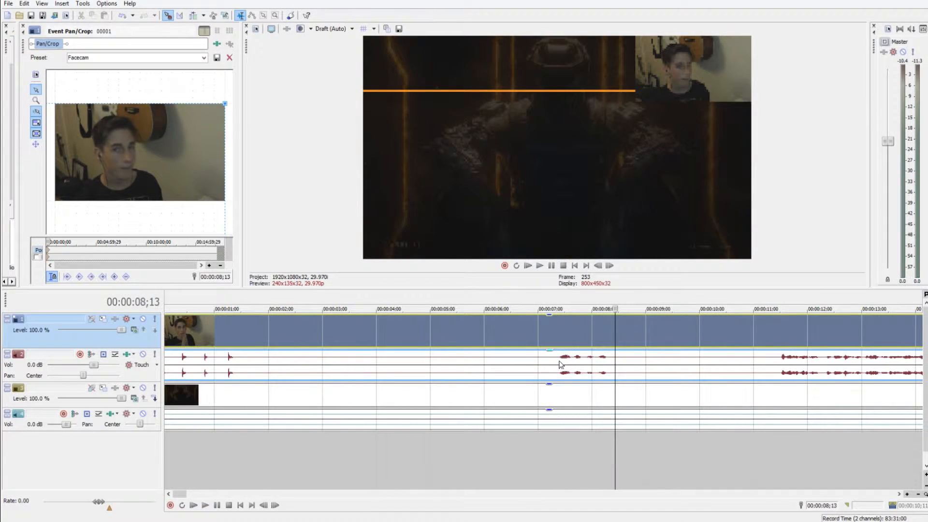
Step: Split the grouped camera clip and voice audio at 00:00:07;12 and delete the part containing the claps
left_click(560, 365)
key("s")
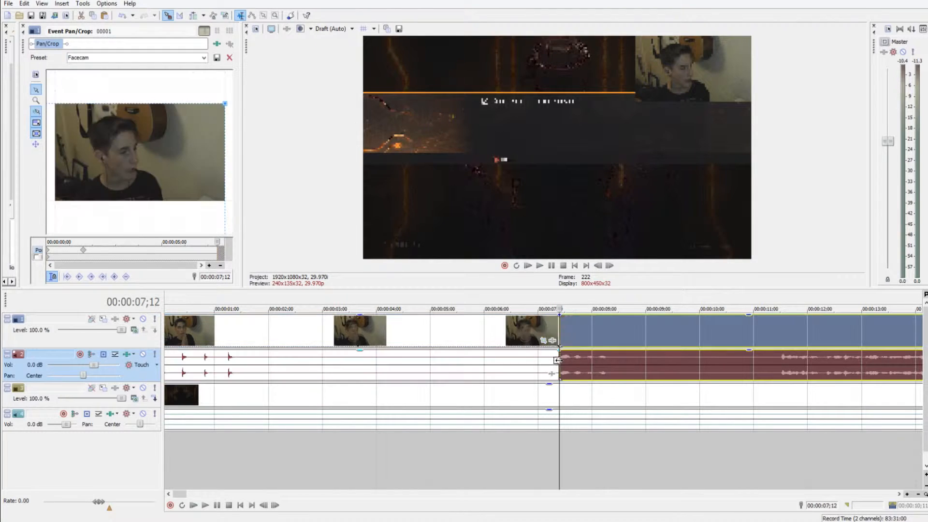
double_click(541, 358)
key("Delete")
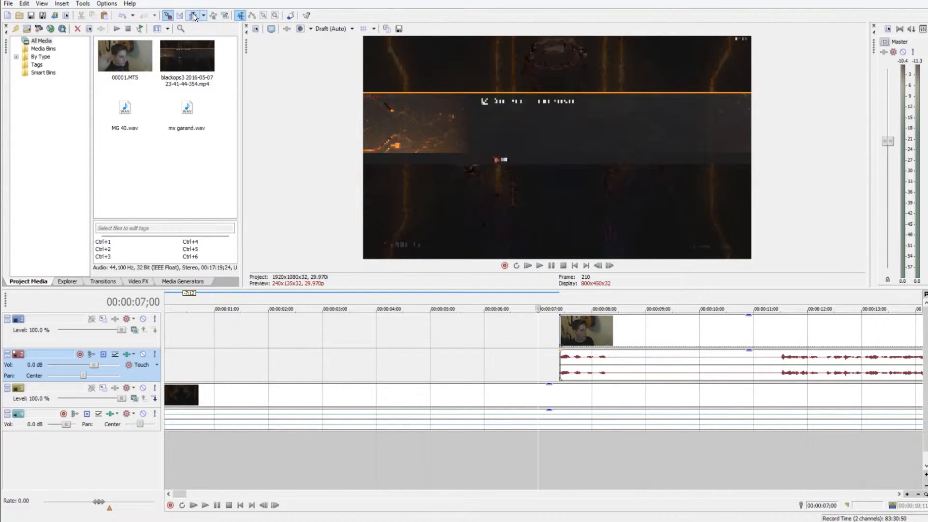
Step: Move the remaining camera clip and voice audio to the timeline start and play the opening
left_click_drag(620, 382, 177, 360)
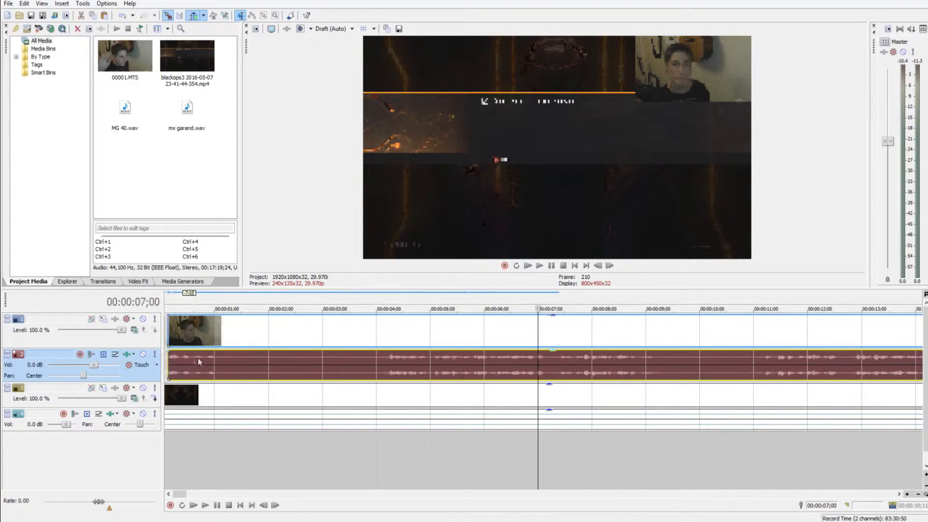
key("Home")
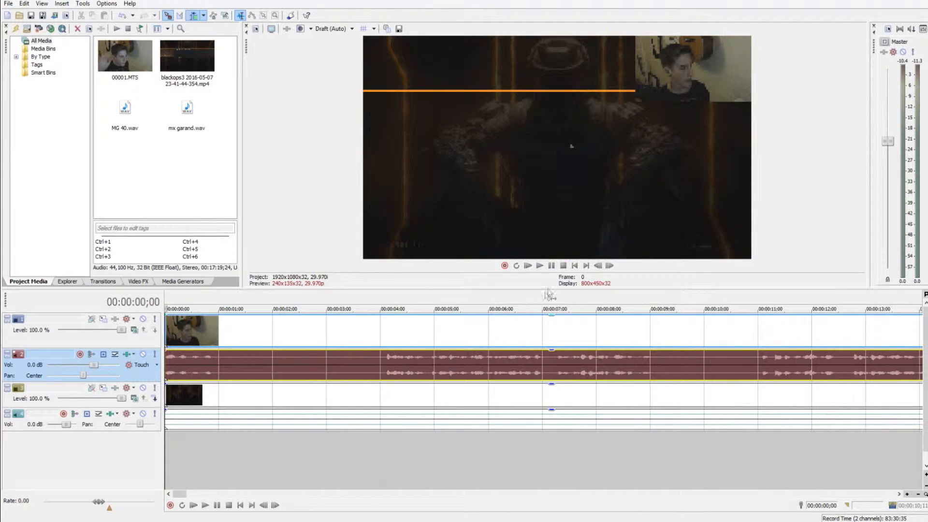
left_click(551, 265)
scroll(476, 343, "down", 2)
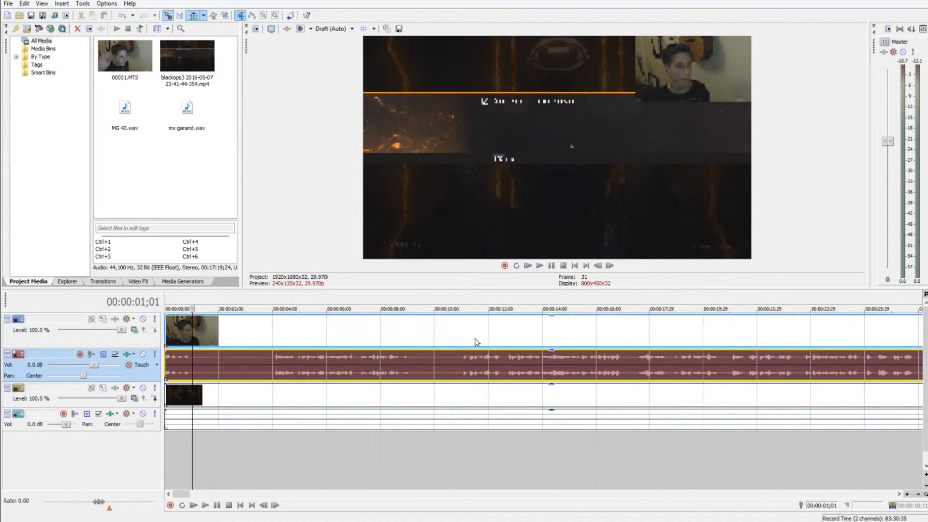
Step: Add the Sony Brightness and Contrast and Sony White Balance effects to the camera clip on the top track
right_click(407, 327)
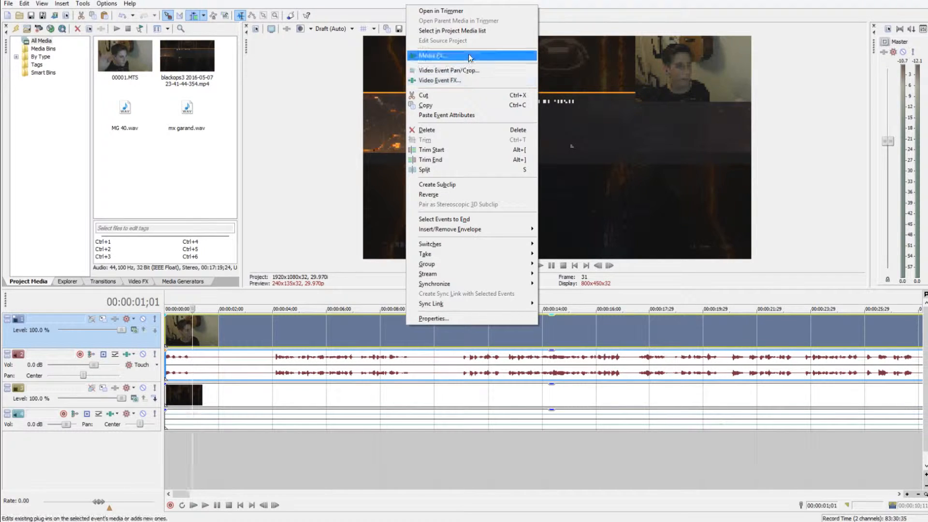
left_click(459, 79)
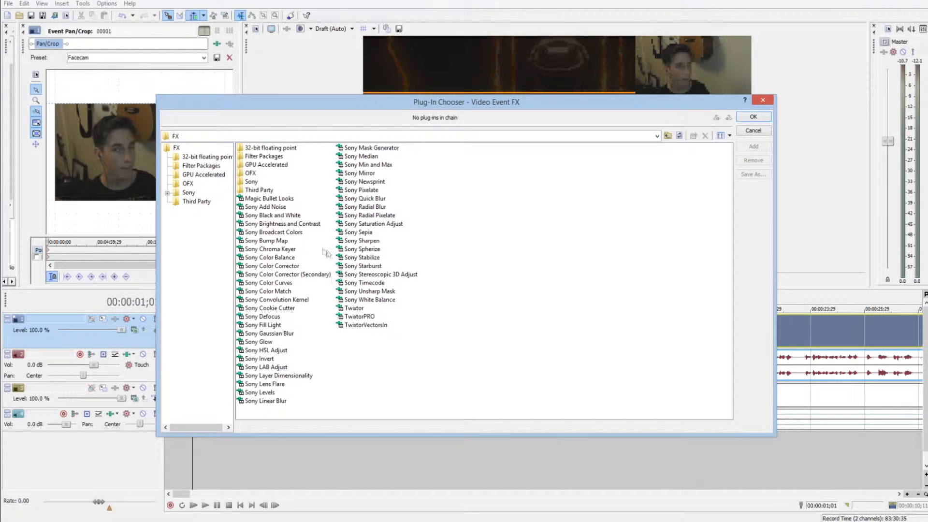
double_click(297, 223)
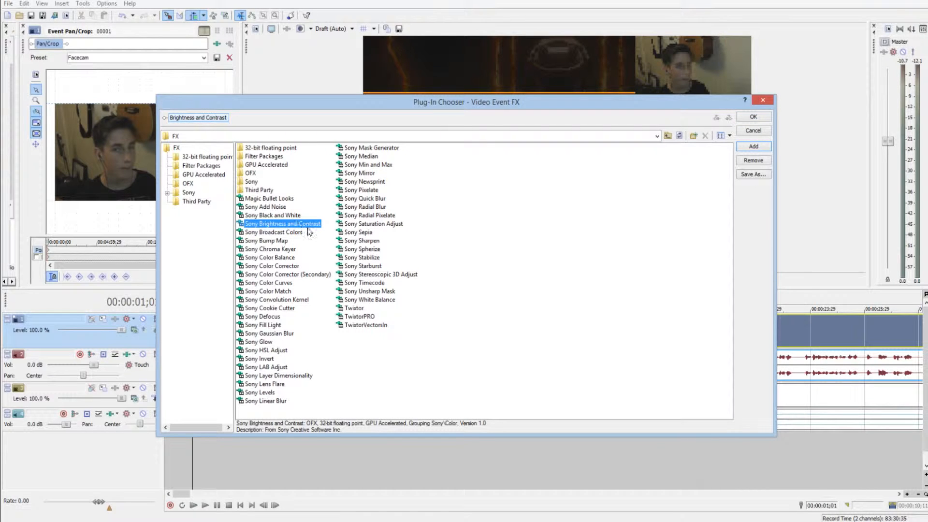
double_click(367, 300)
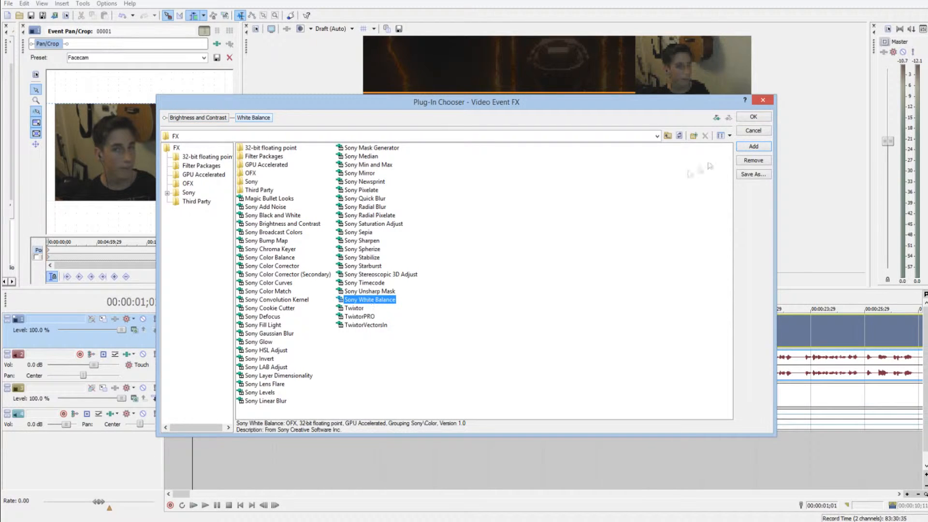
left_click(753, 117)
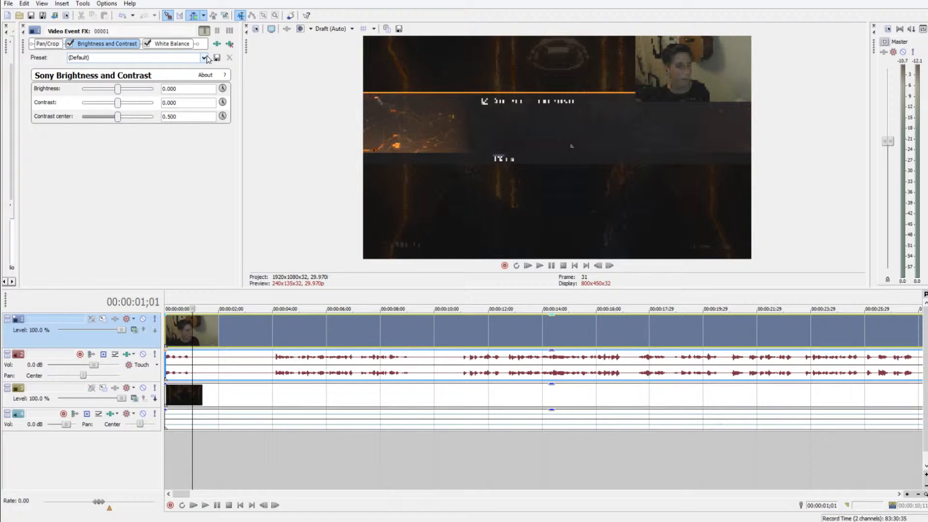
Step: Apply the Facecam preset to the camera clip's Brightness and Contrast effect
left_click(204, 58)
left_click(205, 58)
mouse_move(120, 96)
left_mouse_down()
mouse_move(129, 95)
mouse_move(118, 95)
left_mouse_up()
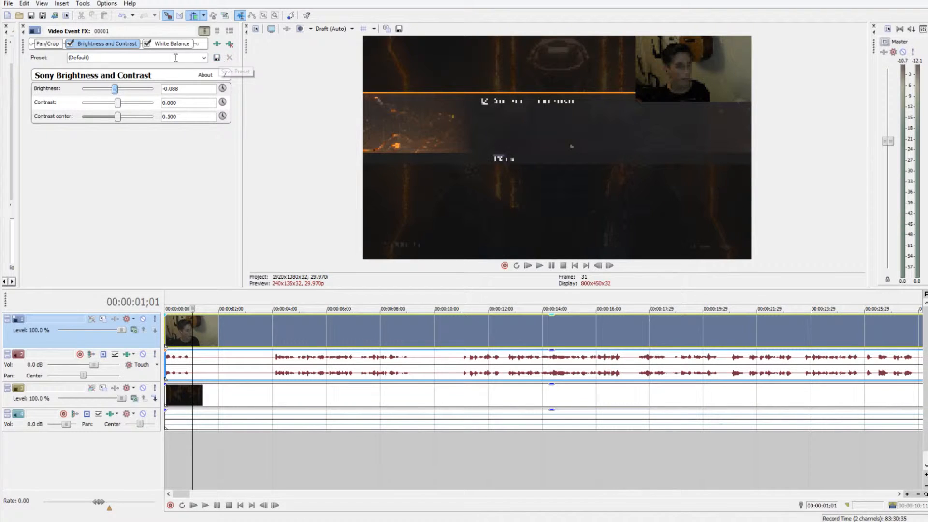
left_click(204, 57)
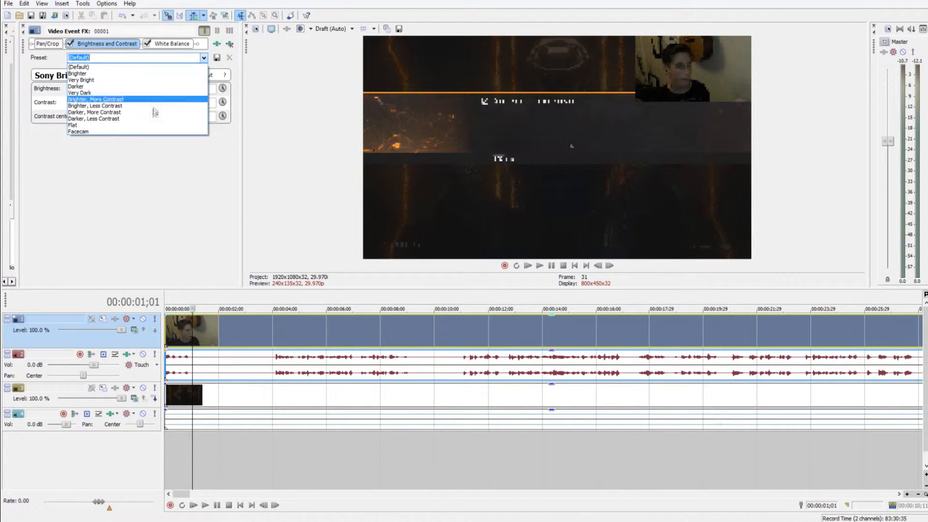
left_click(153, 131)
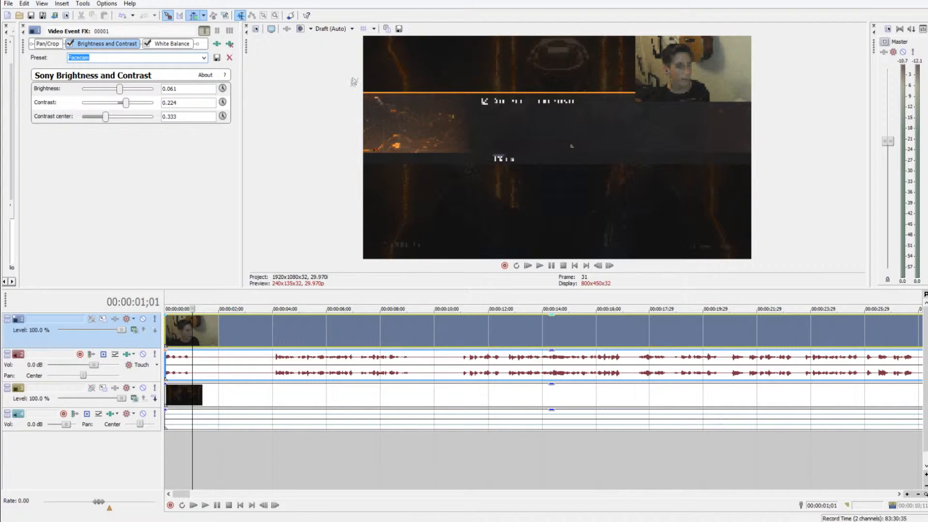
Step: Look over both camera effects and compare the picture with Brightness and Contrast switched off and on
left_click(170, 43)
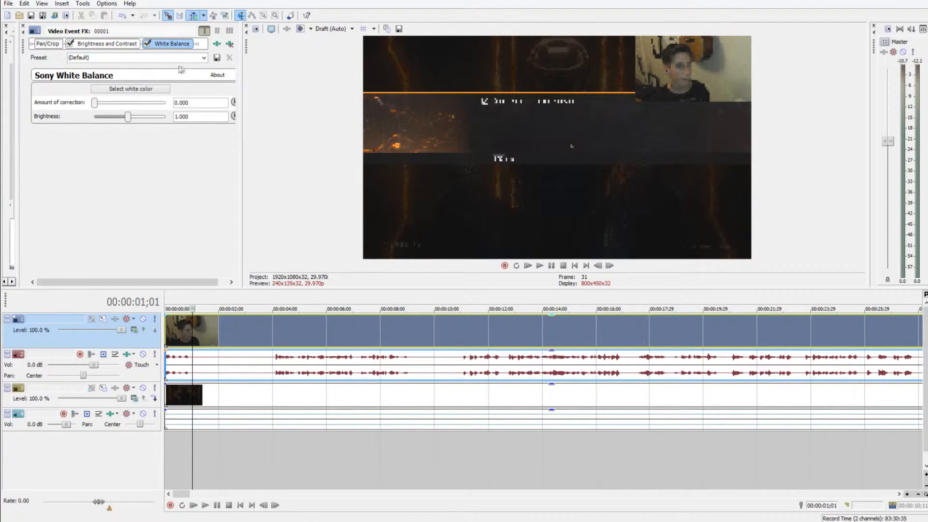
left_click(110, 46)
left_click(176, 45)
left_click(120, 46)
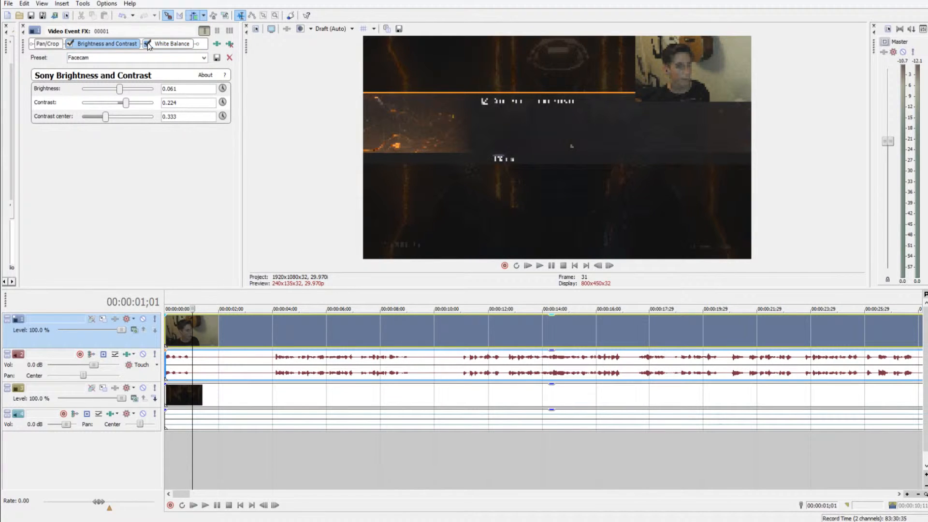
left_click(69, 43)
left_click(68, 43)
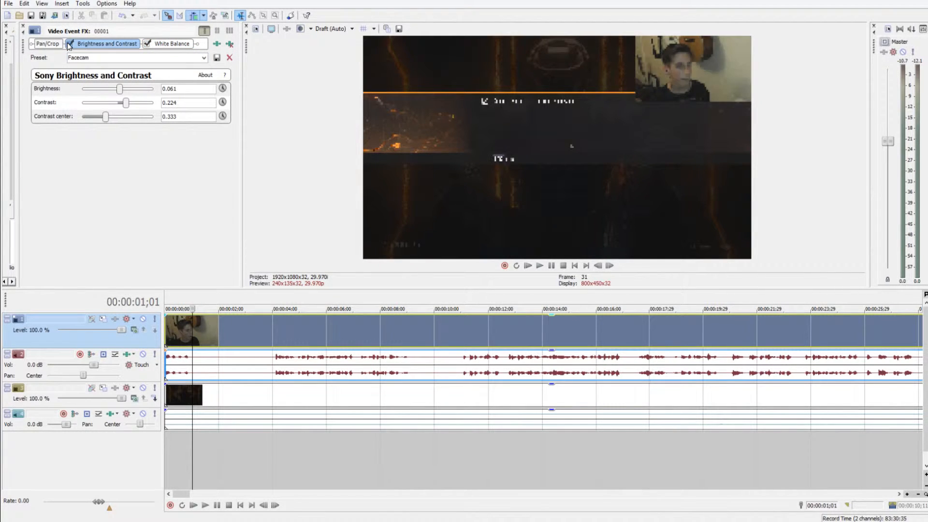
Step: Apply the Facecam preset to the camera clip's White Balance effect
left_click(177, 45)
left_click(204, 58)
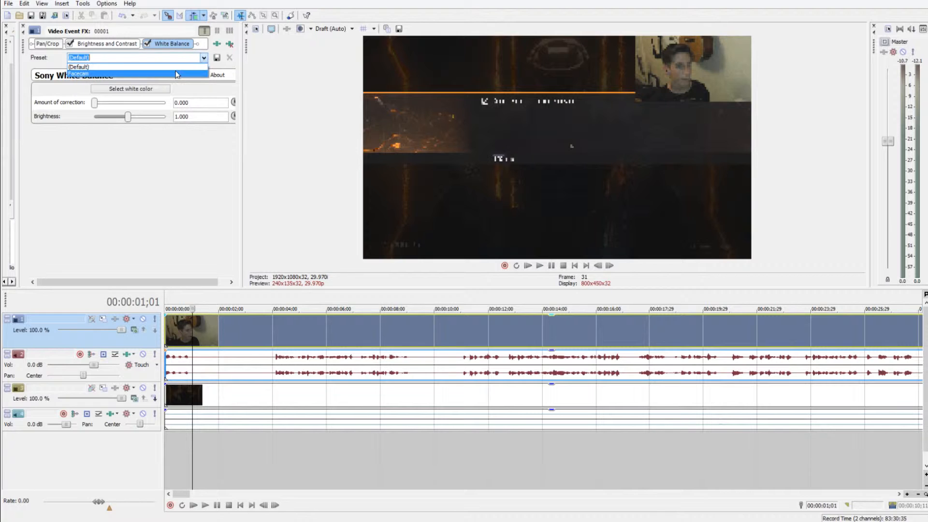
left_click(176, 73)
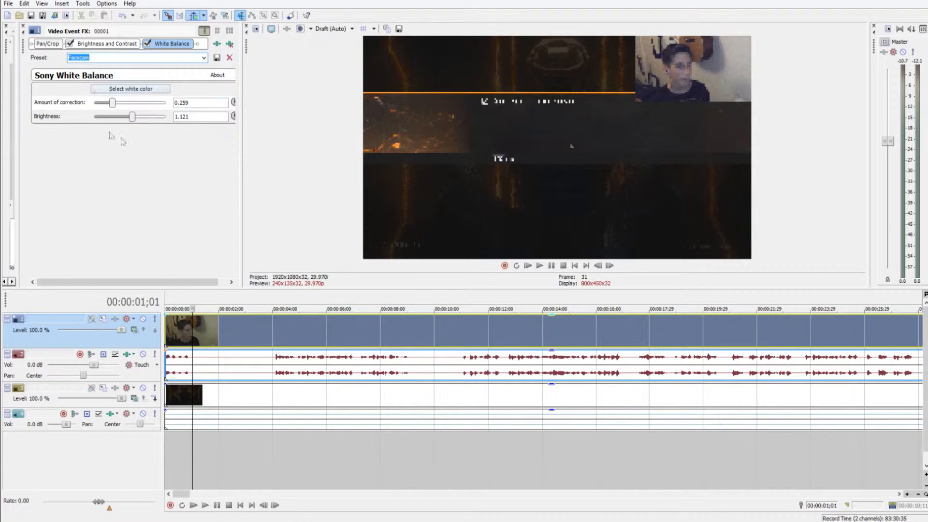
left_click(112, 103)
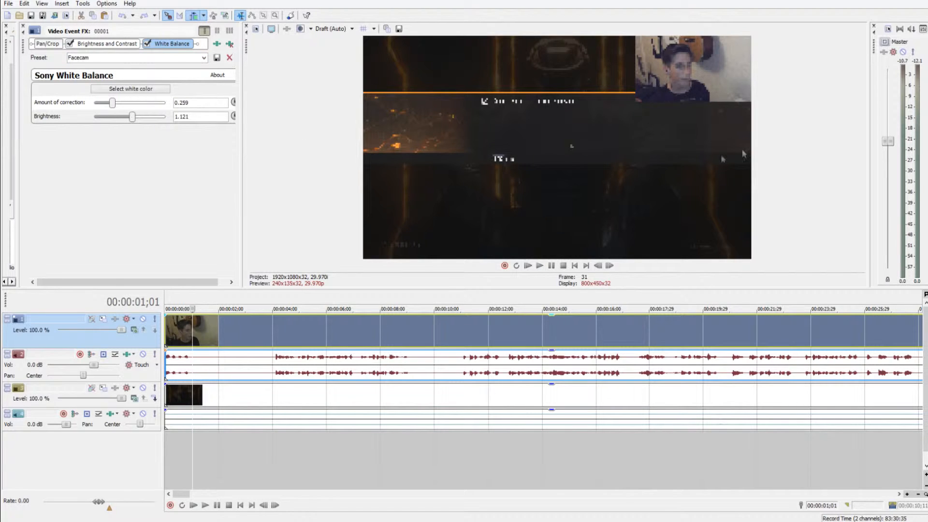
Step: Set the video preview quality to Best (Full) and play a short stretch of the facecam footage
left_click(335, 30)
mouse_move(338, 70)
left_click(380, 80)
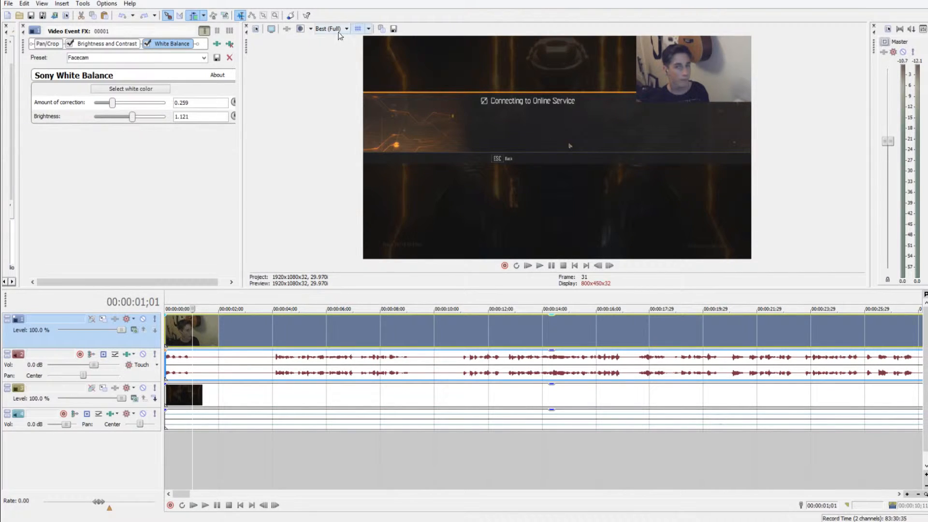
left_click(540, 265)
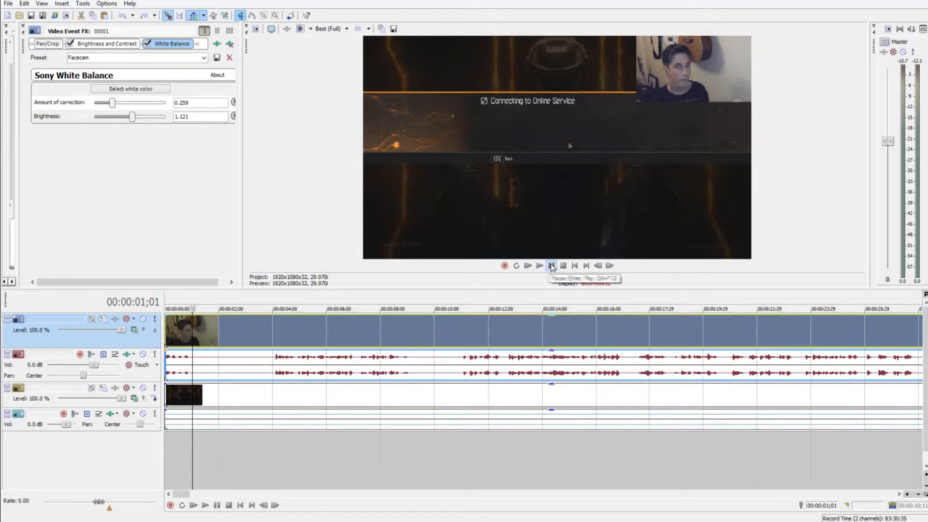
left_click(552, 266)
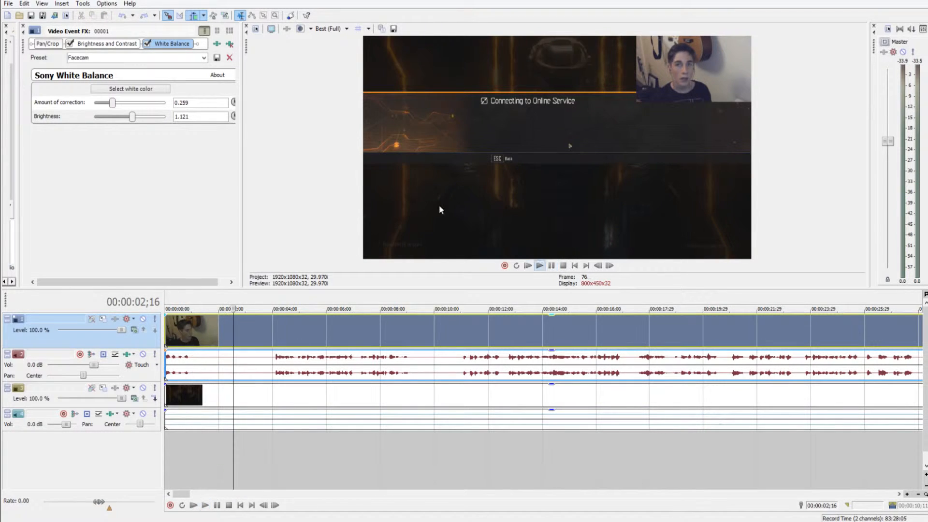
Step: Set the video preview quality to Draft (Half) and replay the opening from the timeline start
left_click(342, 29)
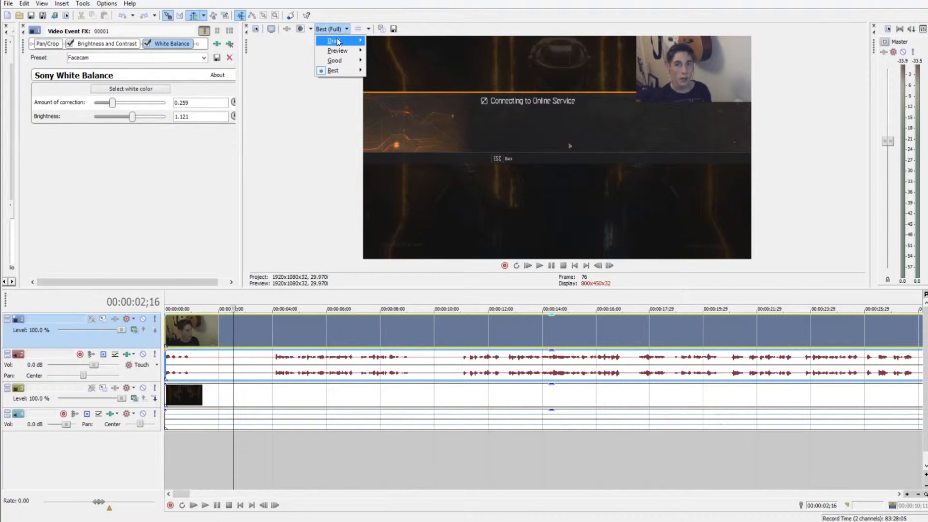
mouse_move(338, 41)
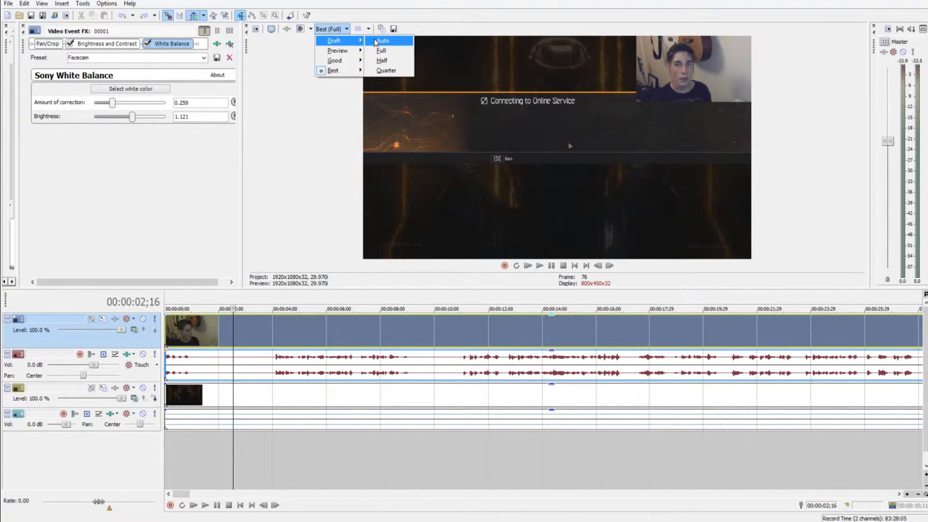
left_click(386, 60)
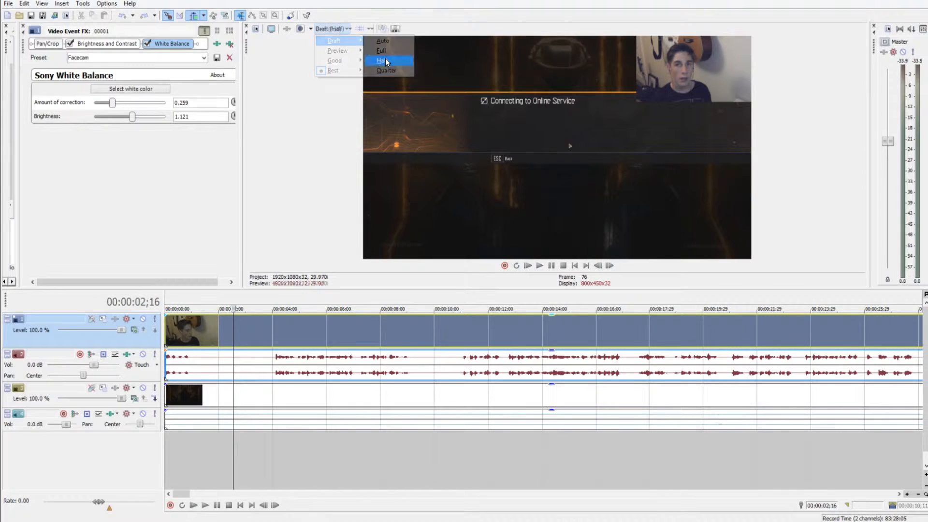
left_click(542, 267)
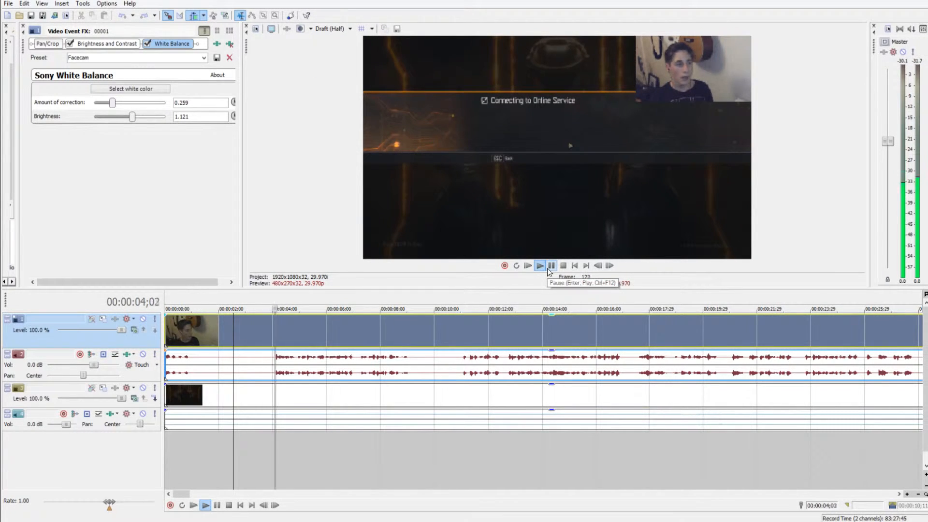
key("w")
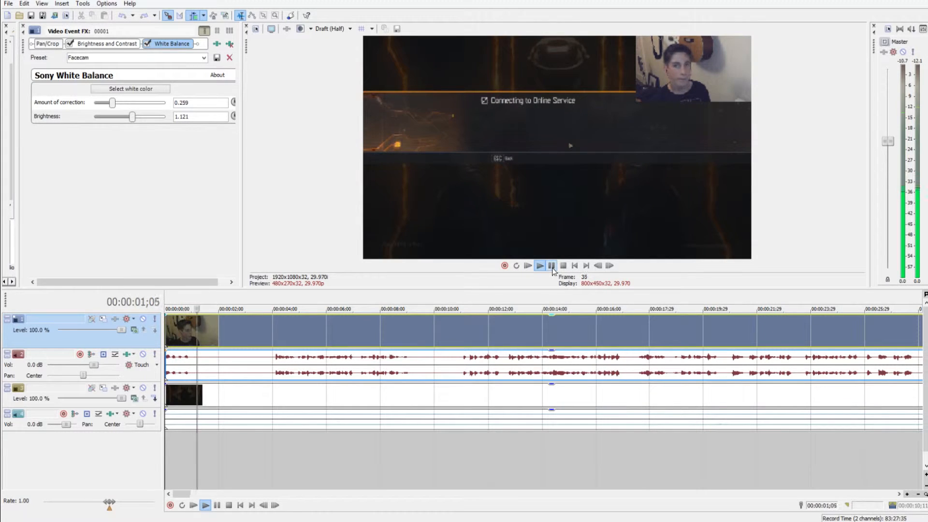
left_click(552, 267)
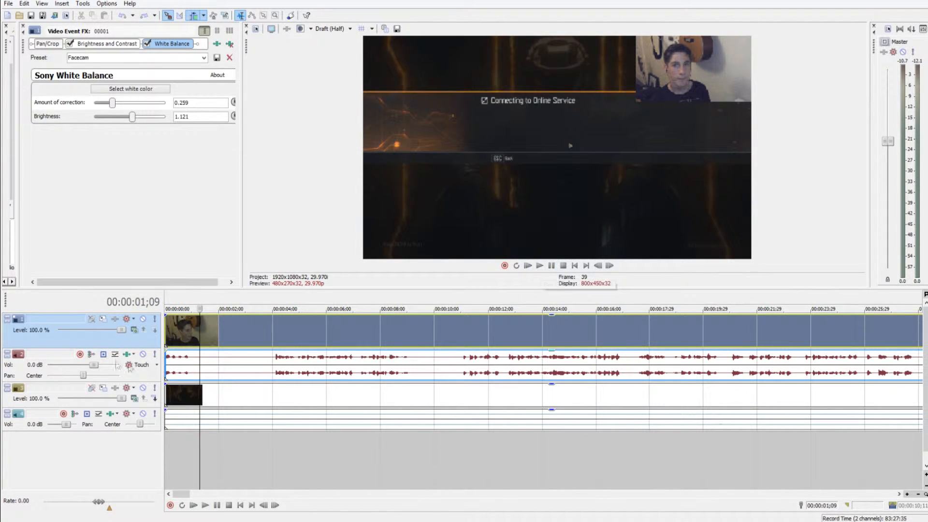
Step: Try the voice track's volume at 4.3 dB, -Inf and -2.5 dB, and play the speech from about four seconds
left_click_drag(94, 365, 110, 365)
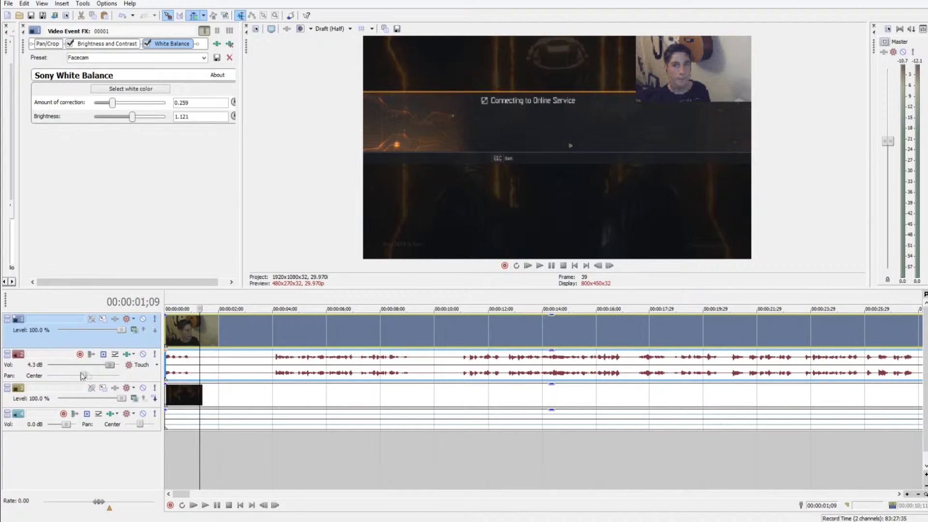
left_click_drag(42, 373, 6, 371)
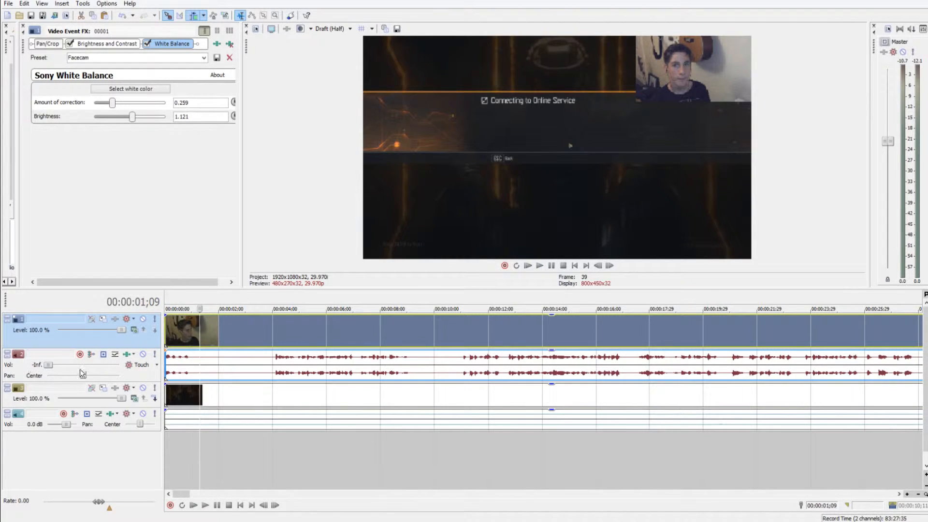
left_click_drag(47, 365, 90, 364)
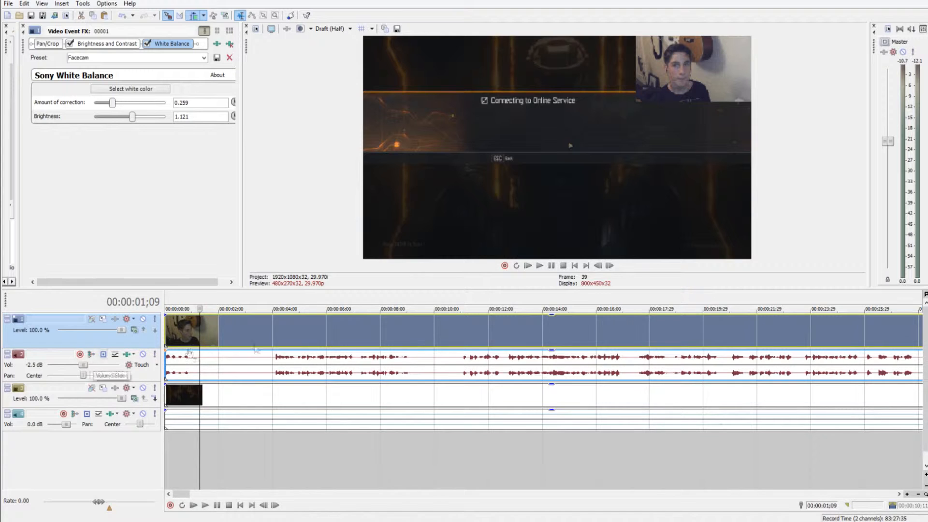
left_click(265, 308)
left_click(551, 266)
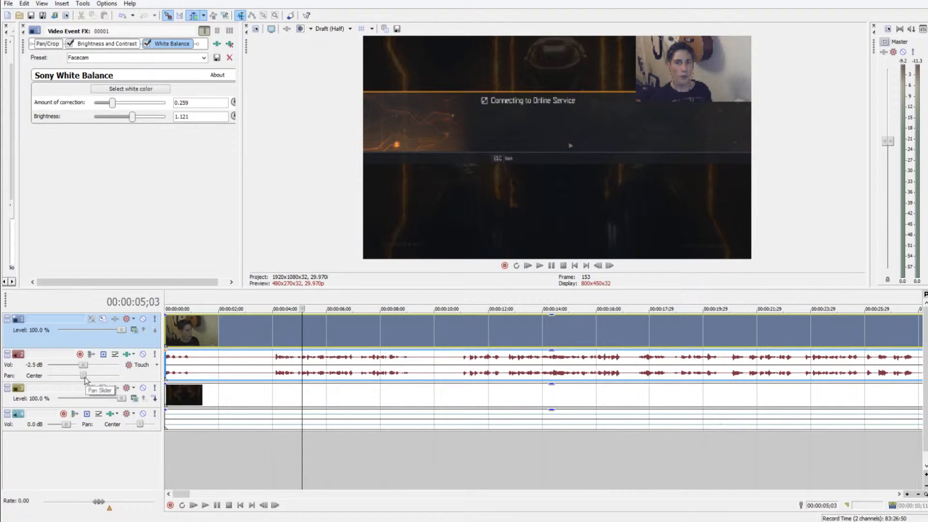
Step: Play the voice track panned 100 % right and 100 % left, and return its pan to Center
left_click_drag(84, 376, 141, 372)
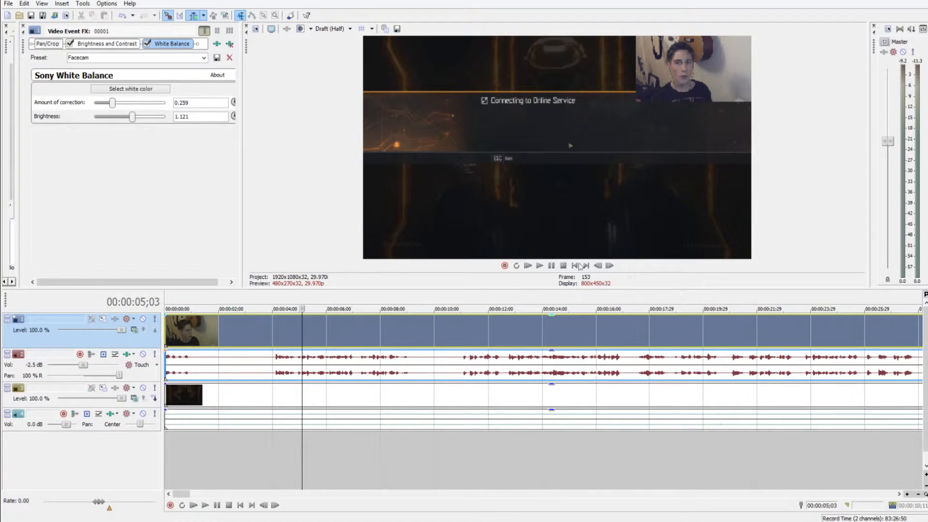
left_click(539, 265)
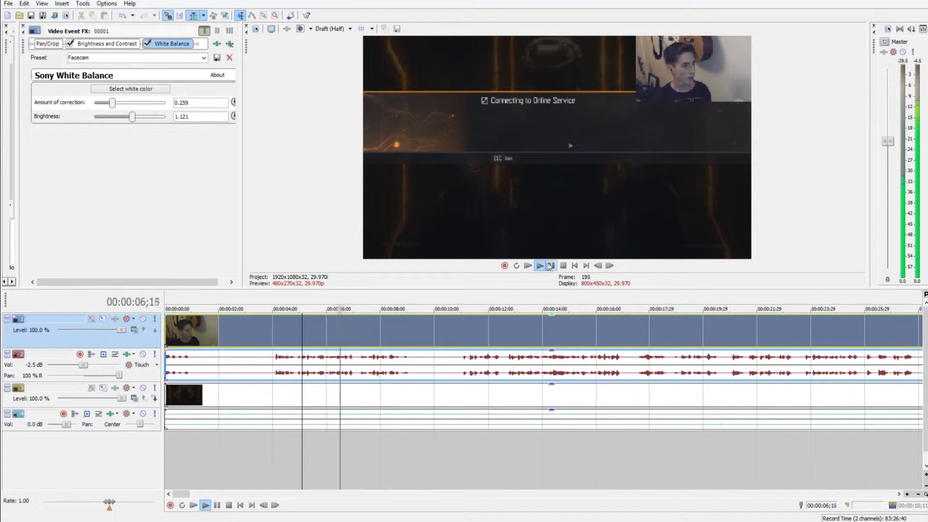
left_click(551, 266)
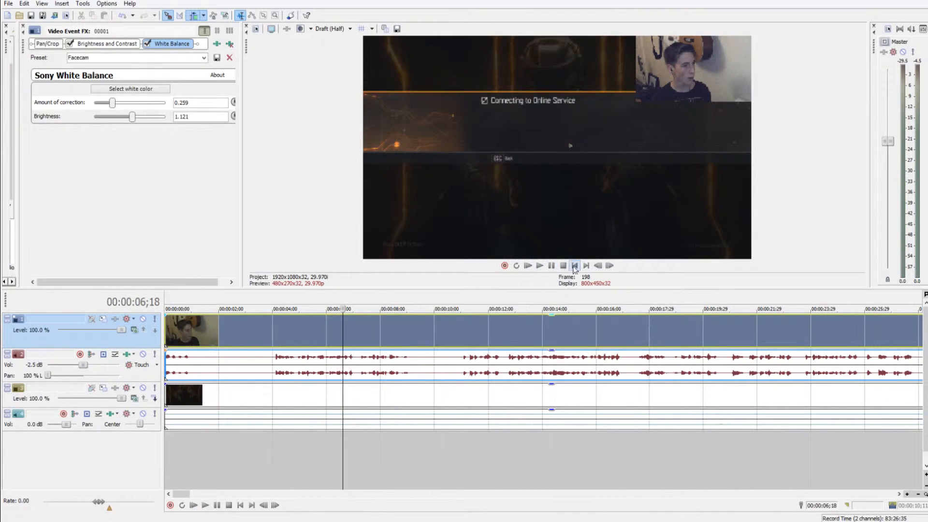
left_click(552, 266)
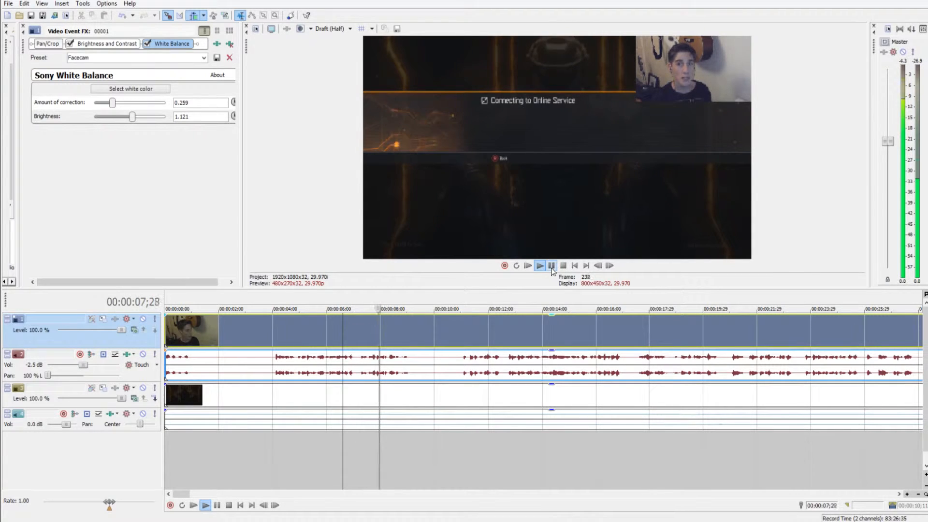
left_click(552, 266)
left_click_drag(47, 377, 76, 378)
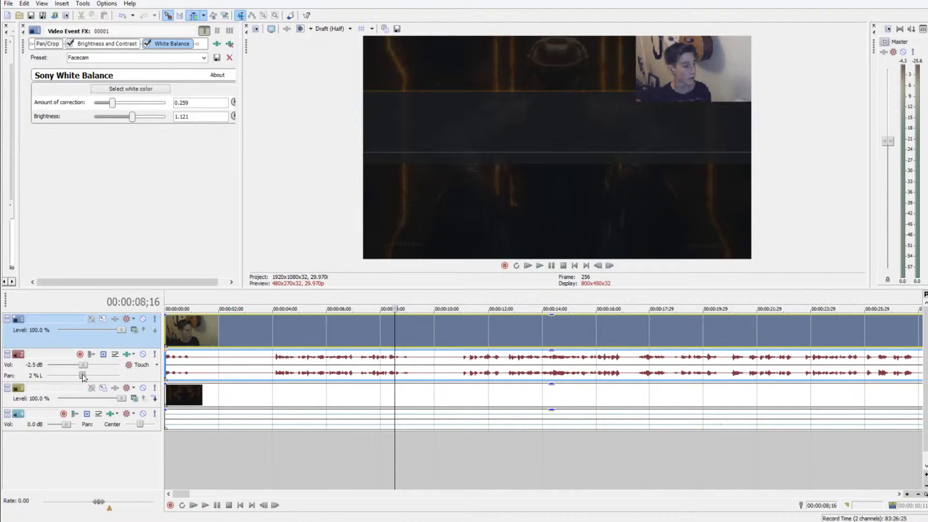
Step: Lower the voice track's volume to -Inf, increase the height of both gameplay tracks and play the gameplay sound
left_click(551, 267)
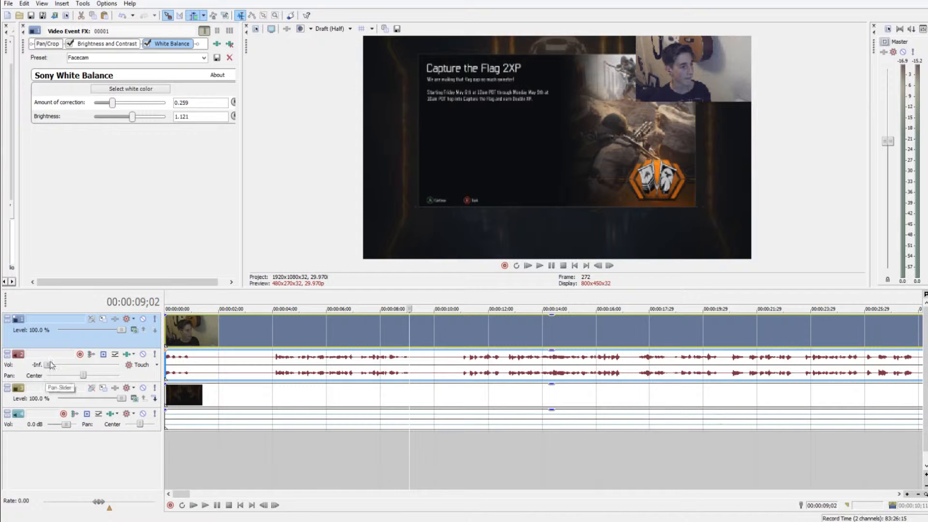
left_click_drag(125, 430, 126, 446)
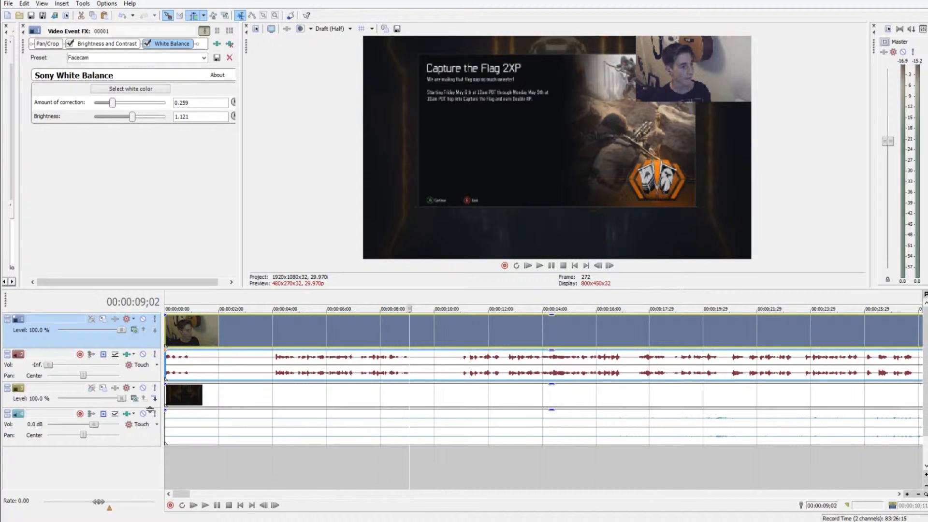
left_click_drag(150, 410, 150, 425)
left_click(540, 265)
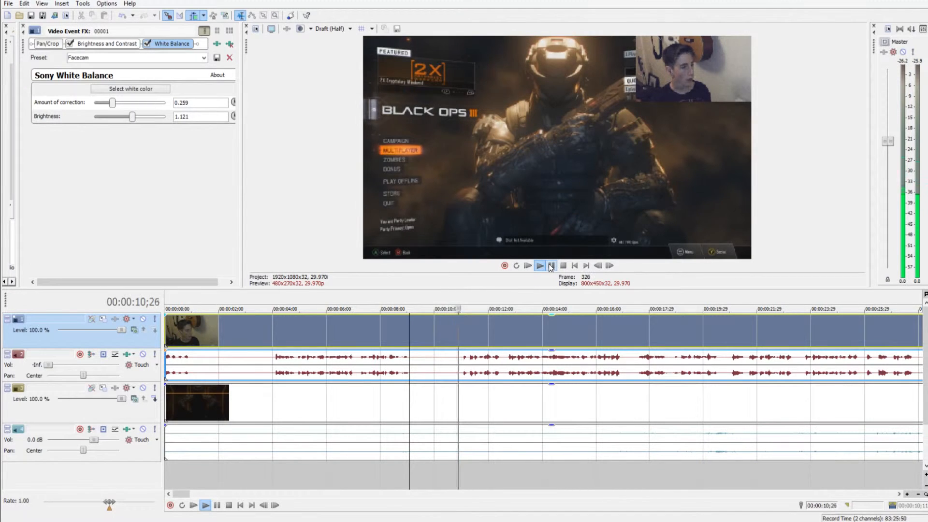
Step: Split the gameplay video and its audio at 00:00:10;28, where the game menu appears, and delete the part before it
left_click(551, 265)
left_click(600, 265)
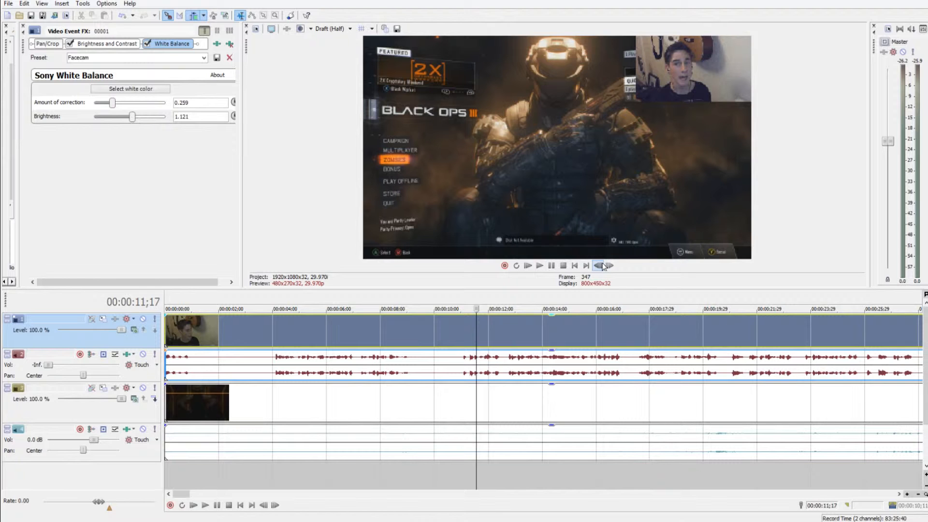
left_click(599, 266)
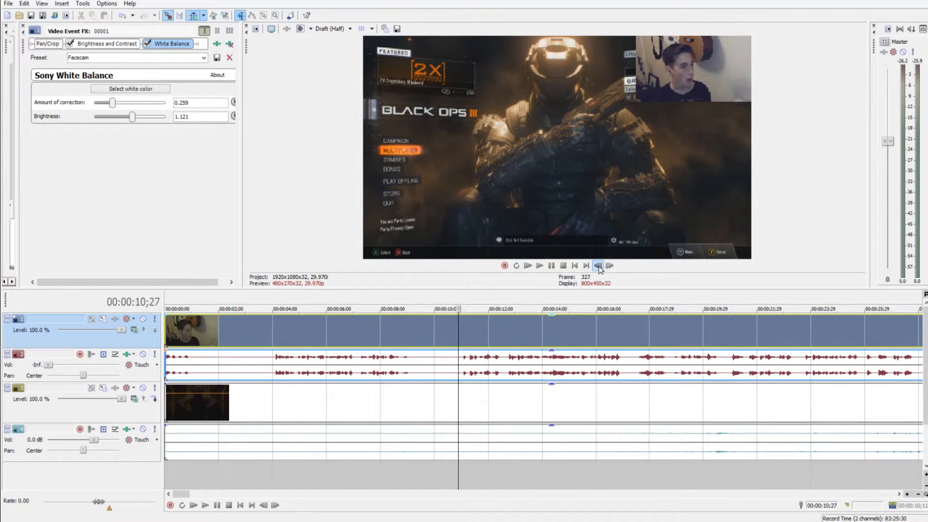
left_click(600, 267)
left_click(610, 266)
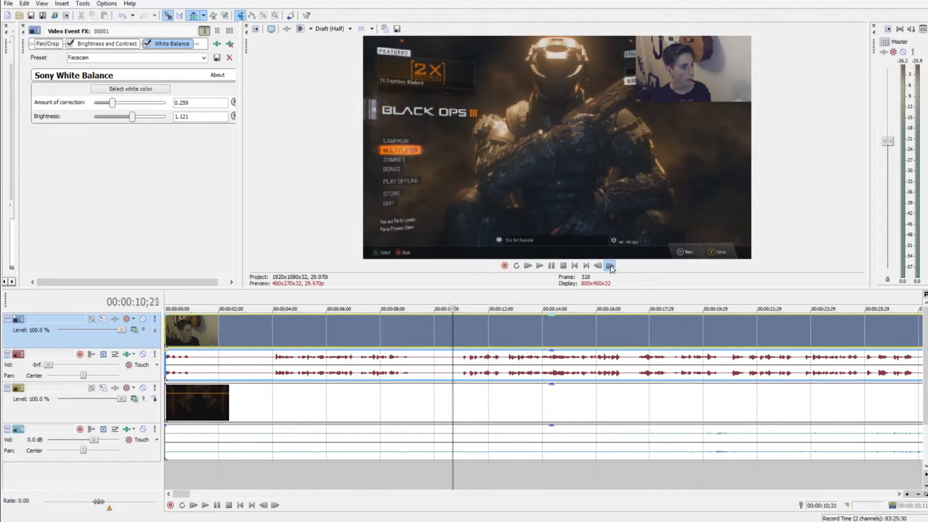
left_click(600, 266)
left_click(599, 266)
left_click(600, 266)
left_click(600, 266)
left_click(600, 266)
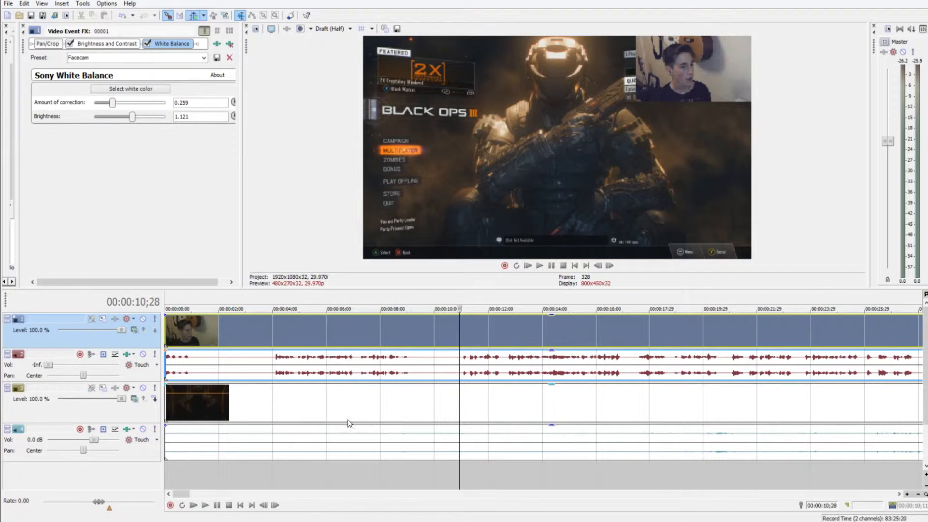
left_click(460, 399)
key("s")
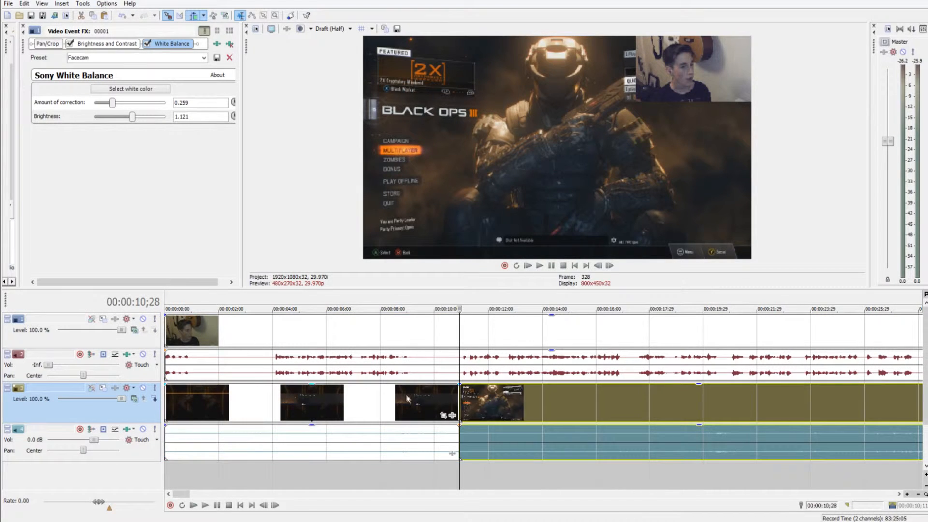
left_click(389, 401)
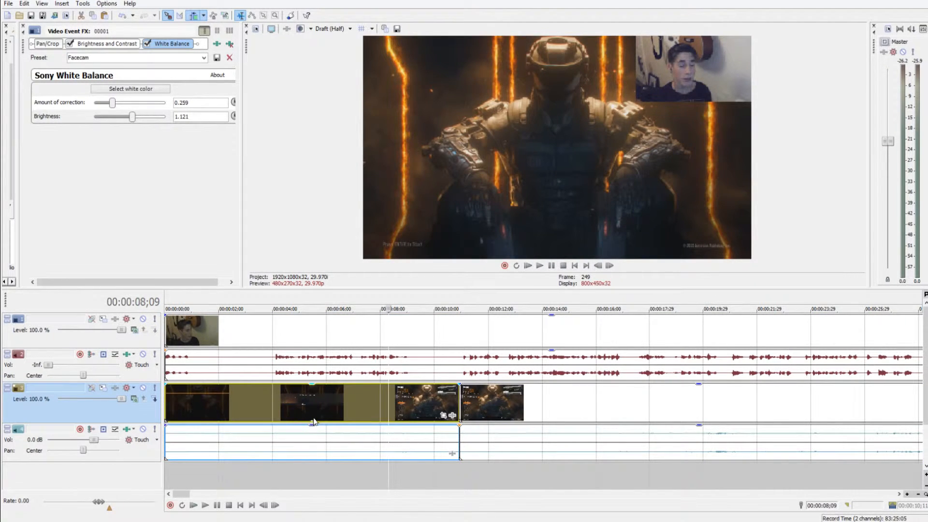
key("Delete")
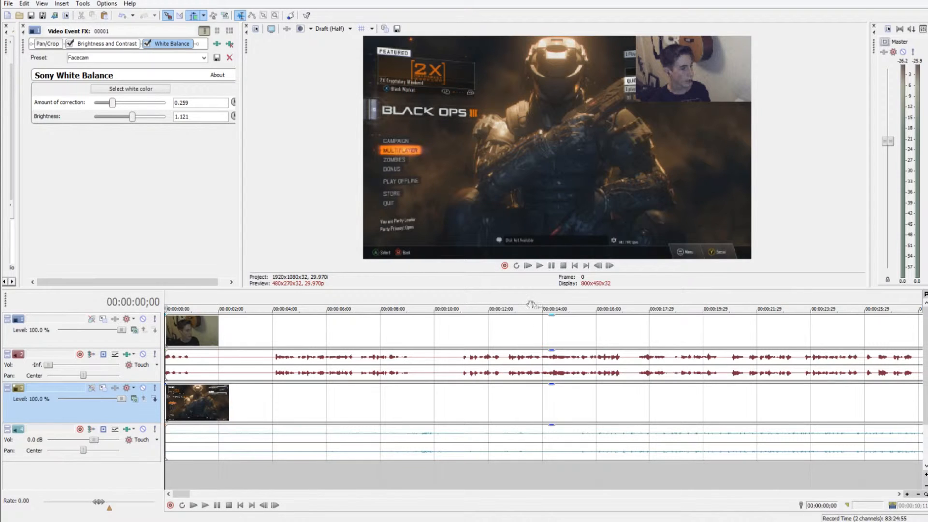
Step: Raise the voice track's volume to -2.1 dB and play the trimmed opening
left_click(554, 268)
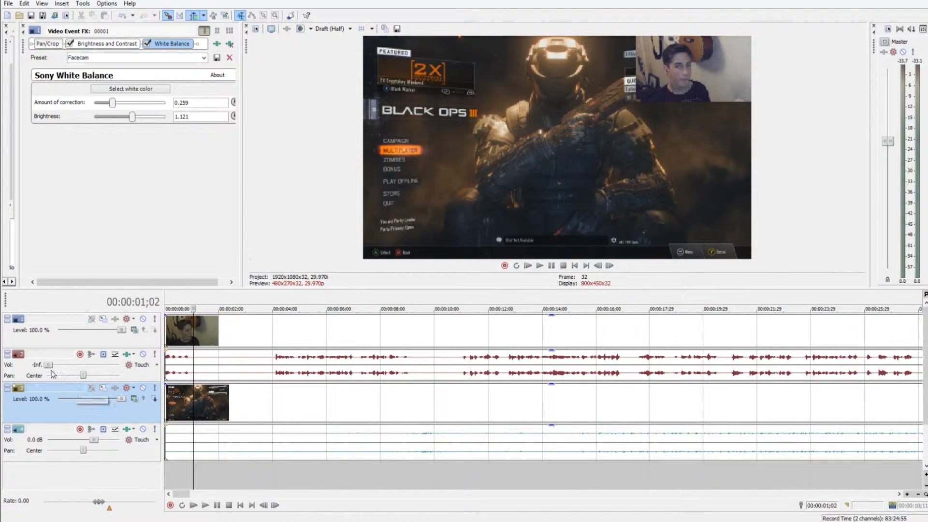
left_click_drag(49, 367, 88, 371)
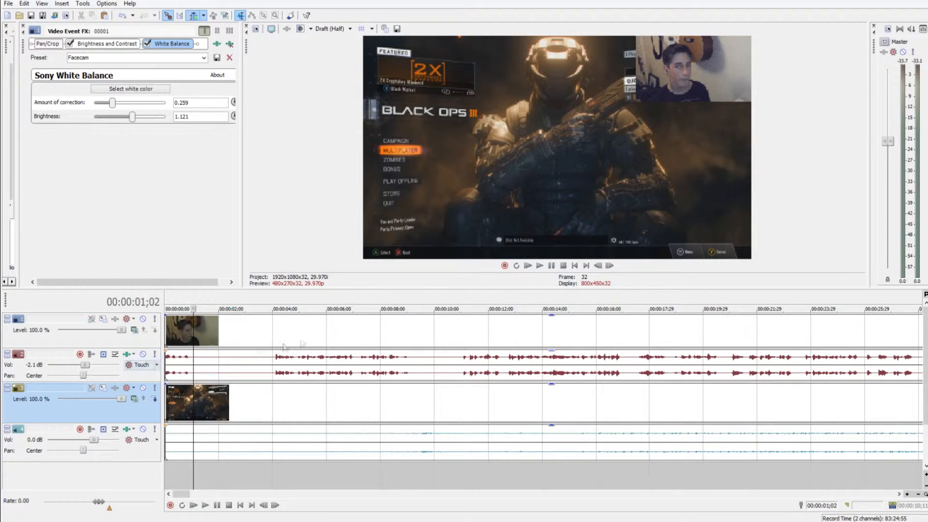
left_click(553, 268)
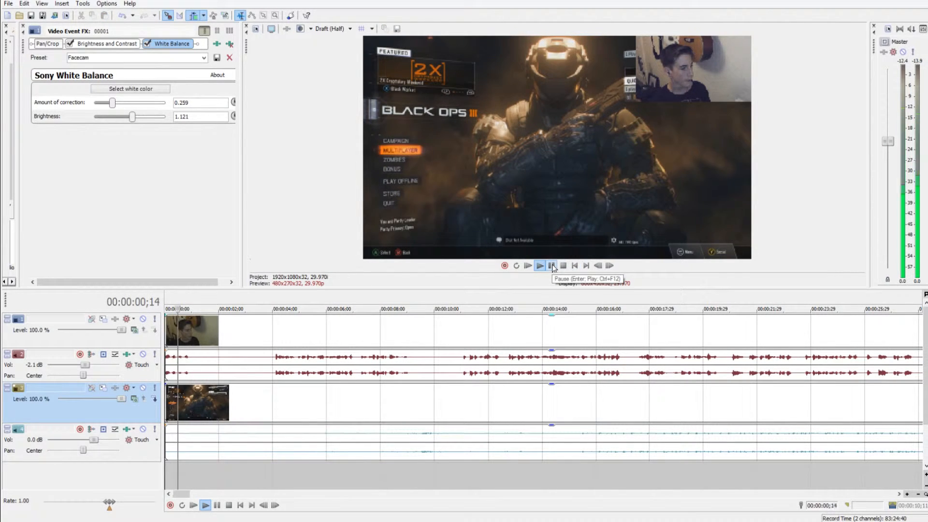
left_click(554, 269)
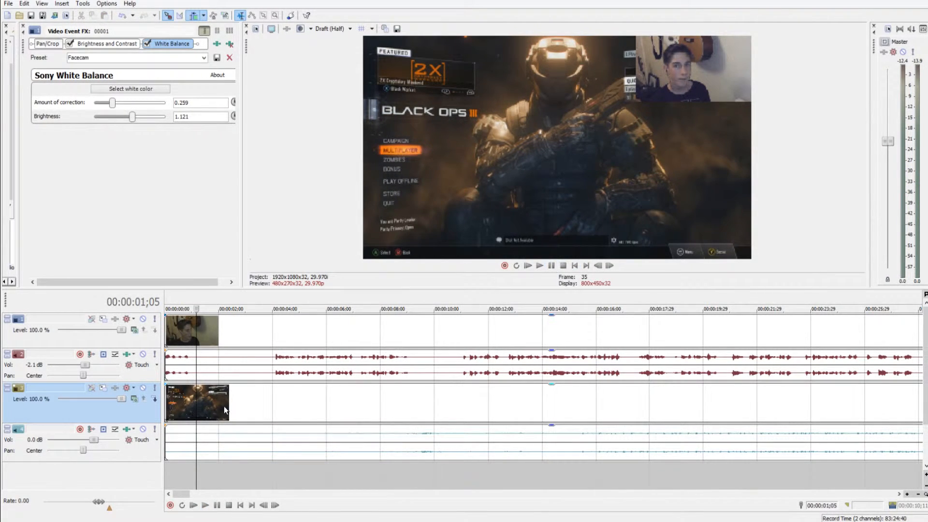
Step: Select the camera, voice, gameplay video and gameplay audio events and group them together
scroll(225, 406, "down", 5)
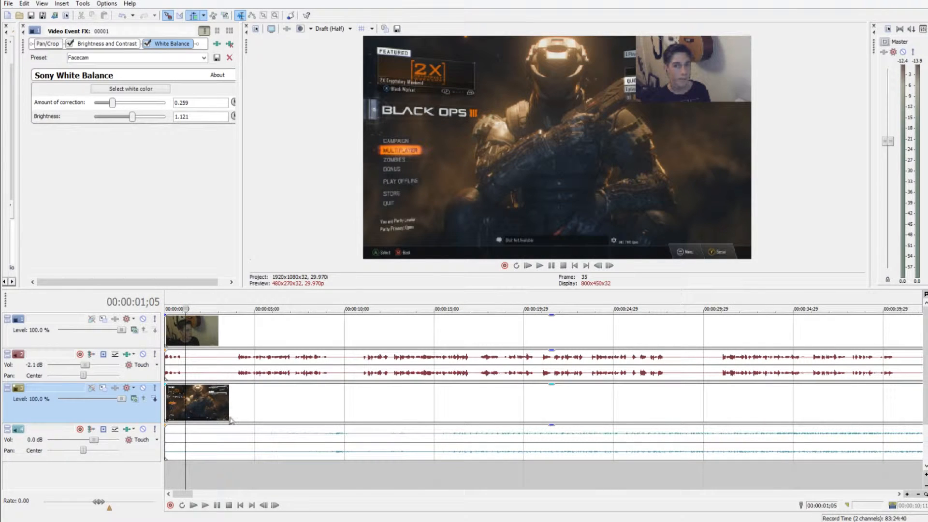
left_click(353, 448)
left_click(368, 413, "ctrl")
left_click(375, 340, "ctrl")
left_click(370, 360, "ctrl")
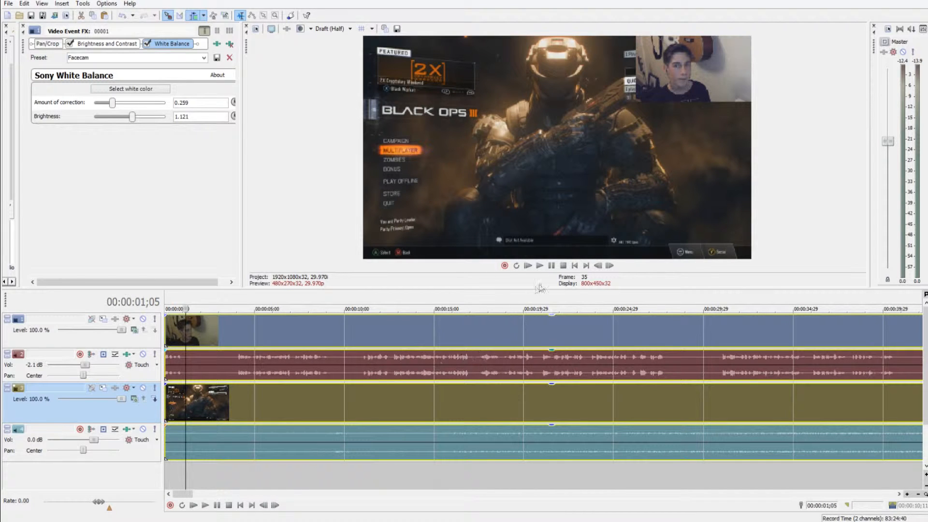
right_click(522, 326)
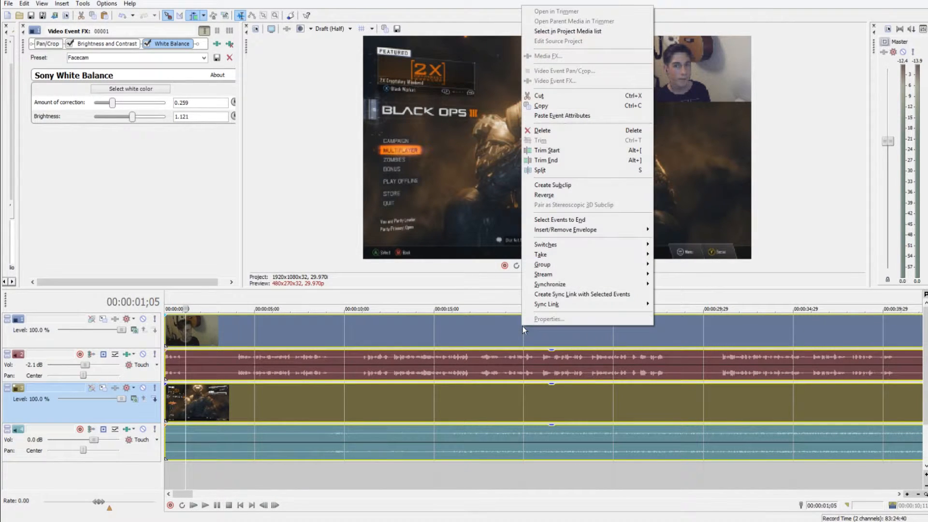
mouse_move(573, 266)
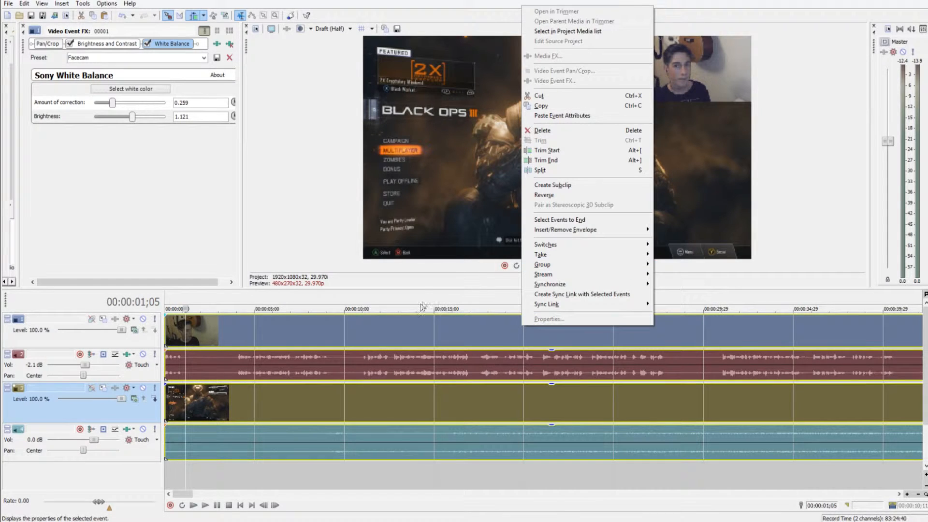
left_click(419, 286)
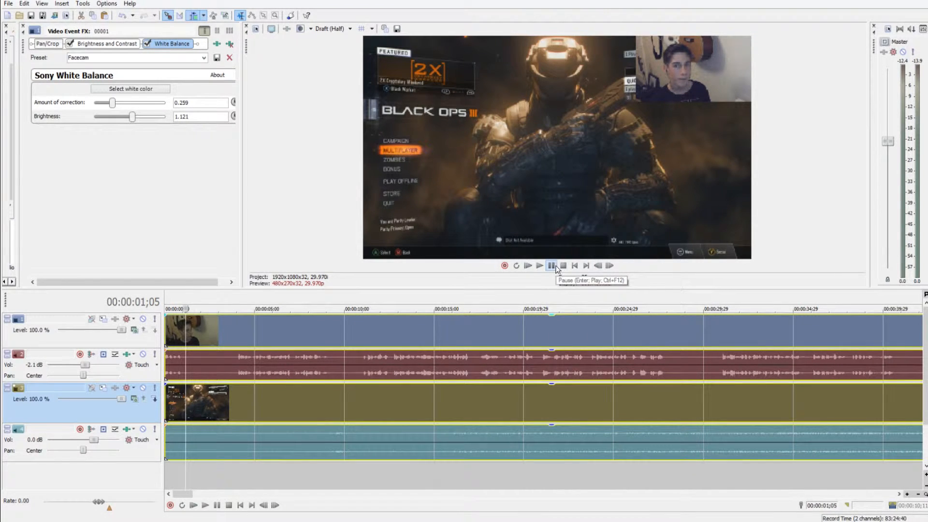
Step: Split the grouped events at 00:00:04;03, where the speech starts, delete the part before it and play the opening
left_click(238, 357)
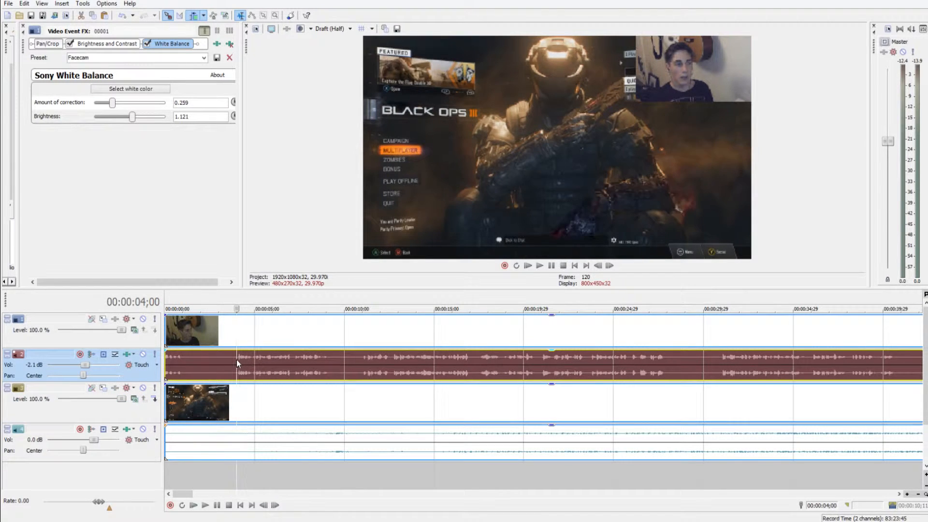
scroll(458, 367, "up", 5)
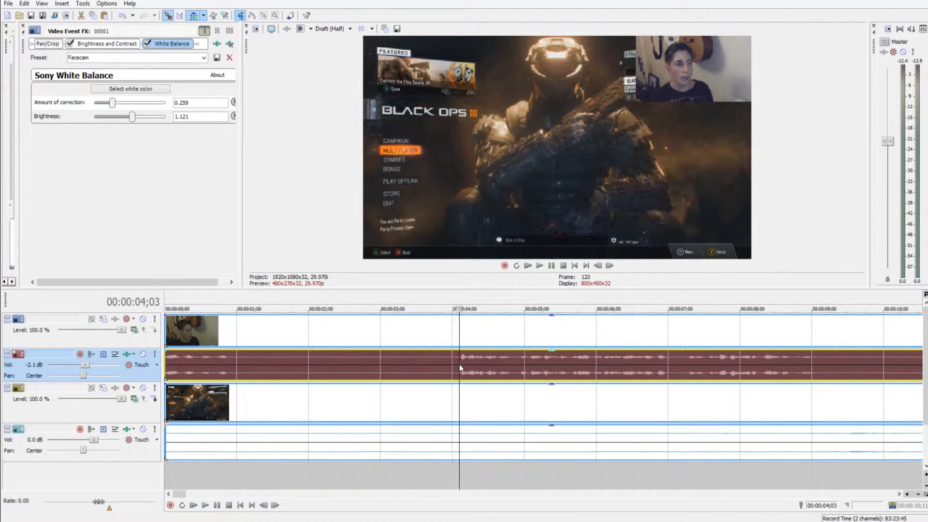
left_click(554, 266)
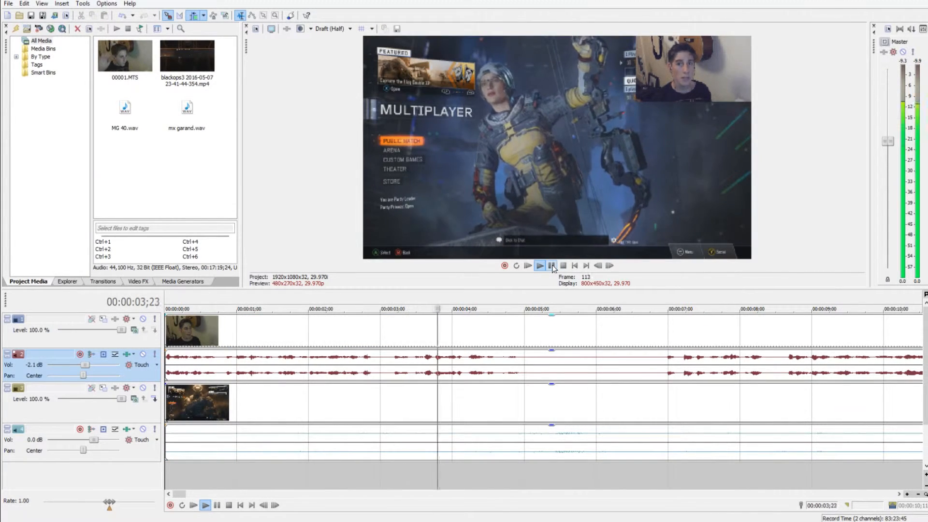
left_click(553, 268)
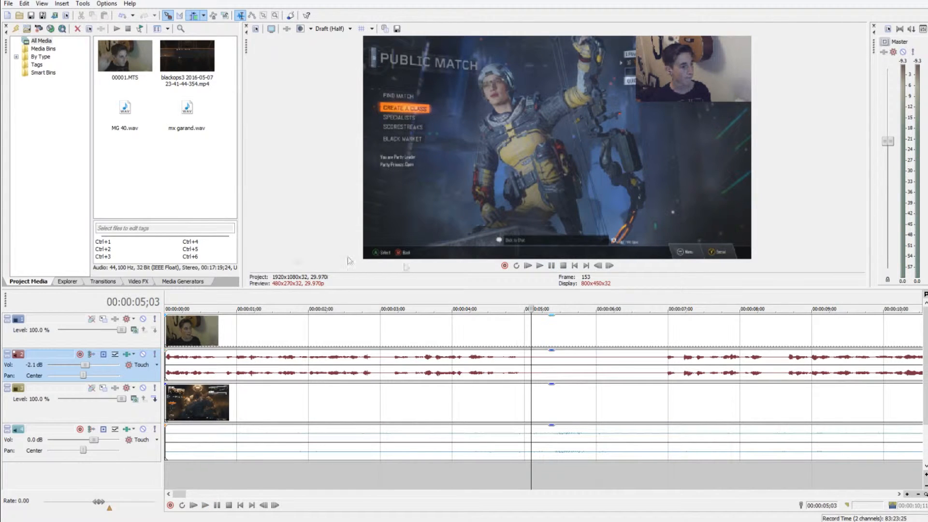
Step: Split the grouped events around the silent gap ending at 00:00:06;27 and delete that section
scroll(369, 358, "down", 5)
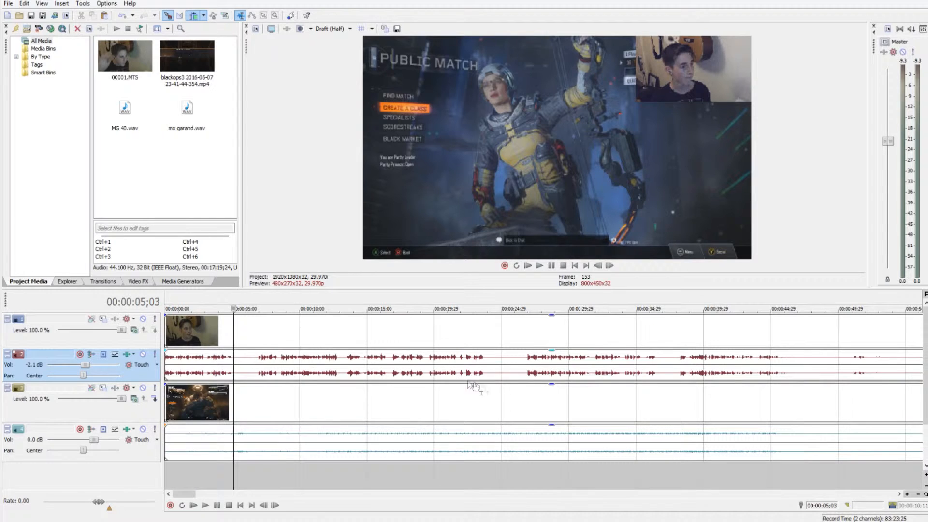
scroll(505, 416, "up", 4)
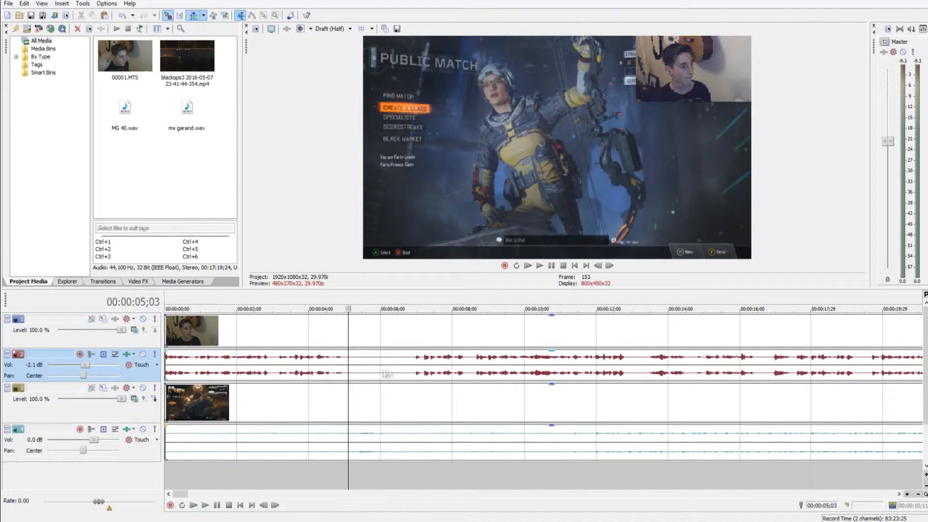
left_click(343, 366)
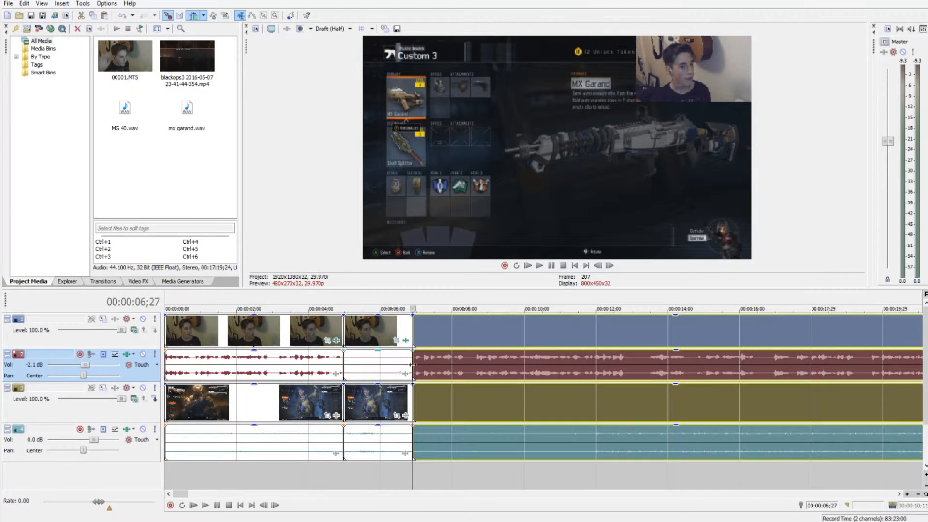
key("Delete")
Step: Cut the short pause starting at 00:00:06;13 out of all the grouped events
left_click(396, 363)
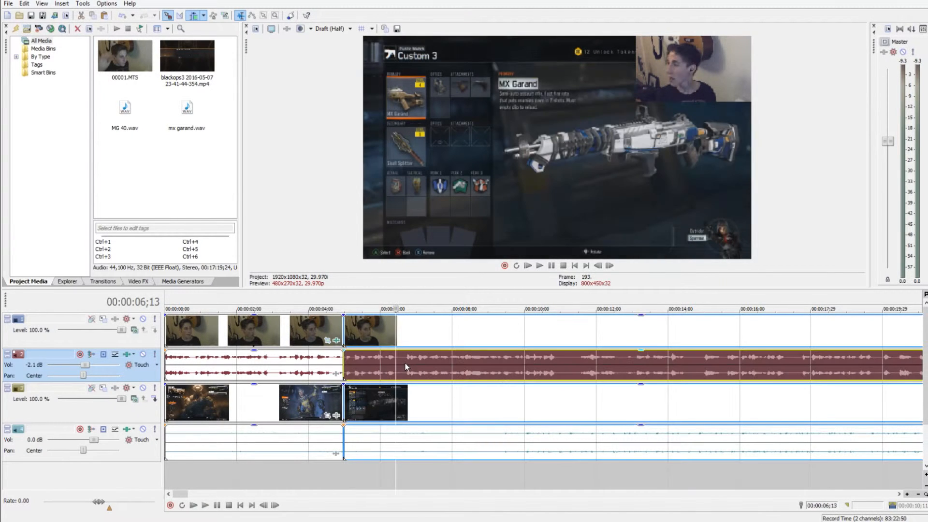
key("s")
left_click(404, 367)
key("s")
left_click(401, 366)
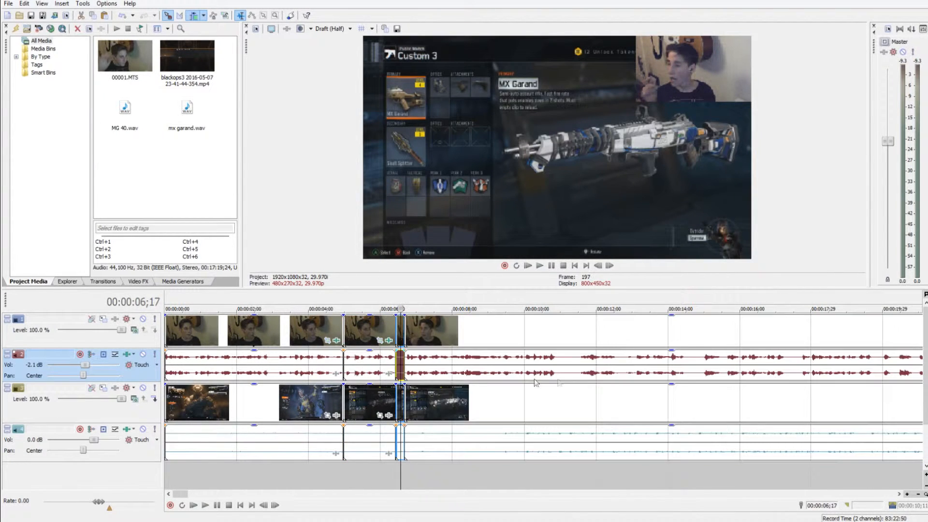
key("Delete")
Step: Split the grouped events around the pause starting at 00:00:10;20 and delete that section
left_click(548, 363)
key("s")
left_click(574, 365)
left_click(570, 365)
key("s")
left_click(560, 366)
key("Delete")
Step: Remove the short pause starting at 00:00:13;23 by splitting the grouped events on both sides and deleting it
left_click(660, 371)
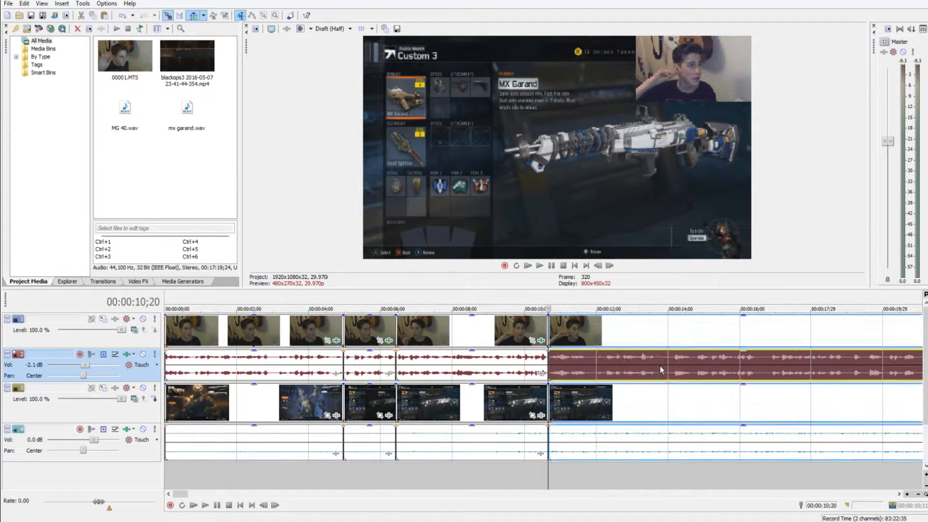
key("s")
left_click(674, 370)
key("s")
left_click(668, 370)
key("Delete")
Step: Split the grouped events around the silence starting at 00:00:20;20 and delete that section
scroll(668, 370, "down", 3)
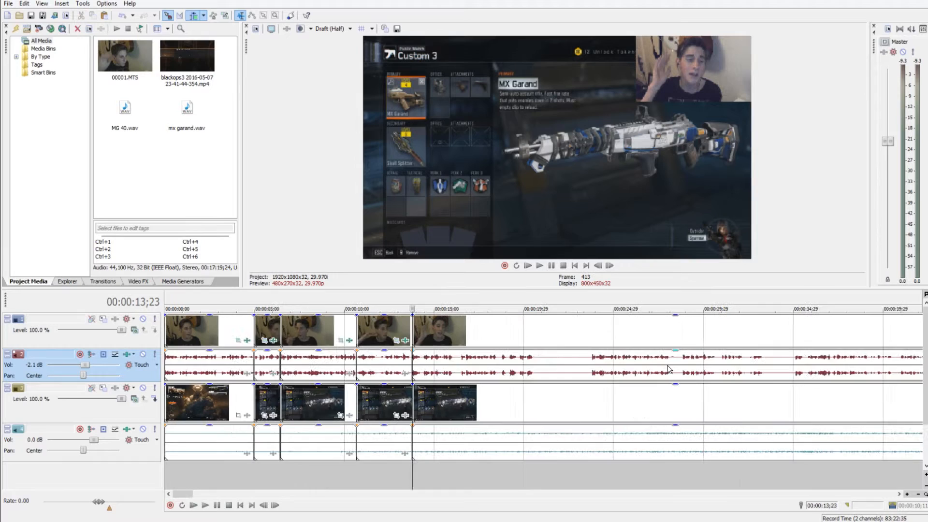
left_click(443, 369)
key("s")
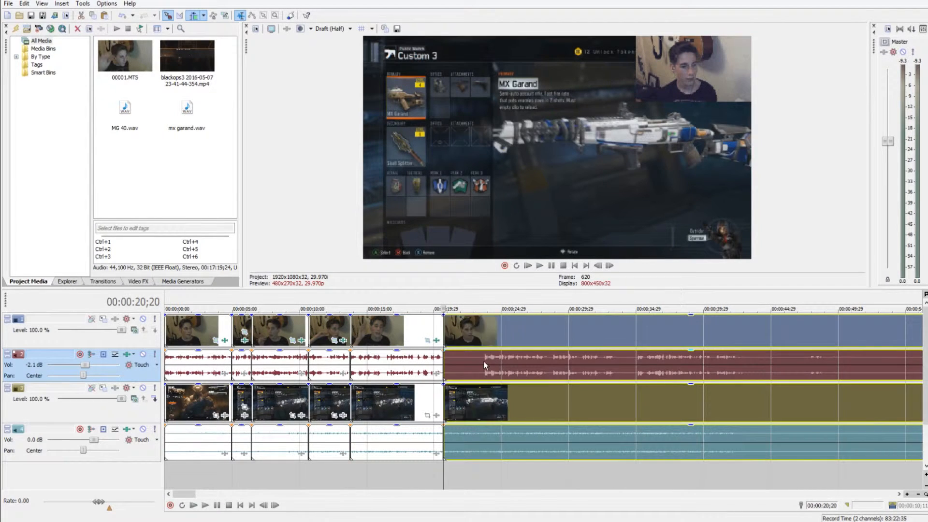
left_click(484, 365)
key("s")
left_click(473, 369)
key("Delete")
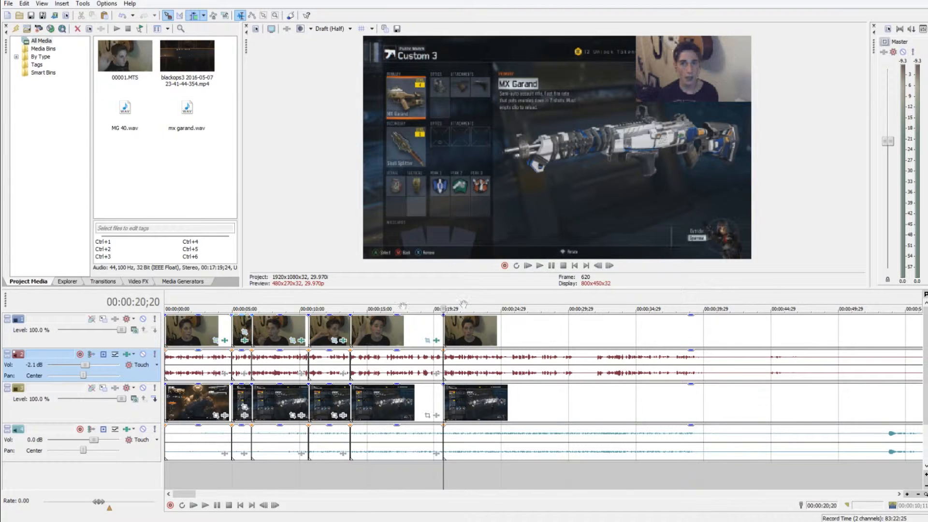
Step: Play the edited section from about four seconds to check how the cuts flow together
left_click(223, 306)
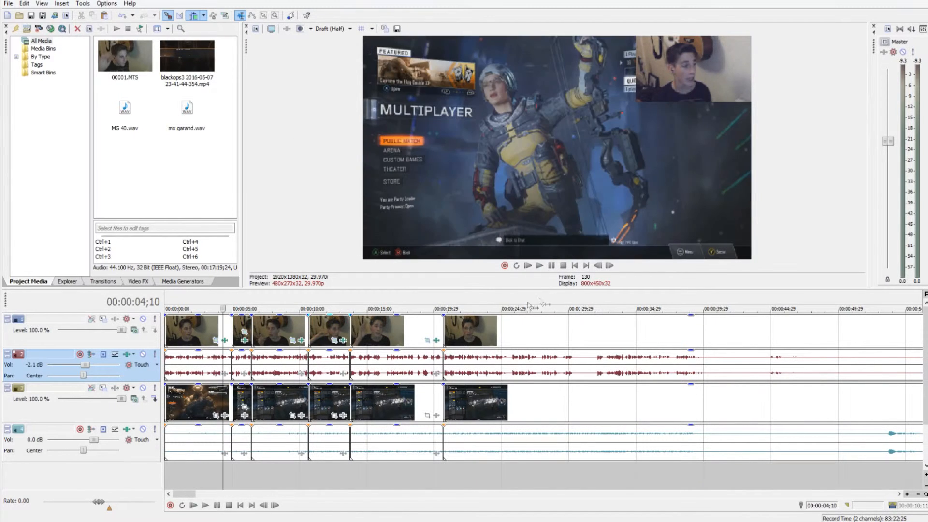
left_click(539, 265)
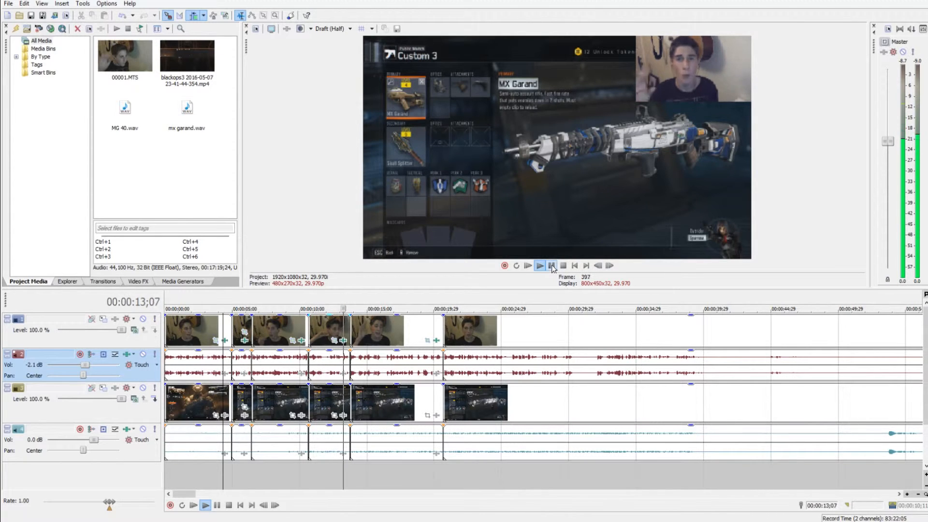
left_click(551, 266)
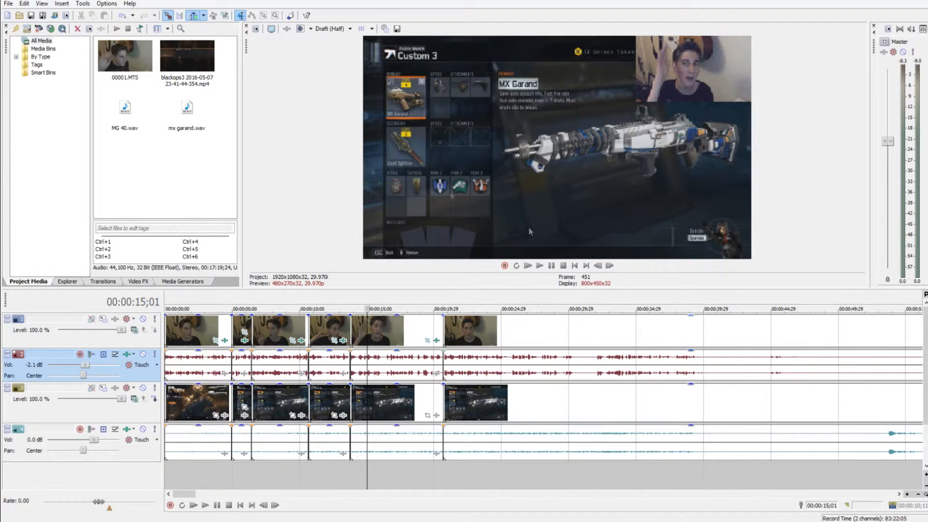
left_click(232, 305)
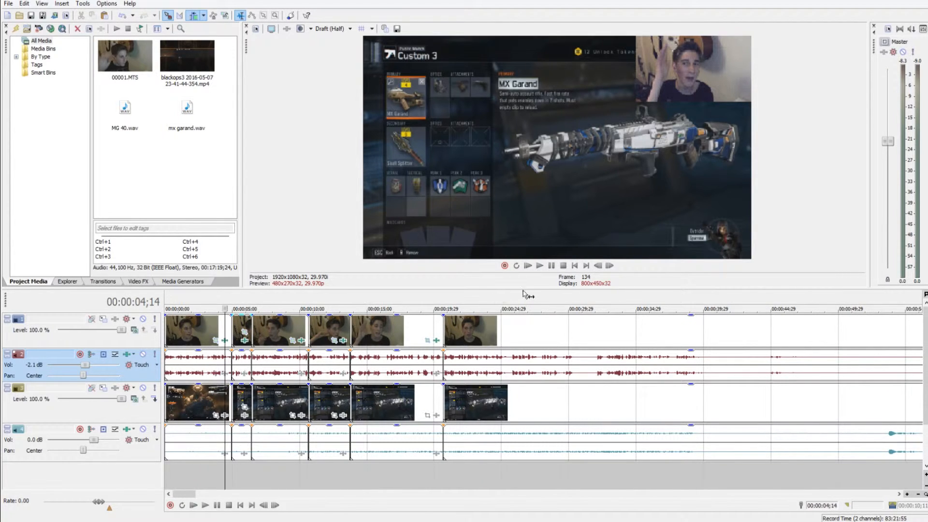
left_click(555, 267)
left_click(553, 266)
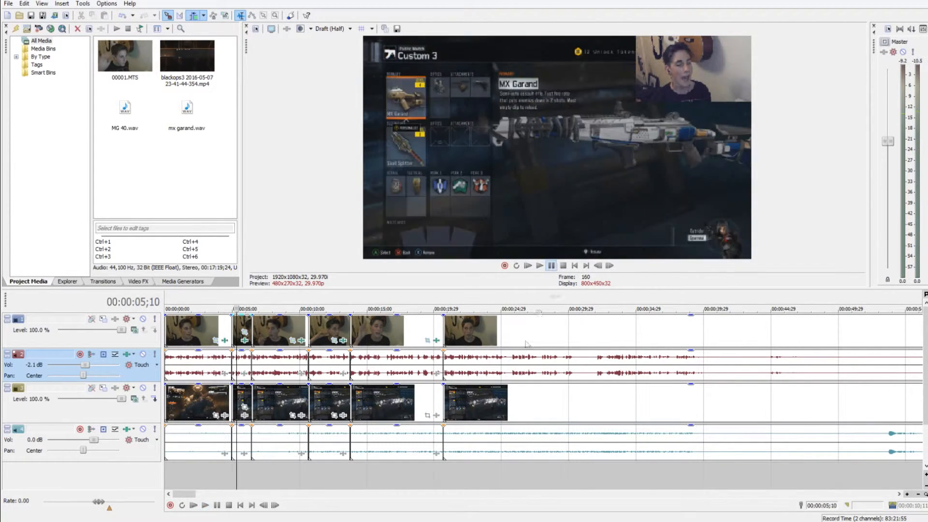
scroll(297, 439, "down", 2)
scroll(468, 375, "down", 3)
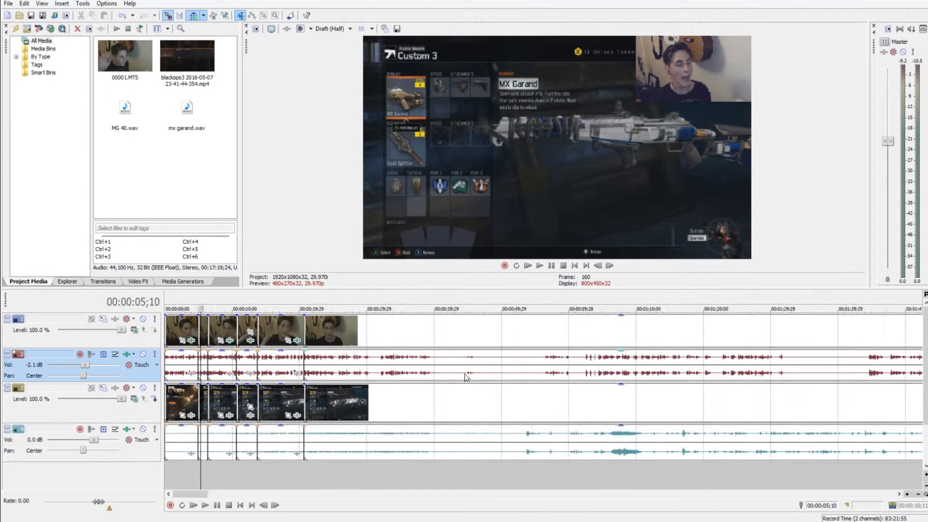
Step: Insert a new video track above the facecam track
scroll(543, 401, "down", 2)
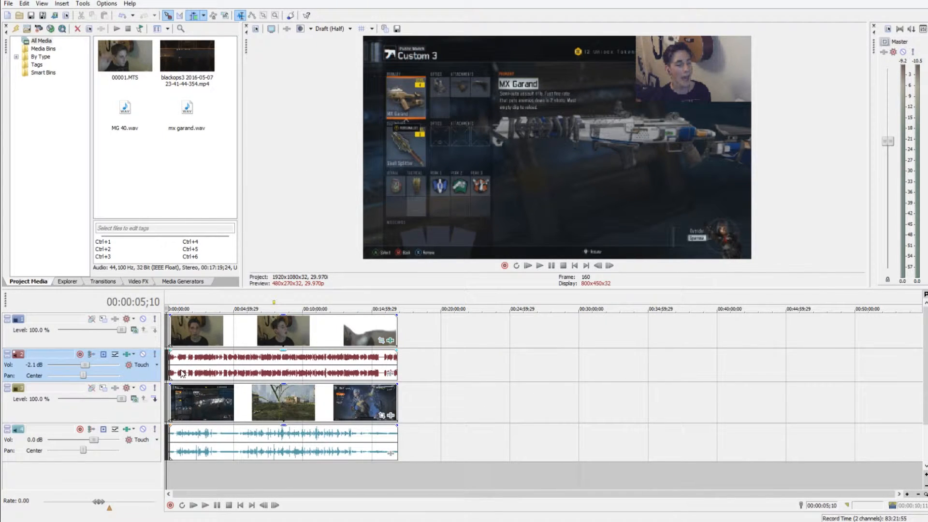
left_click(396, 300)
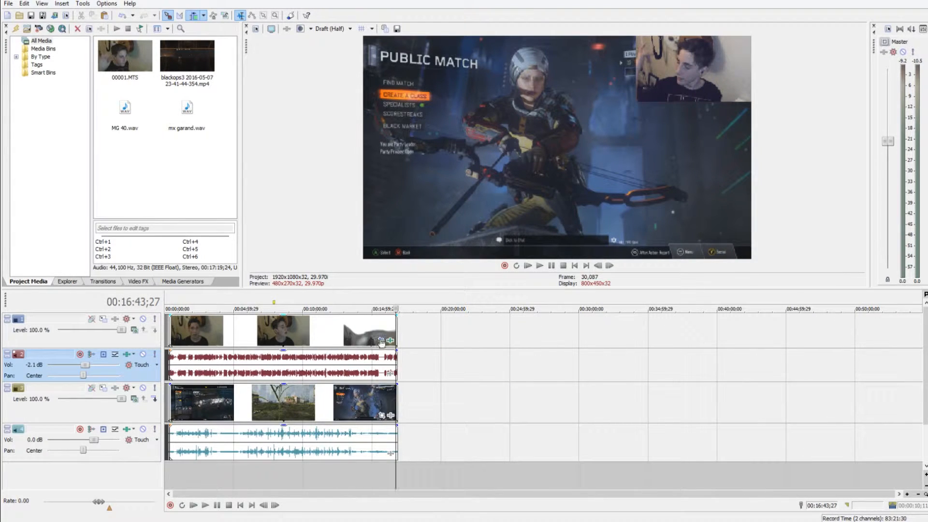
right_click(125, 464)
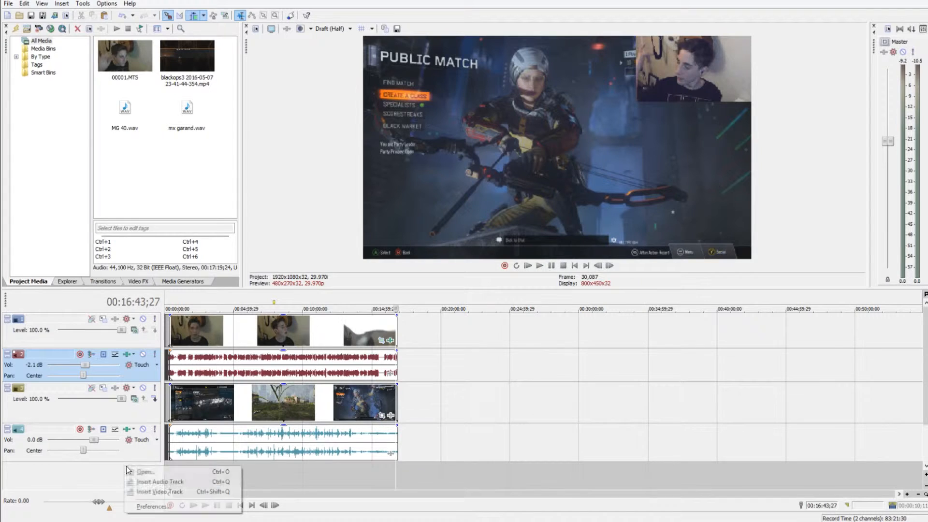
left_click(154, 493)
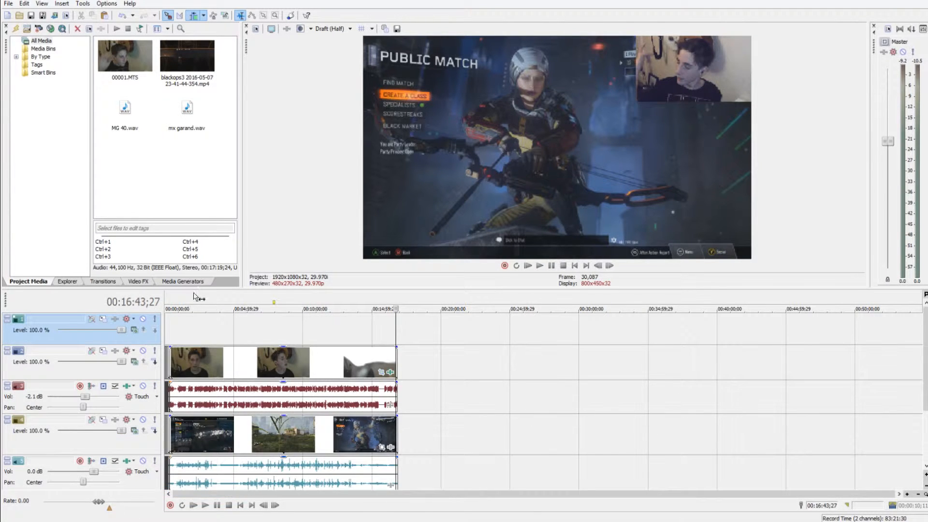
Step: Play the opening around the second clip and place the cursor at that clip's start, 00:00:04;29
left_click(167, 304)
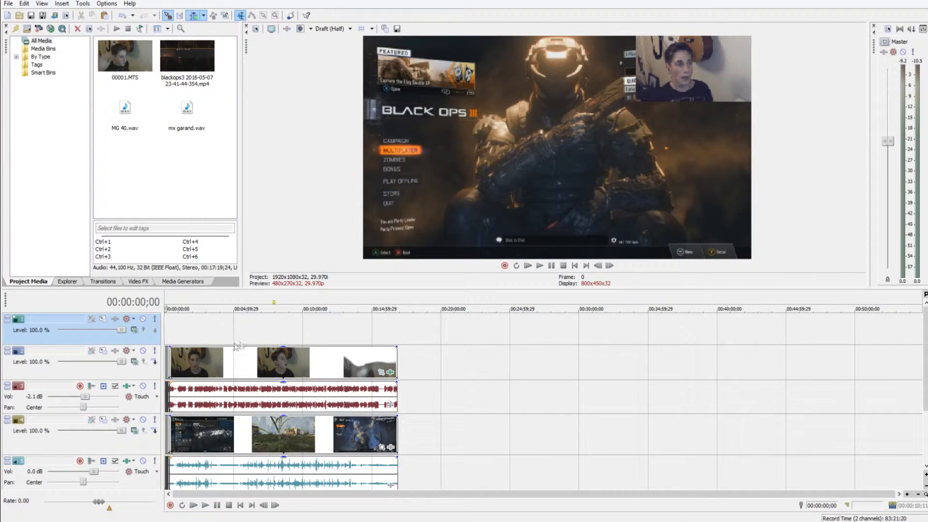
scroll(228, 336, "up", 8)
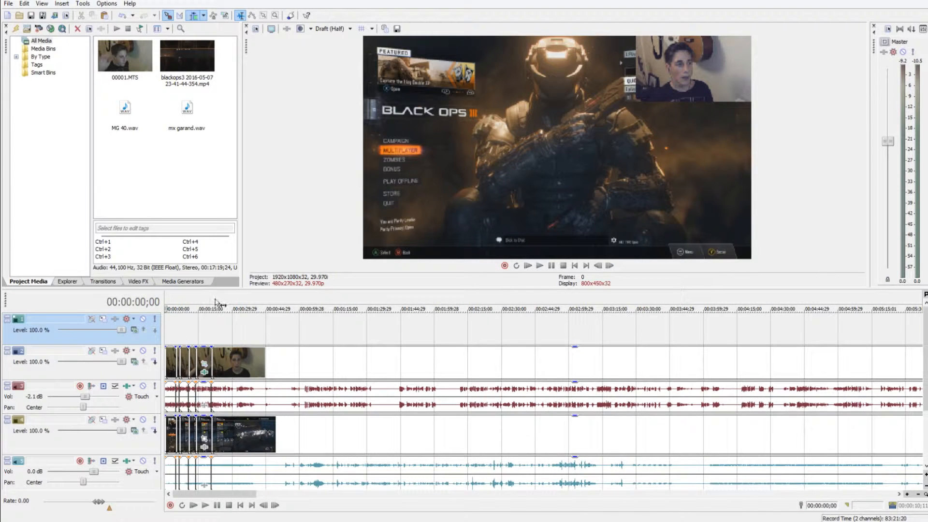
scroll(215, 319, "up", 3)
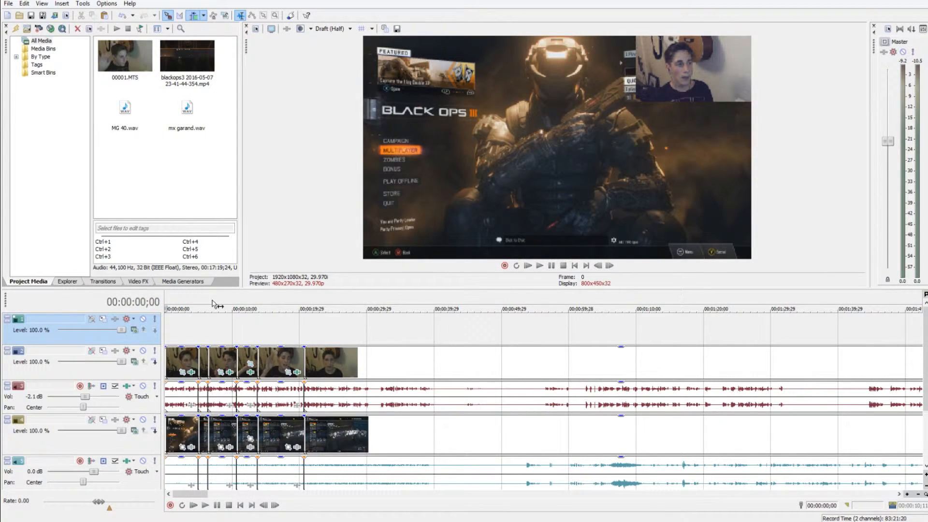
left_click(212, 304)
left_click(200, 396)
key("space")
left_click(553, 265)
scroll(341, 378, "up", 6)
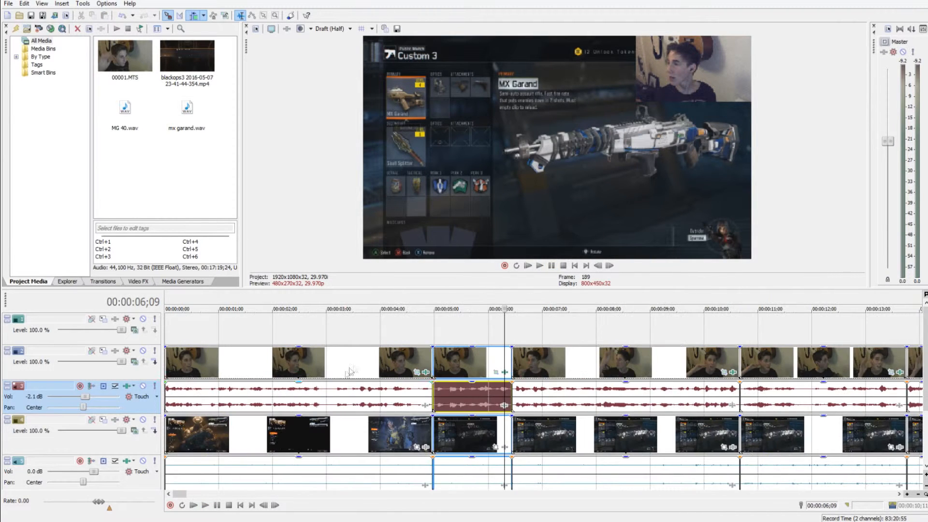
left_click(433, 391)
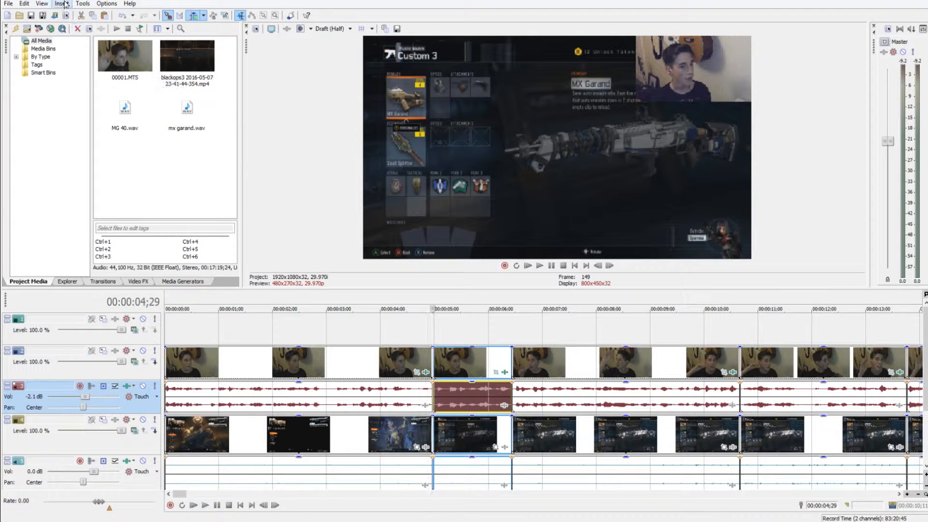
Step: Insert text media at the cursor on the facecam track
left_click(62, 4)
left_click(436, 362)
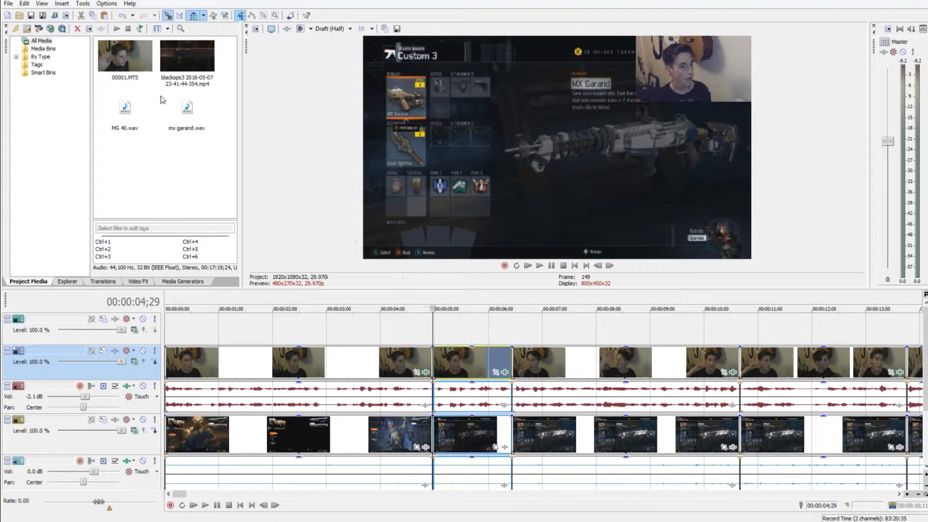
left_click(62, 4)
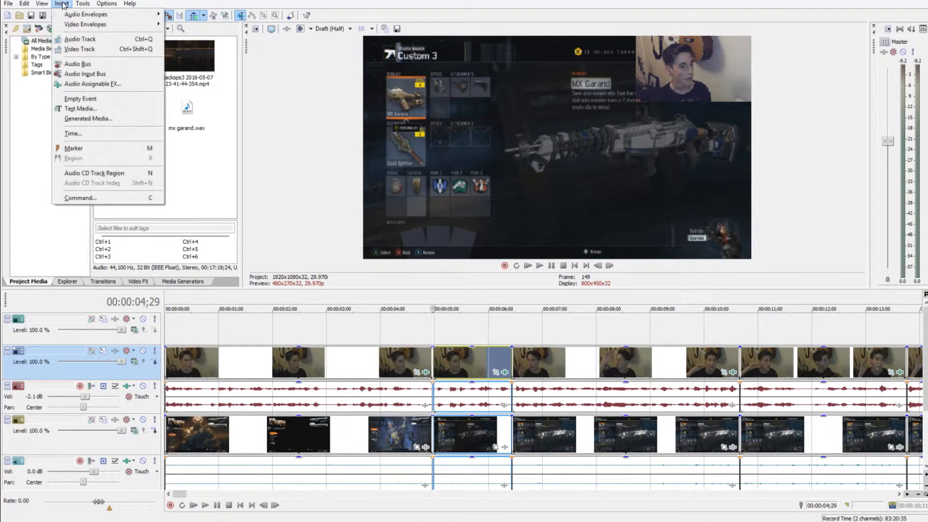
left_click(83, 108)
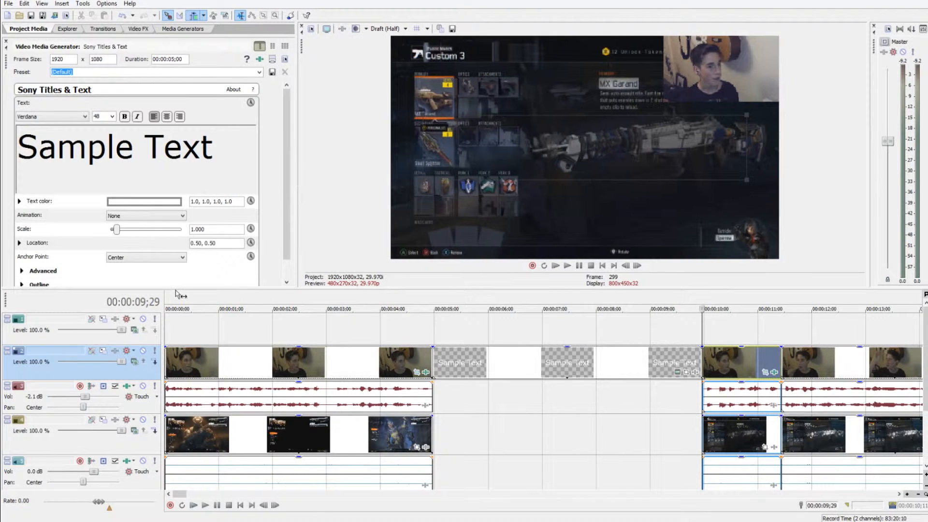
Step: Replace the title's sample text with "The MX Garand"
left_click_drag(189, 288, 188, 302)
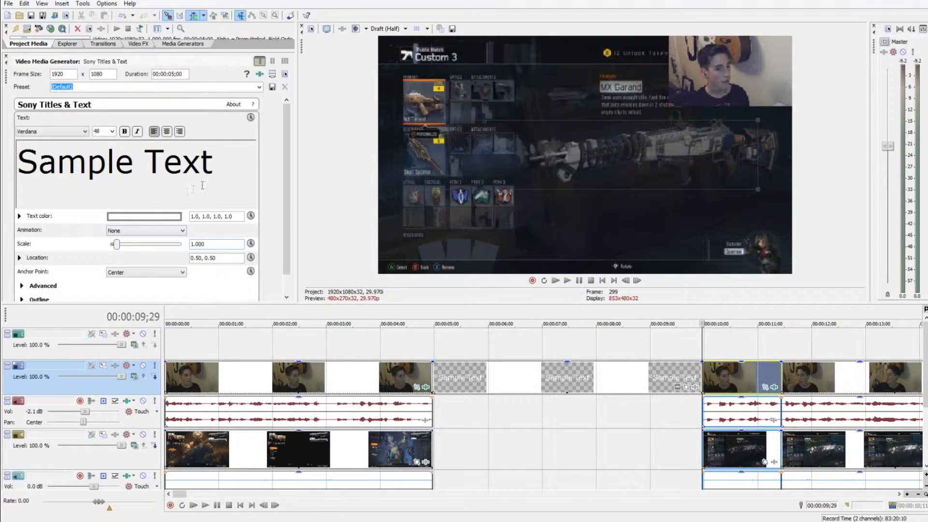
left_click_drag(247, 171, 57, 182)
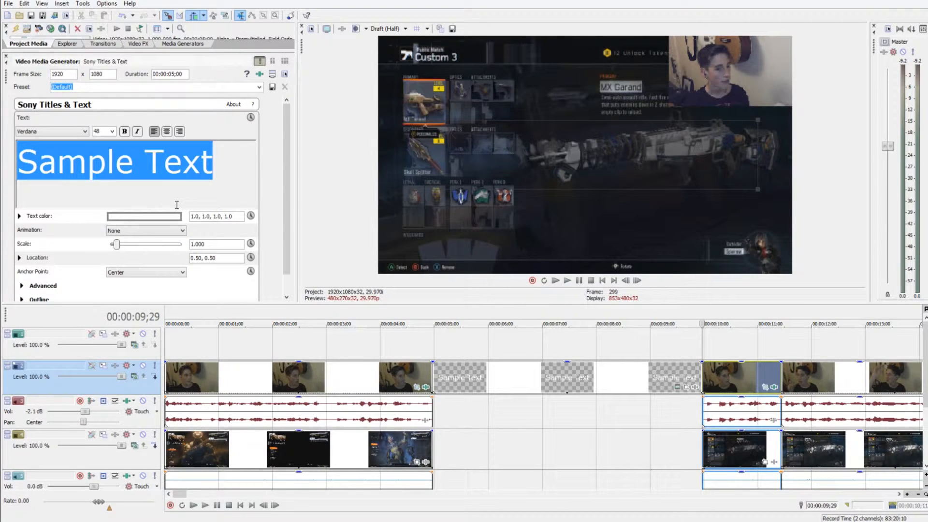
type("The ")
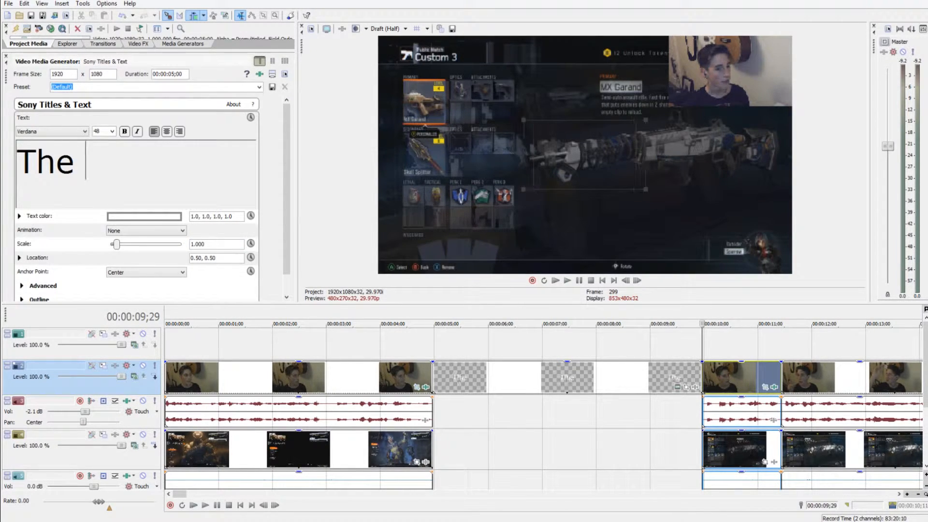
type("MX Garand")
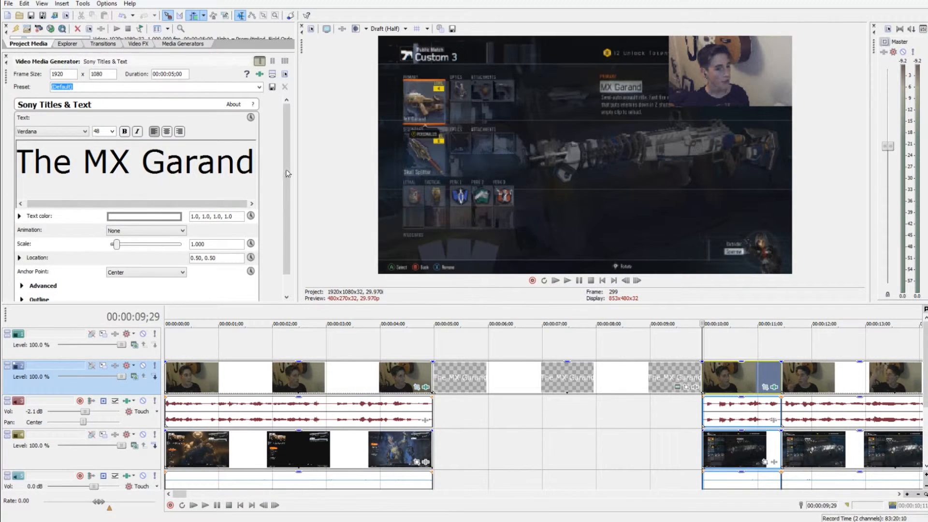
scroll(287, 217, "down", 1)
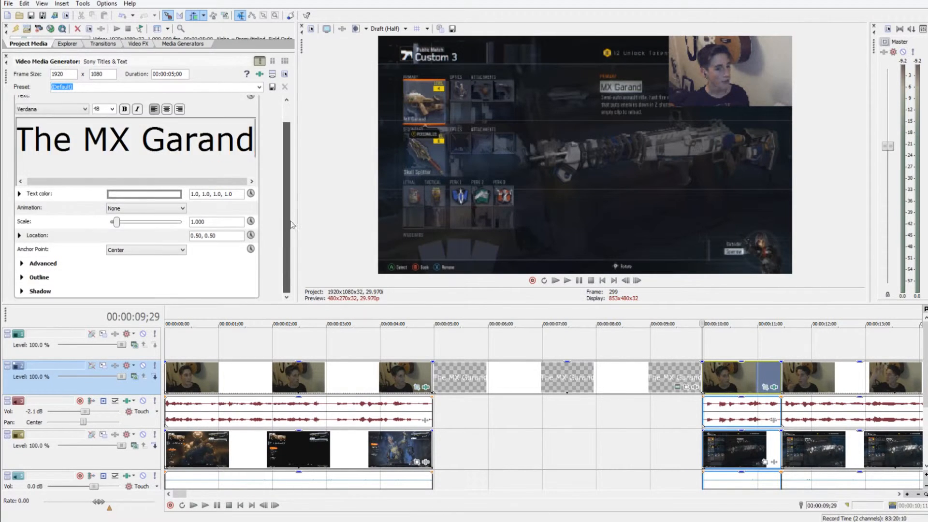
Step: Move the title up to the empty video track and slide the displaced clips back to close the gap beneath it
left_click(539, 321)
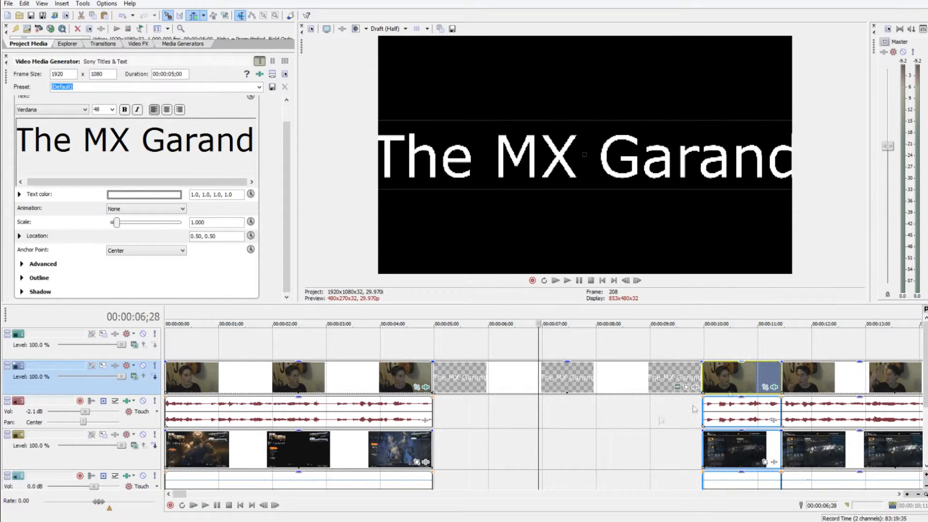
left_click_drag(496, 386, 495, 354)
left_click_drag(727, 376, 459, 370)
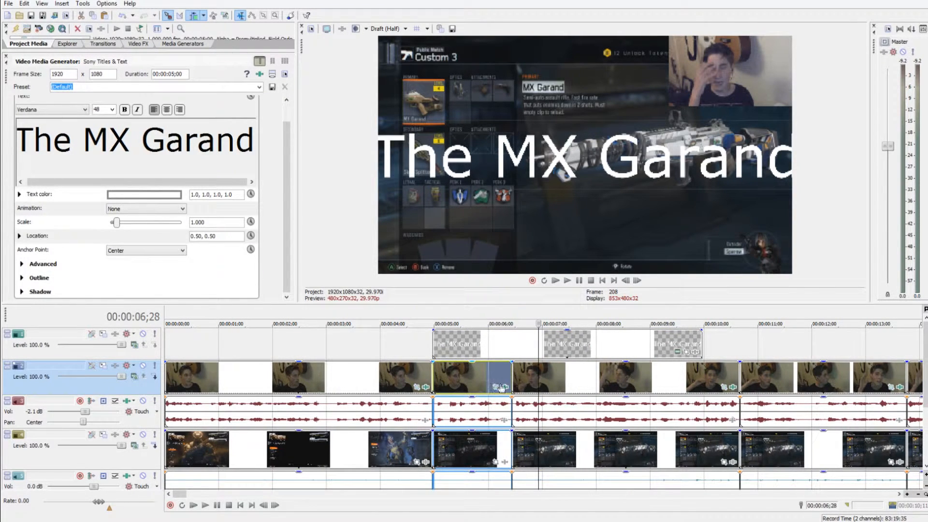
Step: Trim the title's end to line up with the end of the second facecam clip
left_click(513, 375)
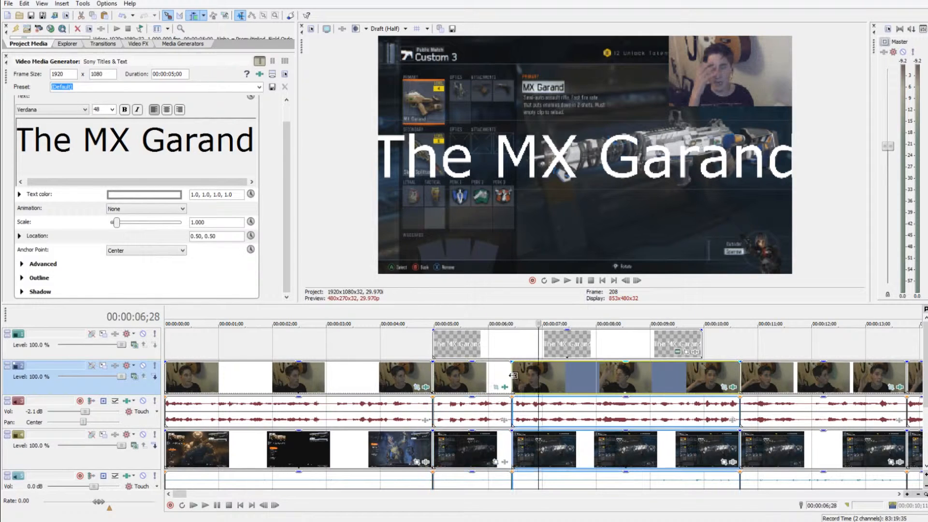
left_click_drag(701, 344, 511, 349)
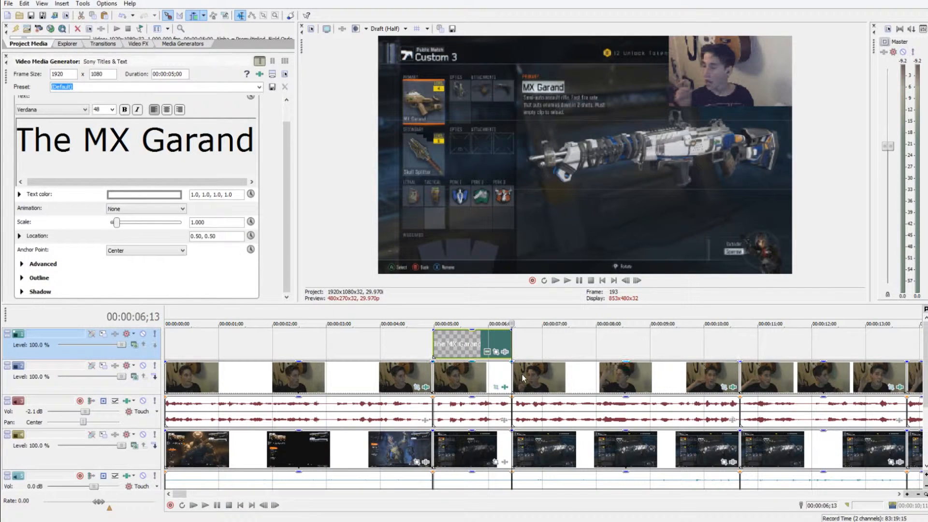
Step: Scale the title down to about 0.872 and reposition it at about 0.49, 0.44 in the frame
left_click(449, 343)
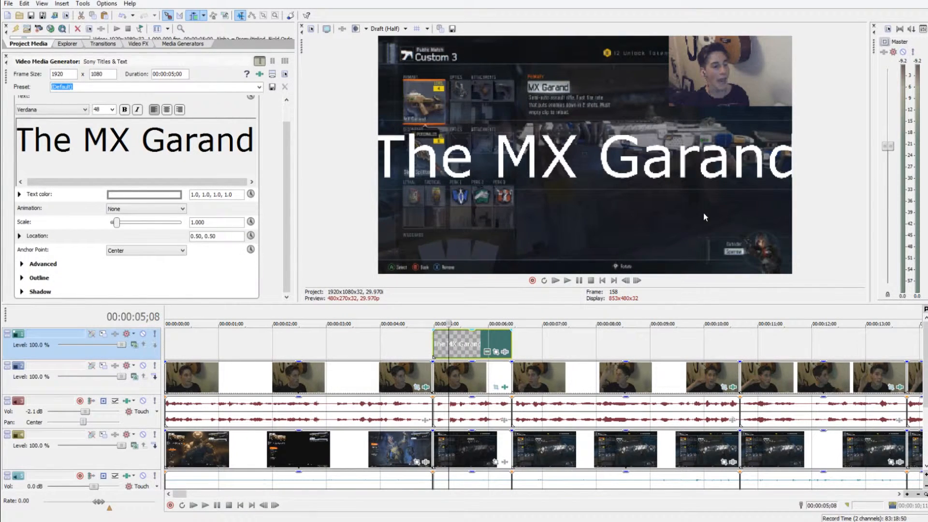
left_click_drag(460, 143, 482, 153)
left_click_drag(392, 130, 420, 134)
left_click_drag(537, 163, 508, 167)
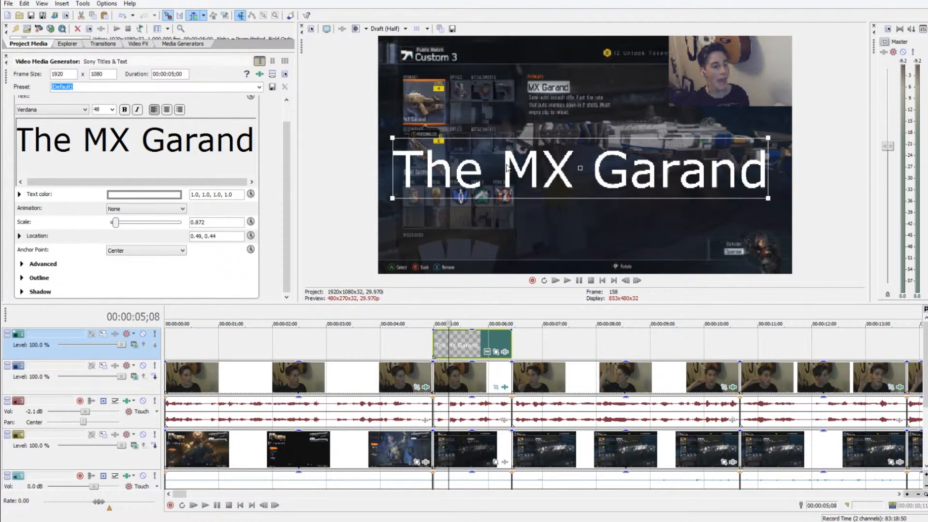
Step: Set the font of the whole title text to KG Life is Messy
left_click_drag(254, 140, 35, 129)
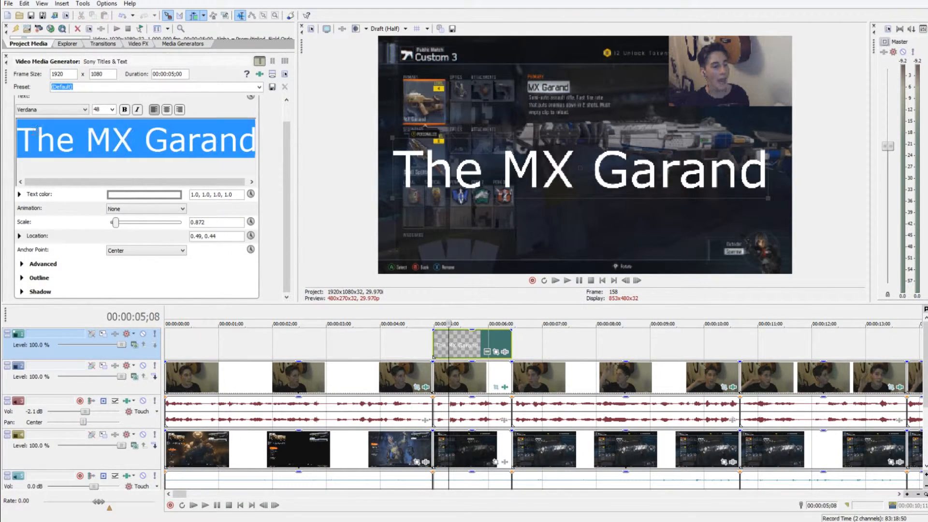
left_click(65, 114)
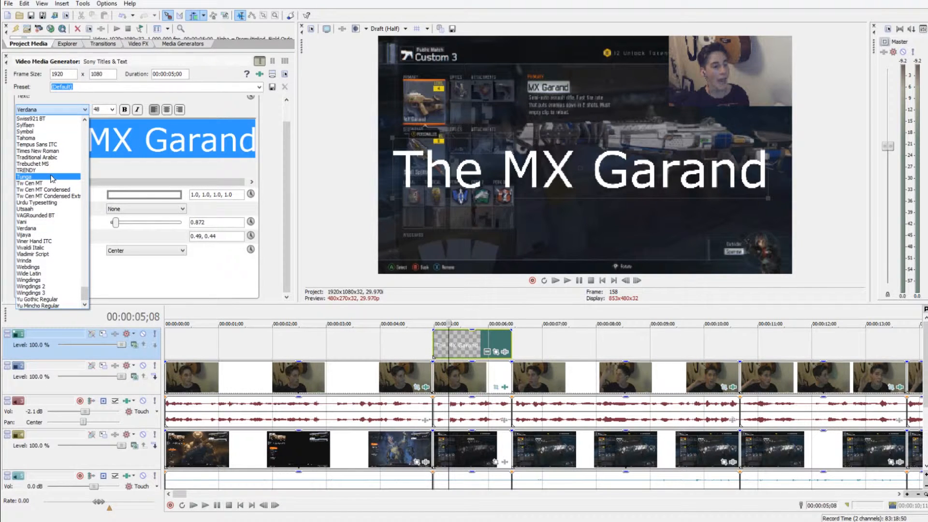
key("g")
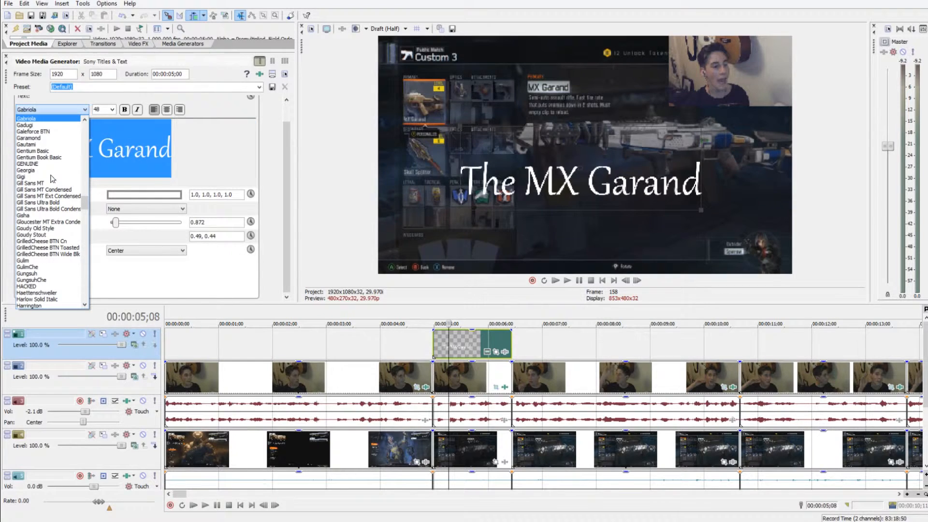
key("k")
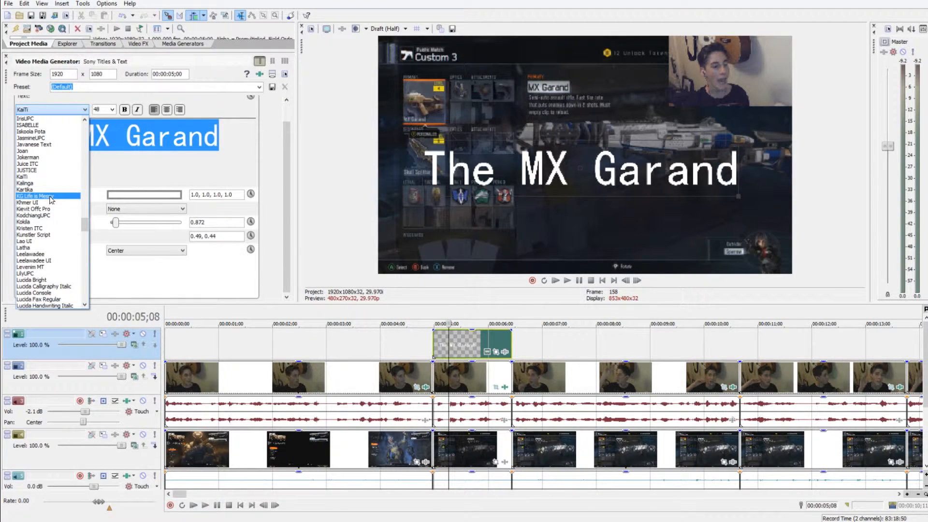
key("Down")
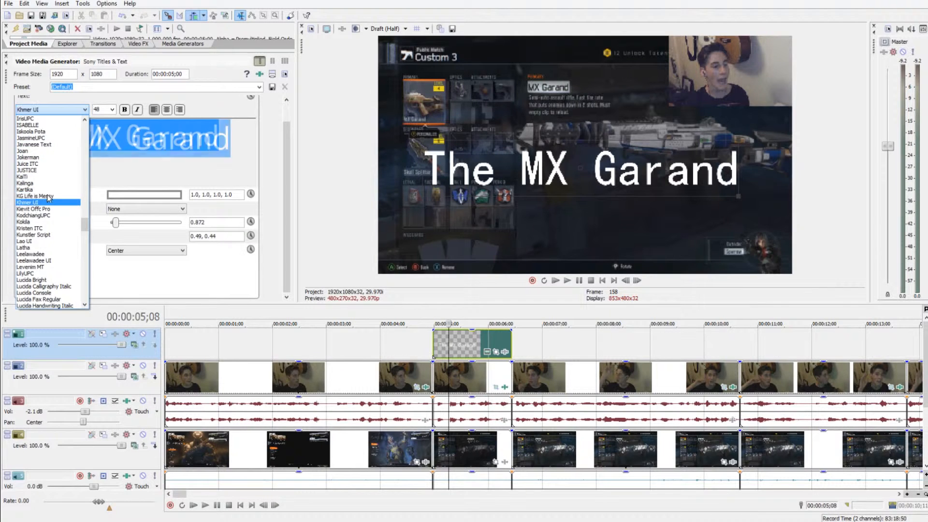
key("Down")
key("Down")
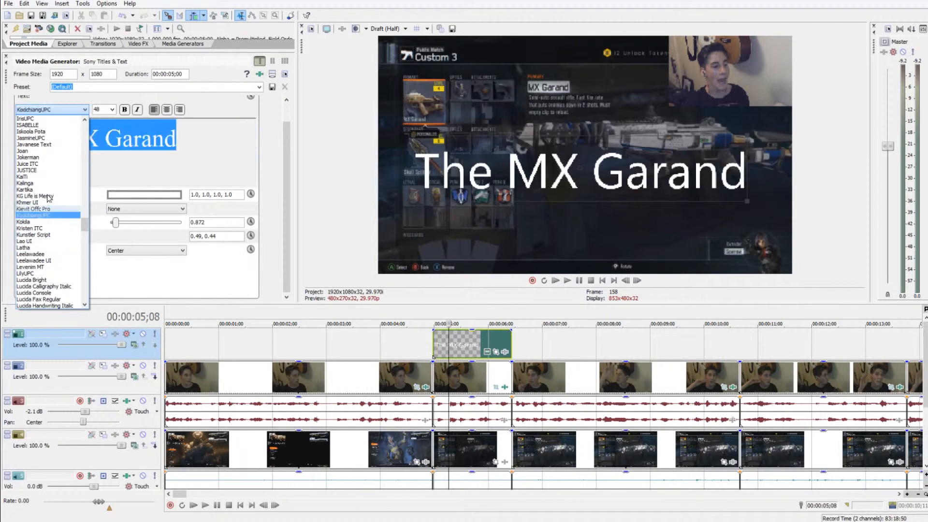
key("Up")
key("Up")
left_click(48, 196)
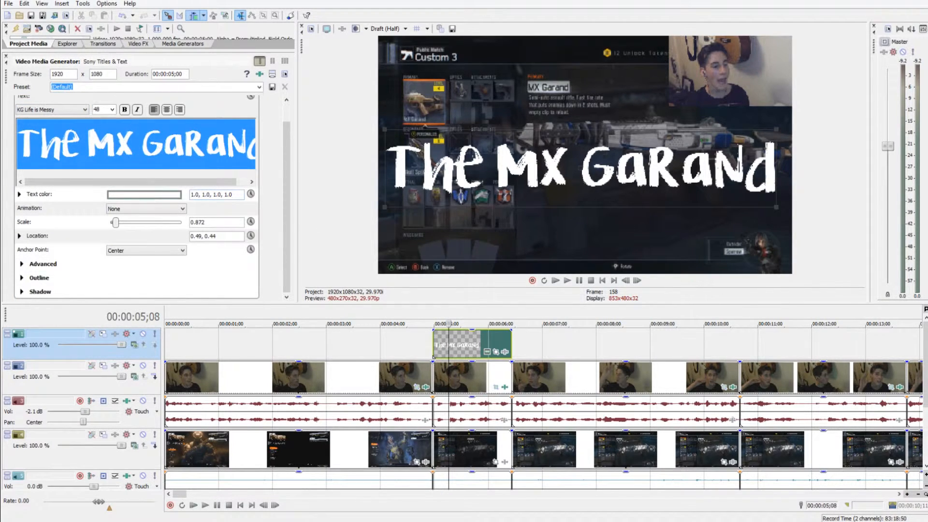
Step: Look through the font size and preset choices and try italic on the title text
left_click(113, 109)
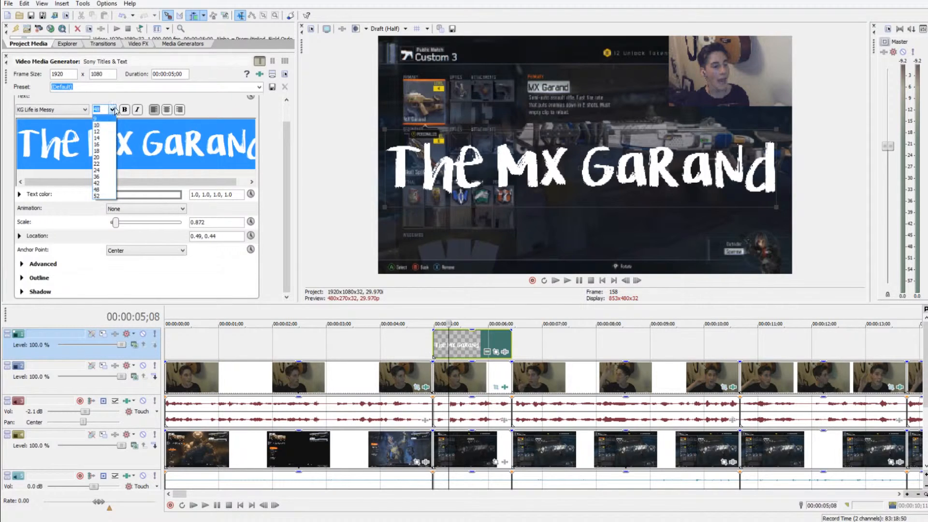
left_click(113, 110)
left_click(259, 87)
left_click(259, 87)
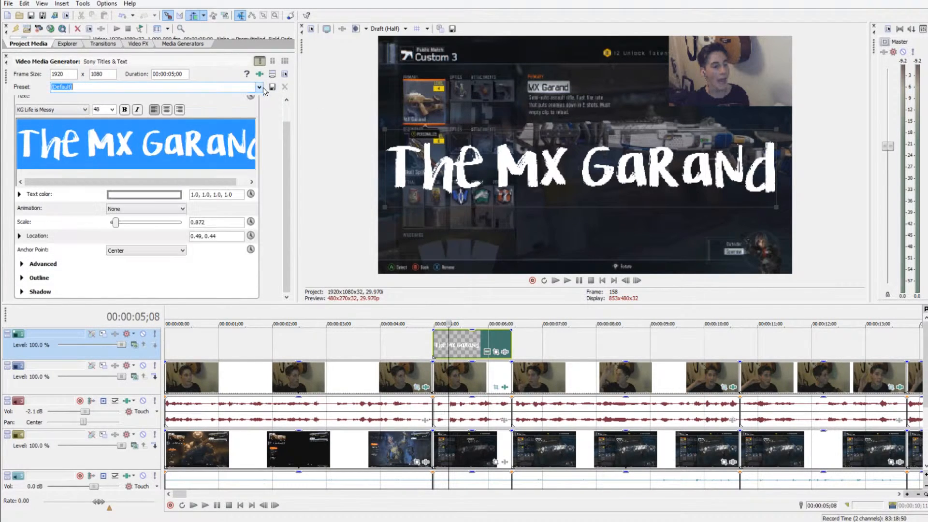
left_click(114, 109)
left_click(114, 109)
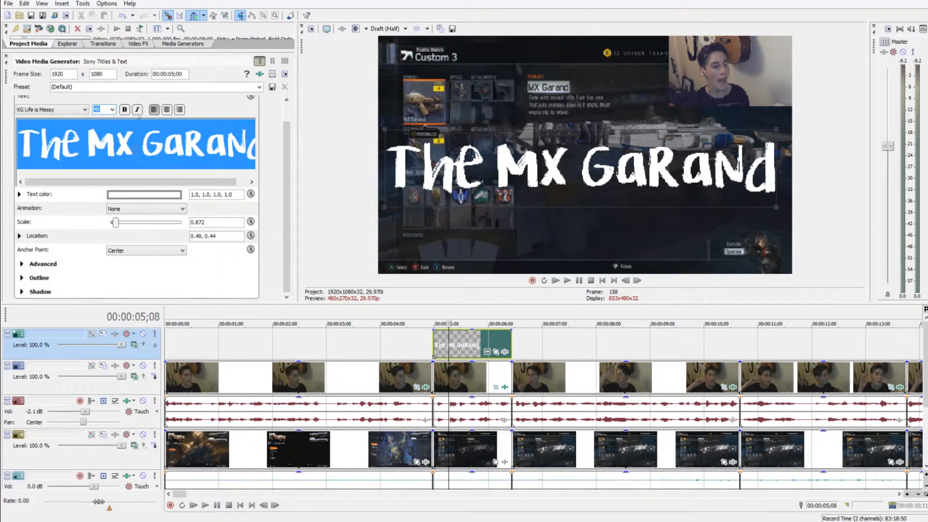
left_click(138, 110)
left_click(138, 110)
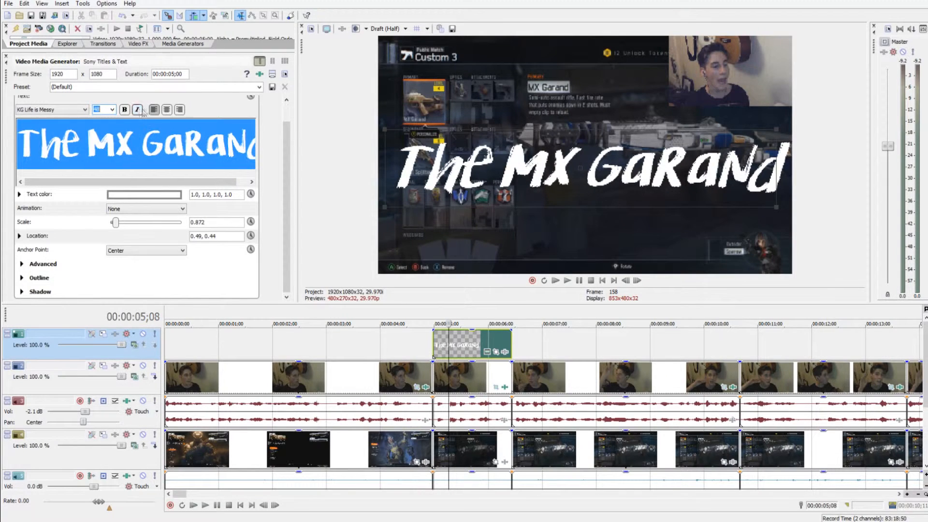
Step: Centre-align the title text and set its colour to purple, about 0.71, 0.04, 0.92
left_click(166, 109)
left_click(140, 194)
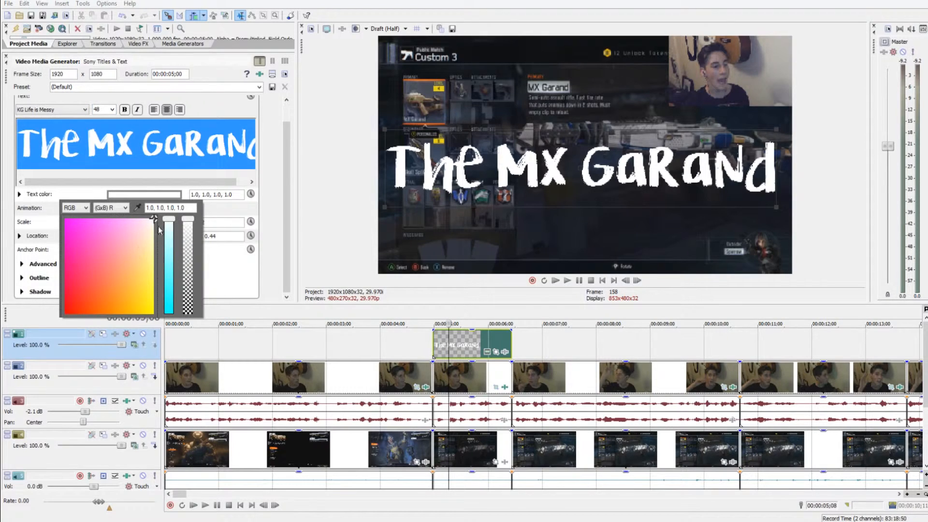
left_click_drag(170, 223, 168, 246)
left_click(74, 295)
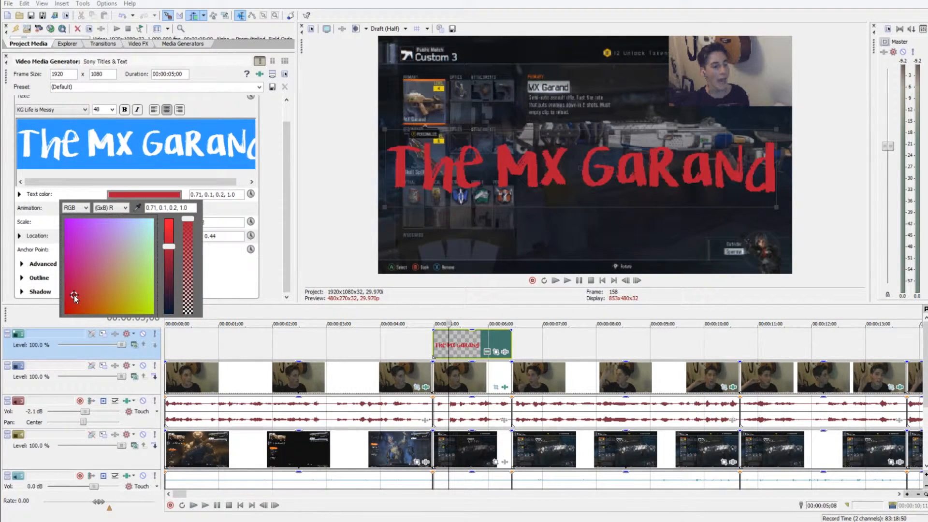
left_click(69, 226)
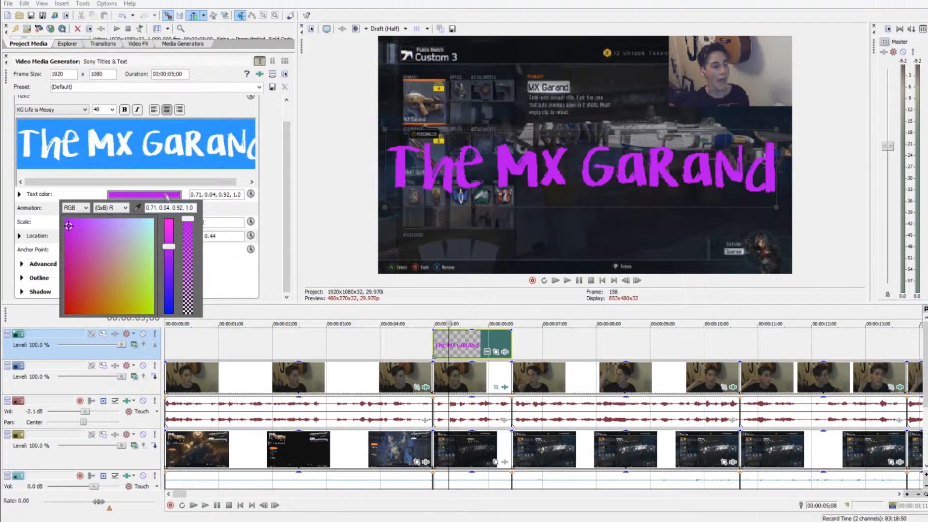
Step: Try the Action Flip animation on the title and play it back from just before the title begins
left_click(120, 211)
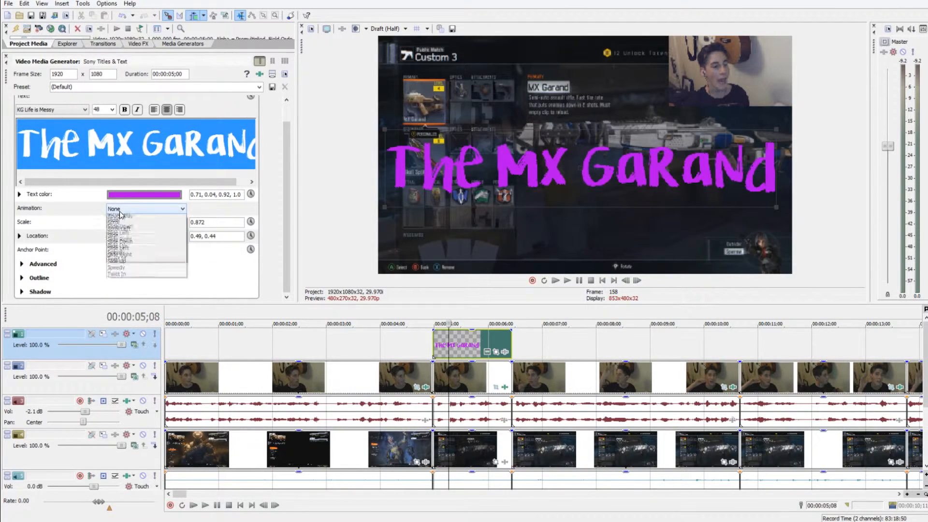
left_click(124, 225)
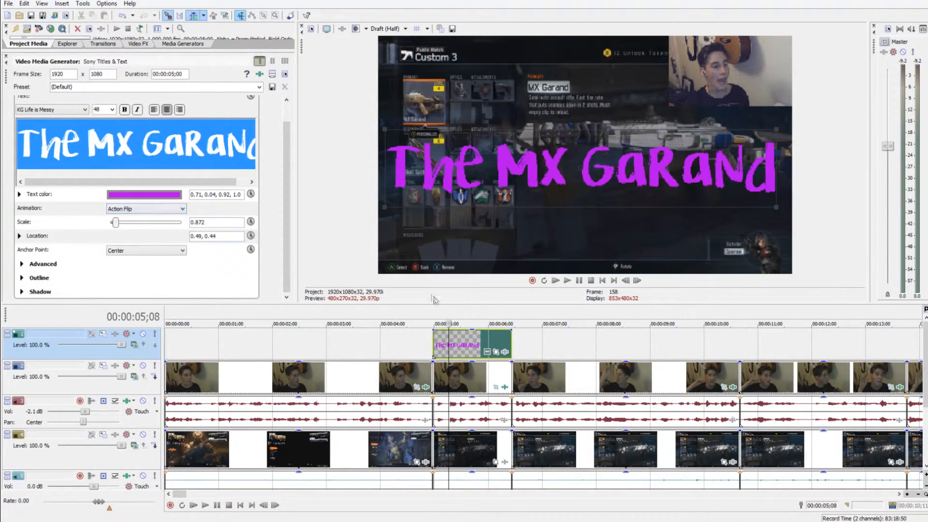
left_click(424, 314)
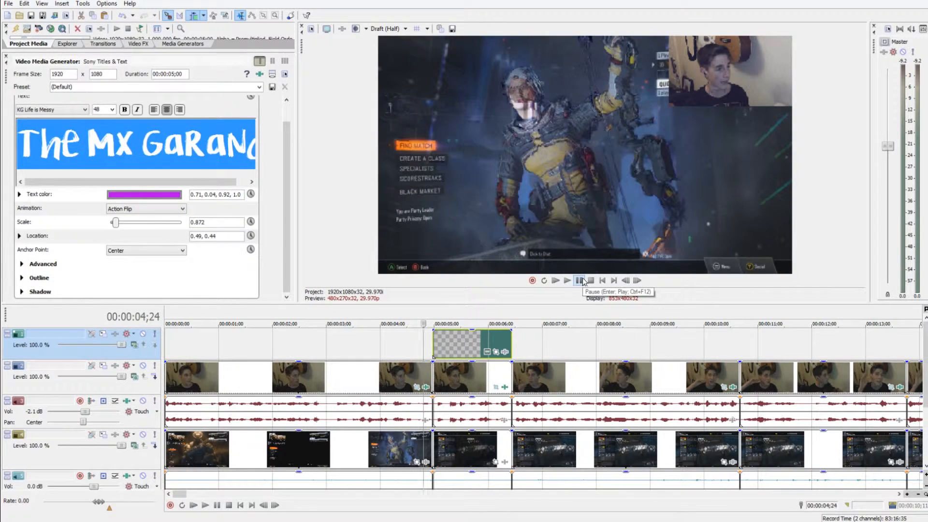
left_click(582, 280)
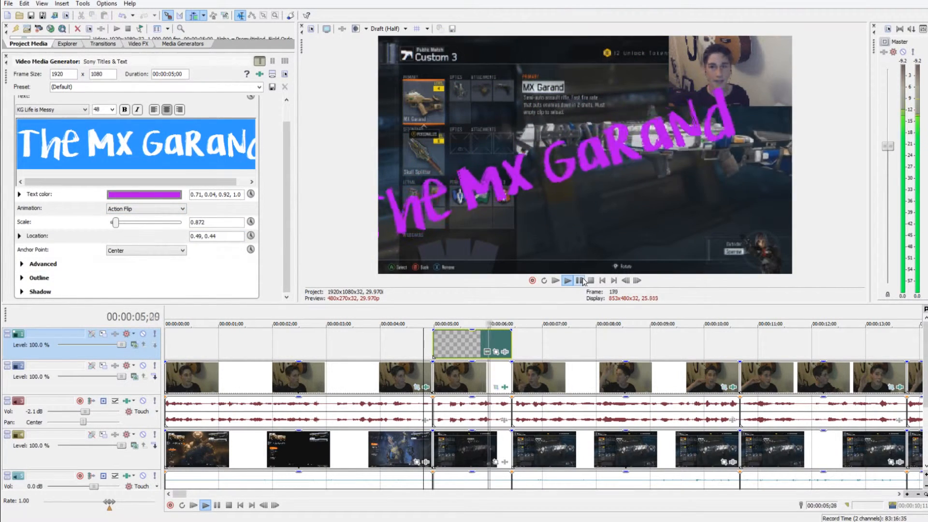
left_click(583, 280)
Step: Set the title's animation to Popup and play it back from just before the title begins
left_click(122, 210)
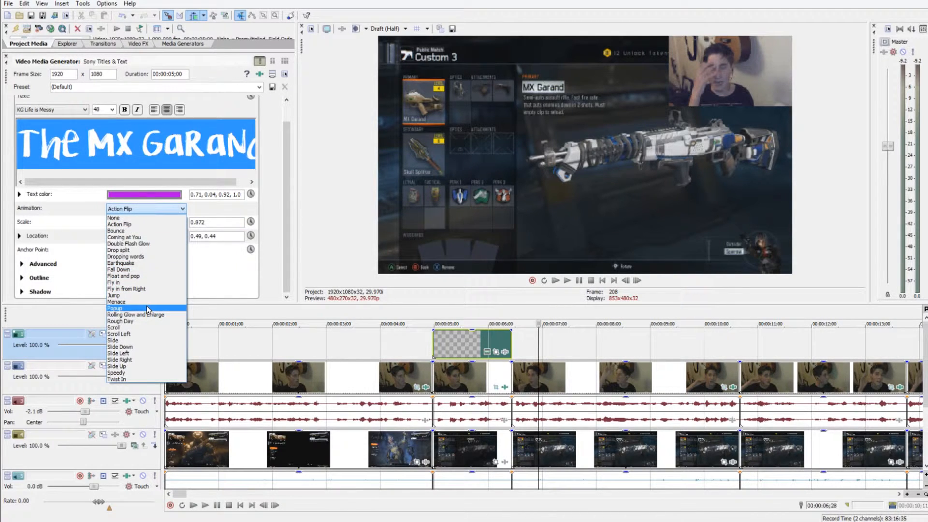
left_click(144, 308)
left_click(428, 313)
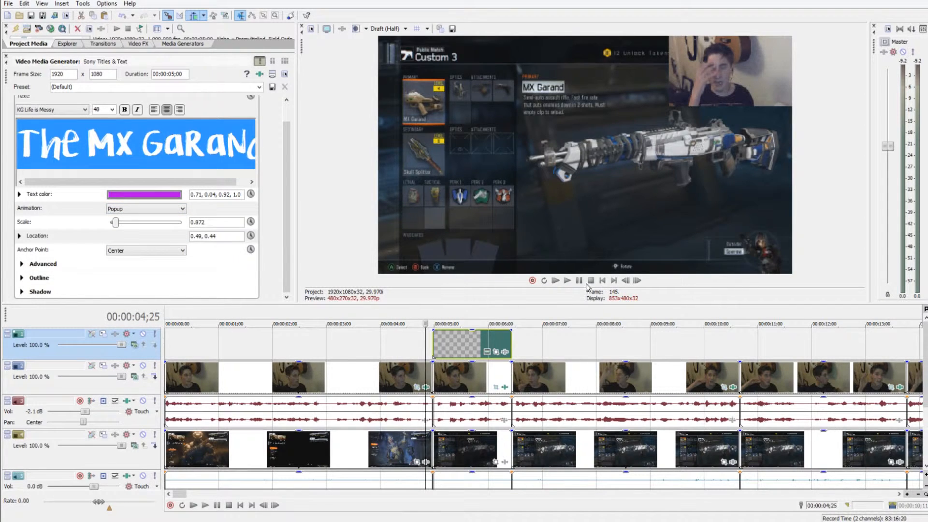
key("space")
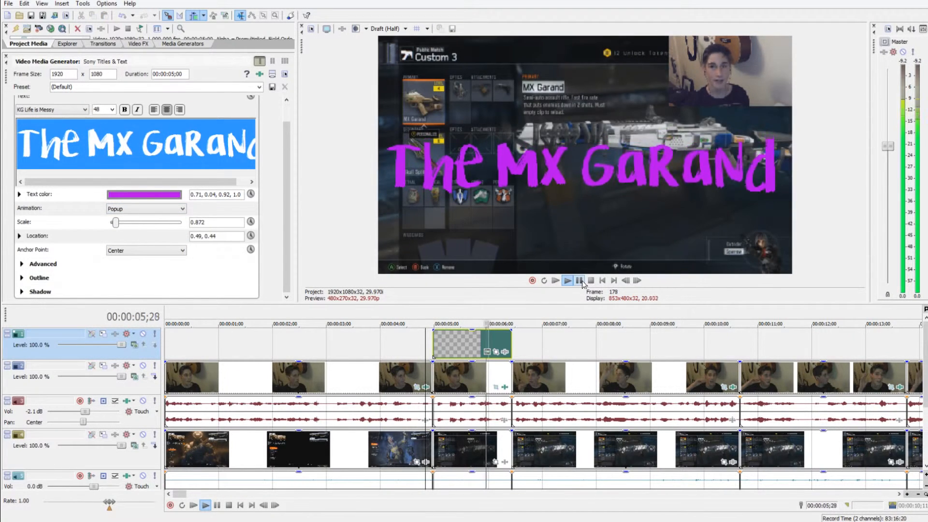
left_click(580, 282)
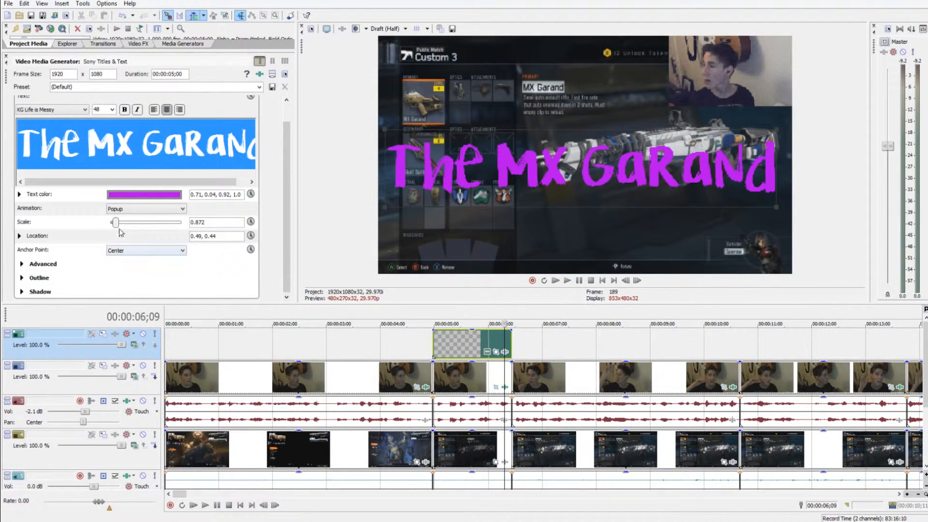
Step: Try different title scales, settle on about 0.873, and look at the anchor point choices while keeping Center
mouse_move(115, 222)
left_mouse_down()
mouse_move(138, 223)
mouse_move(117, 228)
left_mouse_up()
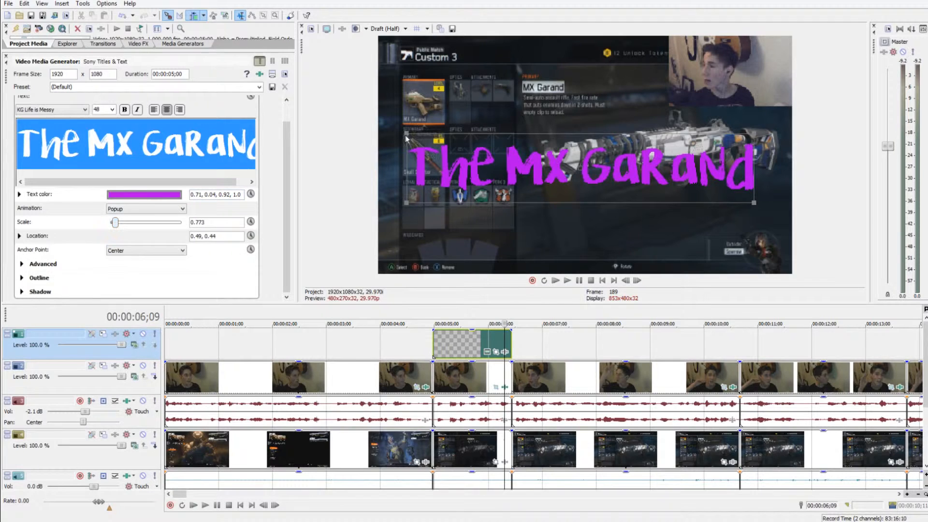
left_click_drag(115, 223, 115, 223)
left_click(150, 251)
left_click(149, 251)
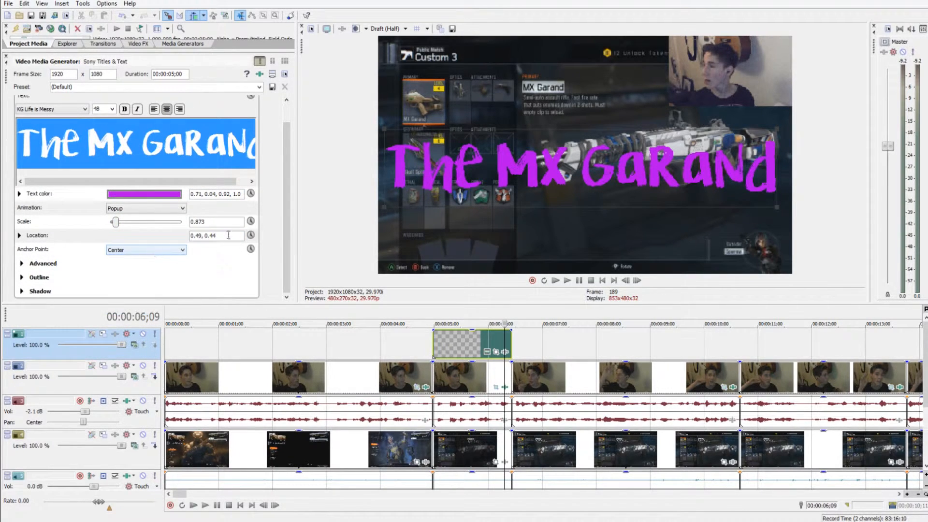
Step: Try an opaque black background behind the title and bring its opacity down to about 0.02
left_click(22, 264)
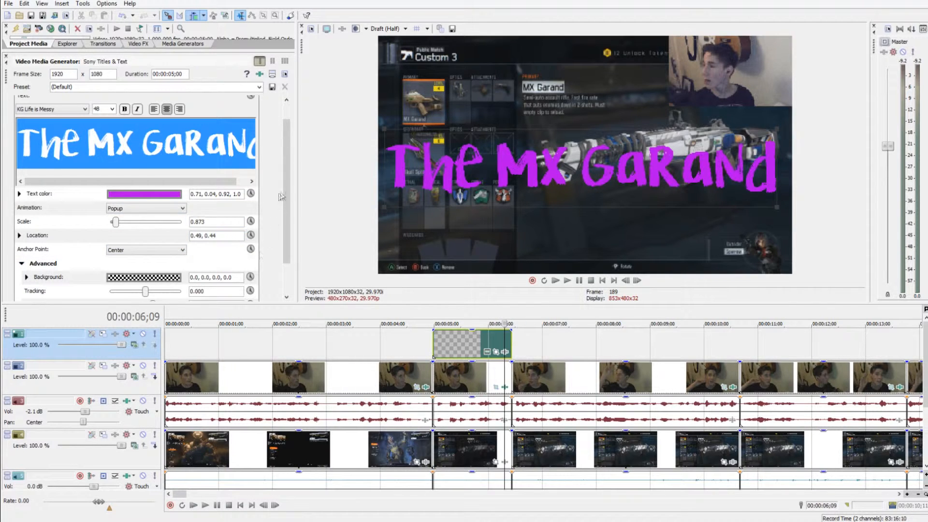
scroll(218, 222, "down", 2)
left_click(141, 237)
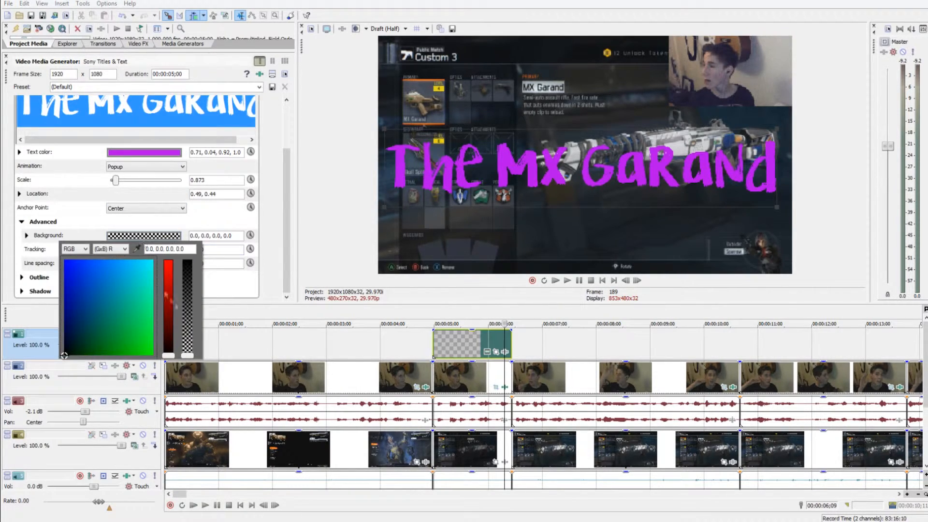
left_click_drag(187, 355, 197, 240)
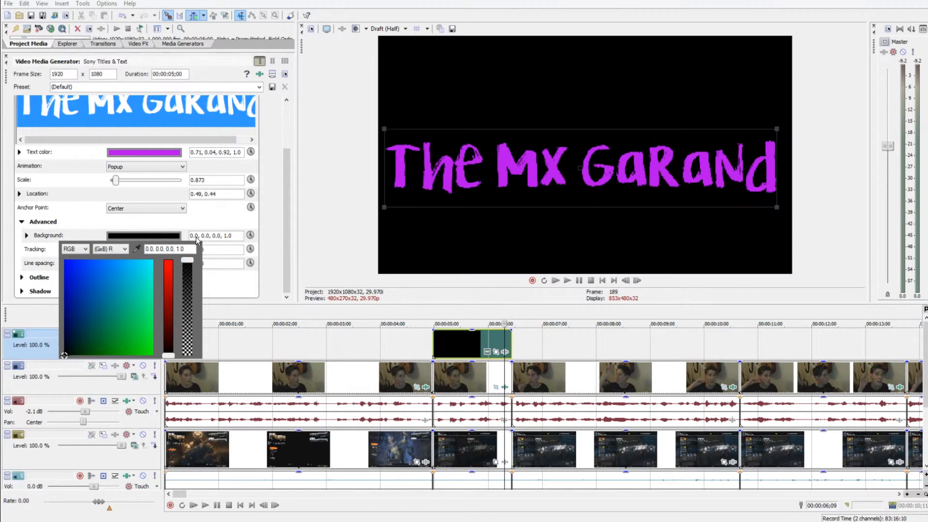
left_click_drag(190, 310, 189, 354)
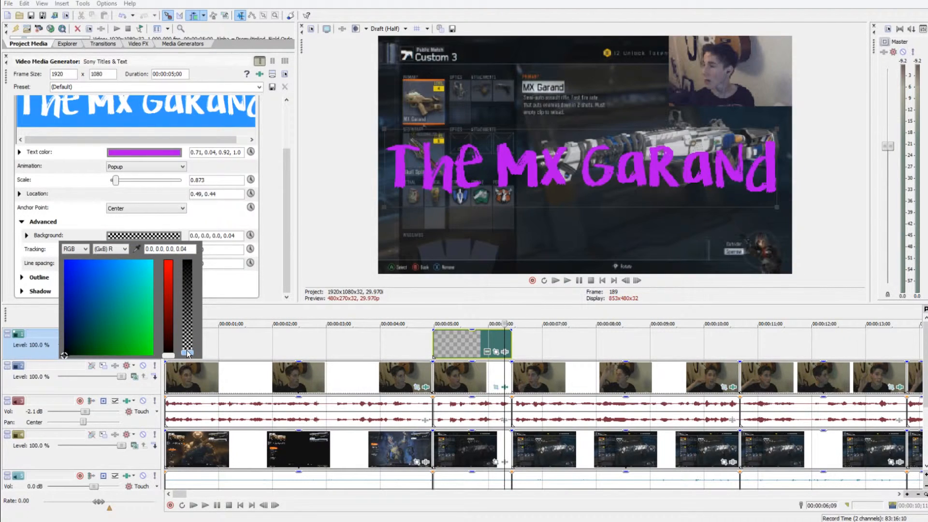
left_click(289, 226)
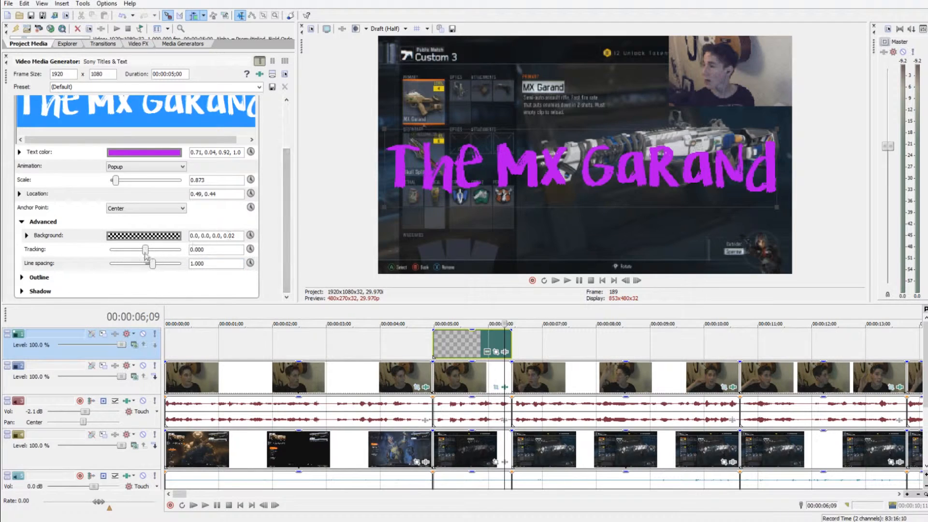
Step: Set the title's tracking to about 0.034 and line spacing to about 0.578, and try out the outline width, returning it to 0
left_click_drag(152, 250, 166, 265)
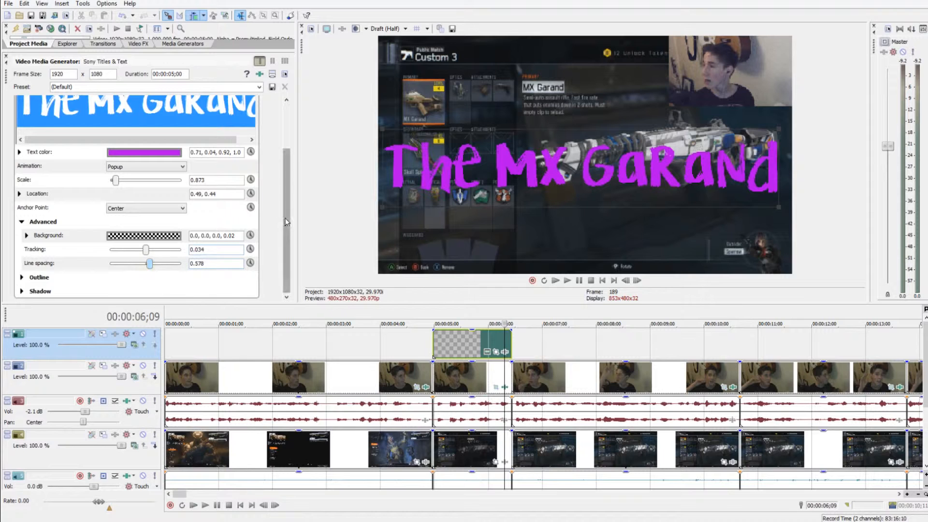
left_click(21, 278)
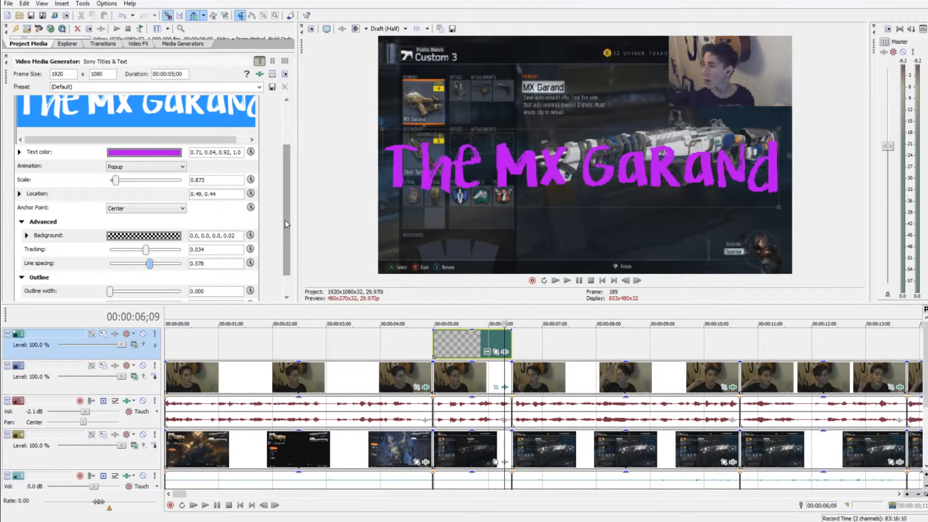
scroll(279, 276, "down", 1)
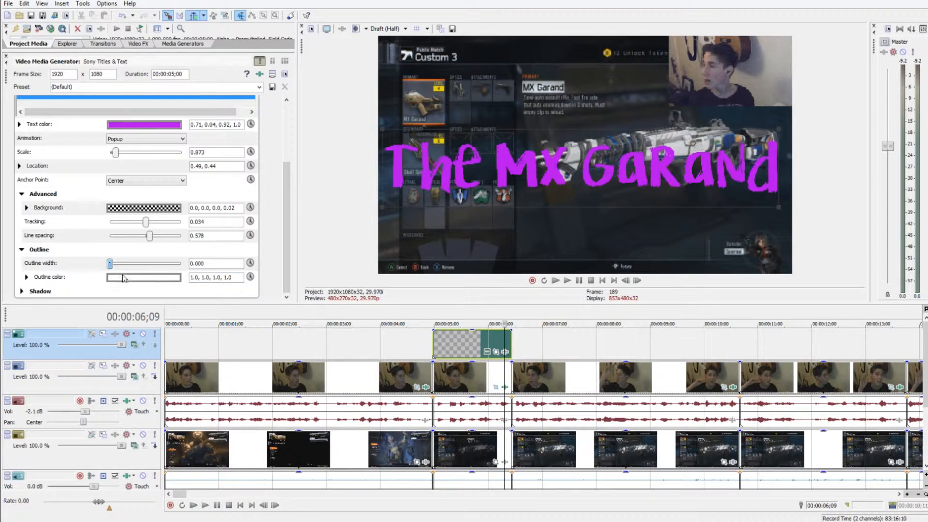
left_click_drag(138, 267, 105, 270)
Step: Enable the title's shadow and set the shadow colour to blue, about 0.0, 0.02, 1.0
left_click(22, 291)
left_click_drag(286, 208, 271, 248)
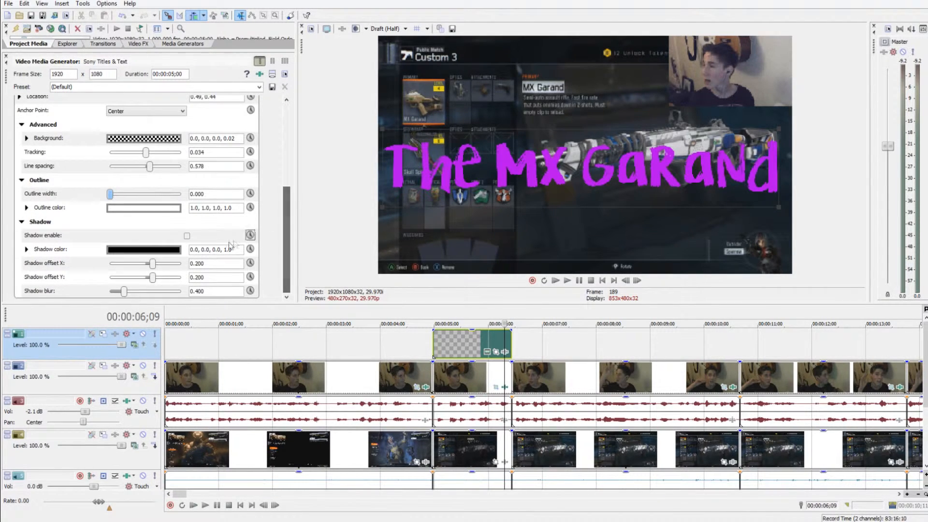
left_click(156, 250)
left_click(215, 236)
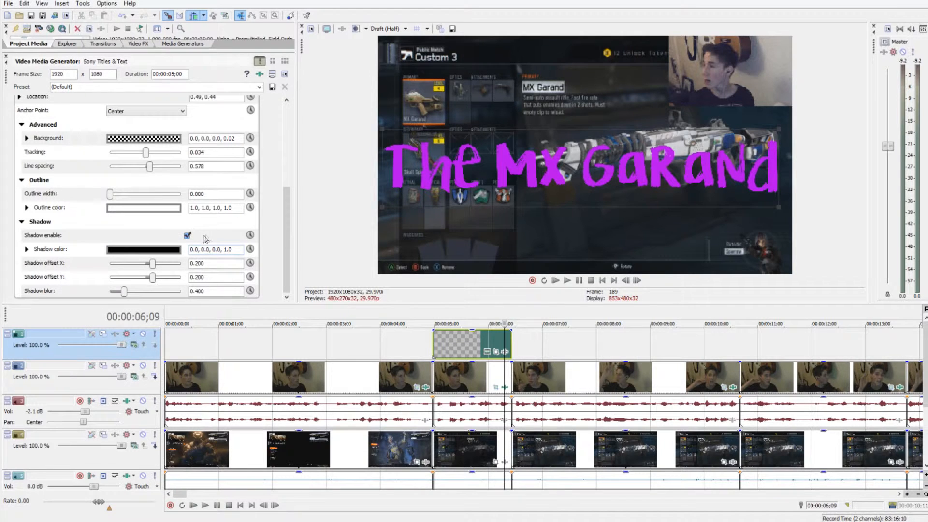
left_click(187, 236)
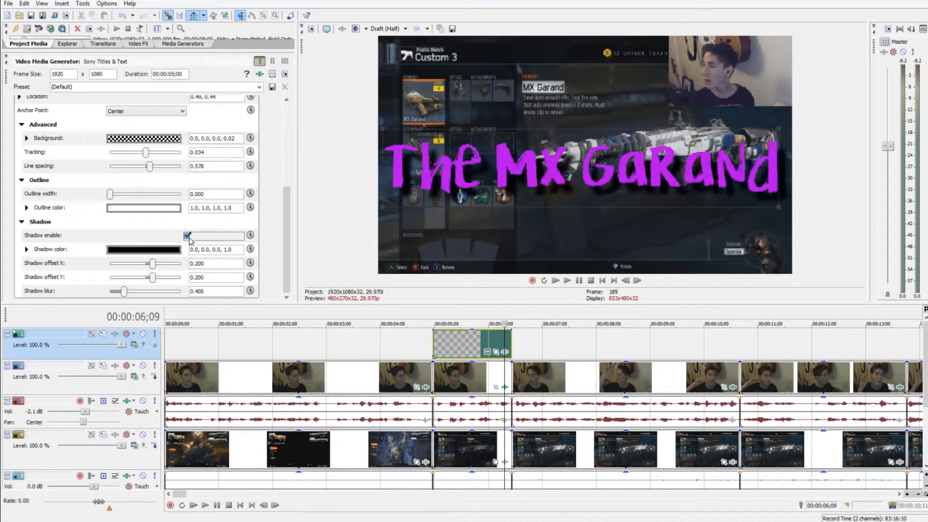
left_click(139, 249)
left_click(67, 276)
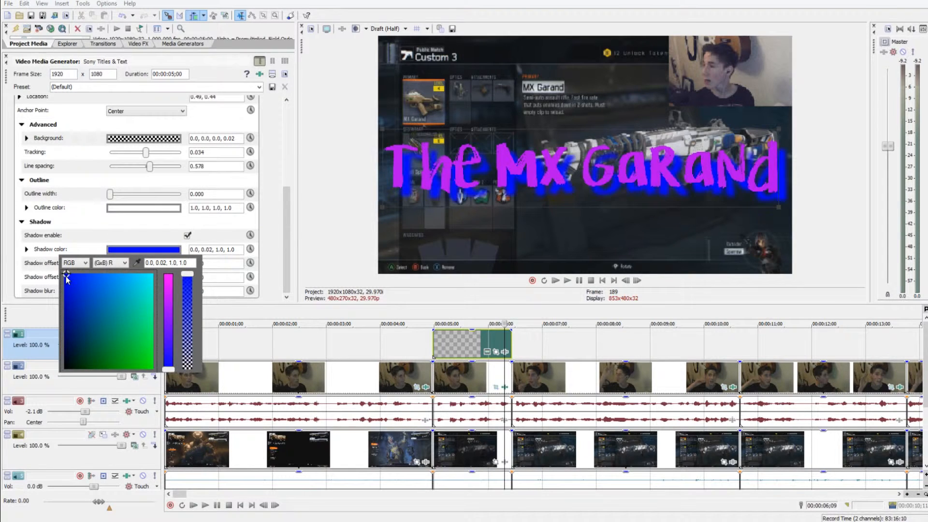
left_click(182, 246)
Step: Set the shadow offset to about 0.020 in X and -0.020 in Y, with a shadow blur of 2.000
left_click_drag(154, 264, 122, 274)
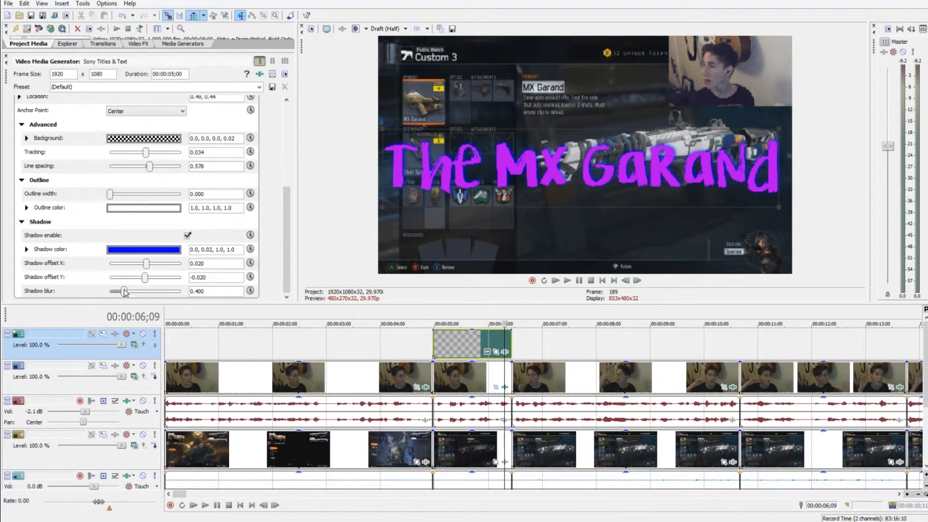
left_click_drag(246, 295, 253, 295)
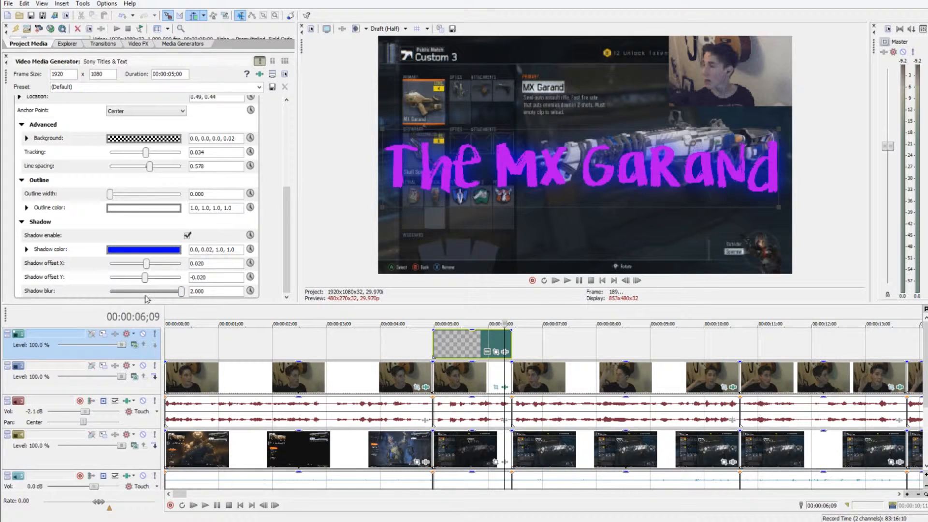
left_click_drag(103, 301, 148, 296)
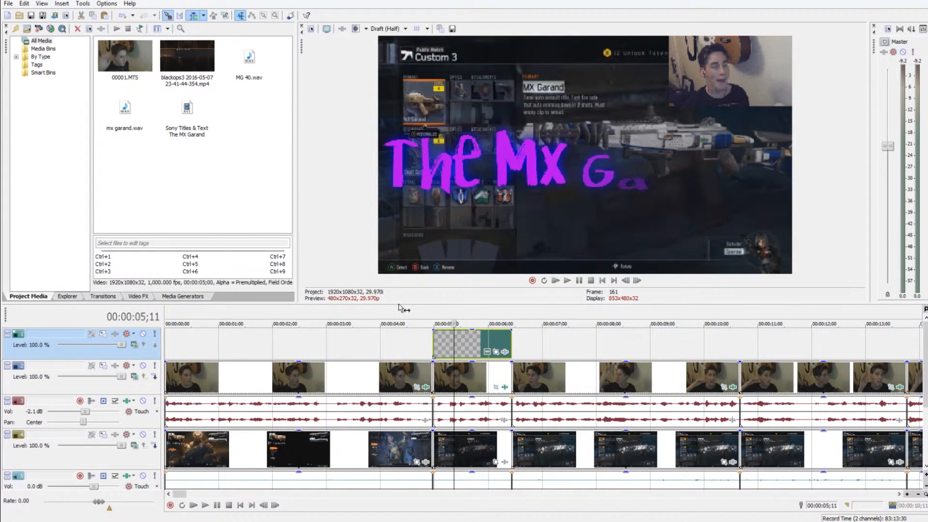
Step: Preview the finished title by playing it and stepping through its Popup animation frame by frame
left_click(567, 281)
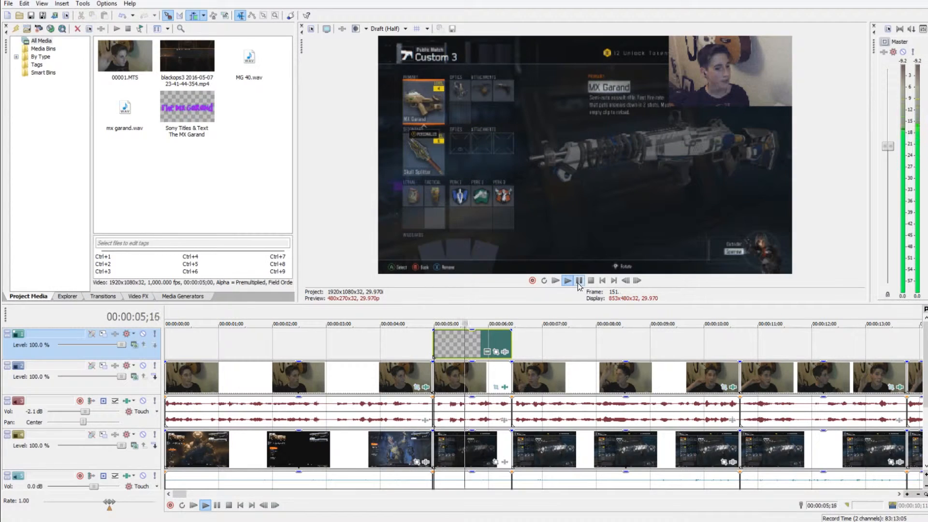
left_click(578, 283)
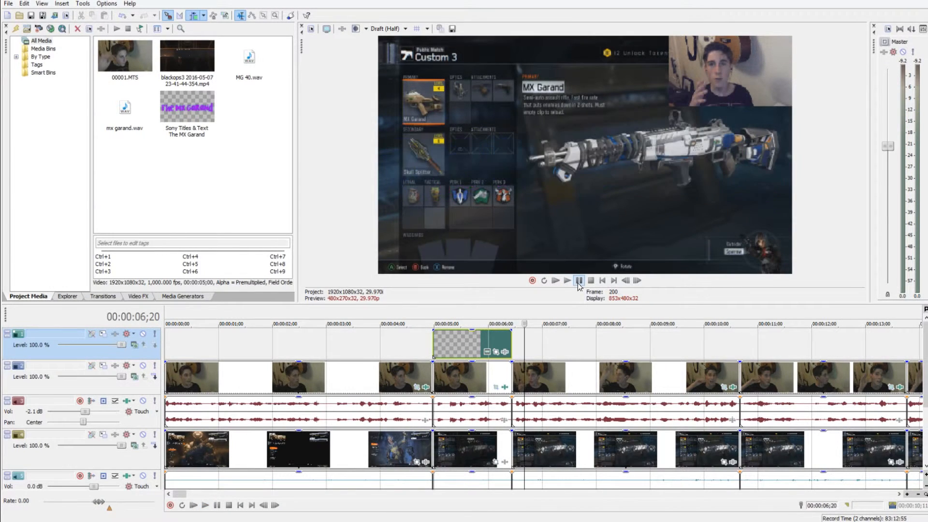
left_click(434, 312)
left_click(638, 280)
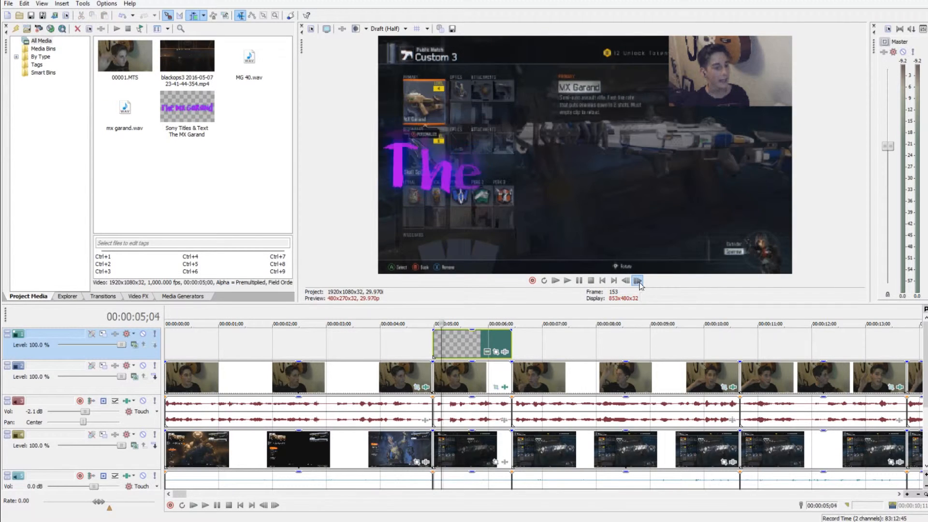
left_click(637, 281)
left_click(637, 280)
left_click(637, 280)
left_click(637, 280)
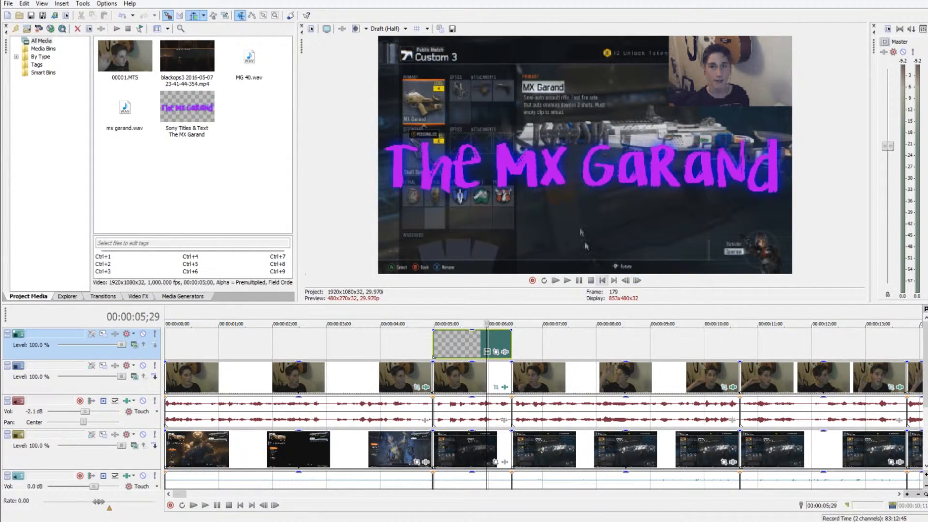
Step: Insert an empty event on the title track at the playhead within the title
left_click(61, 4)
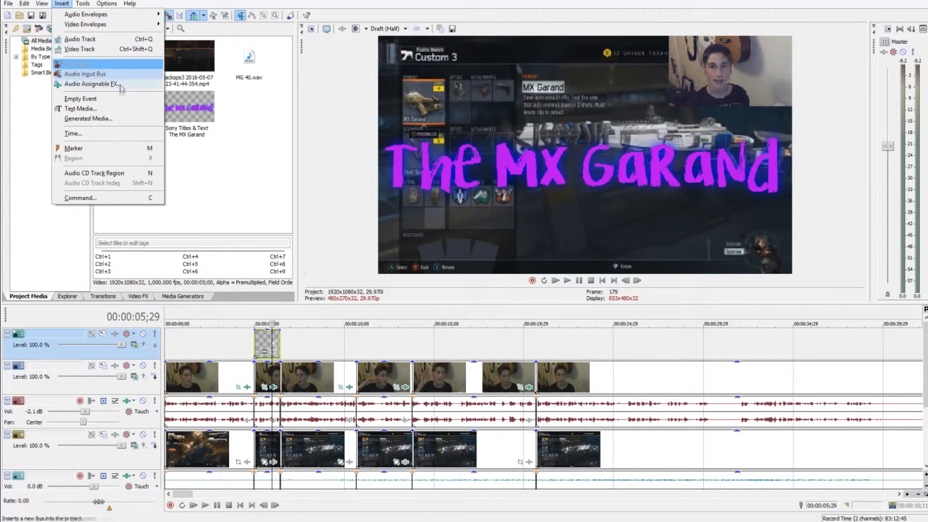
left_click(128, 99)
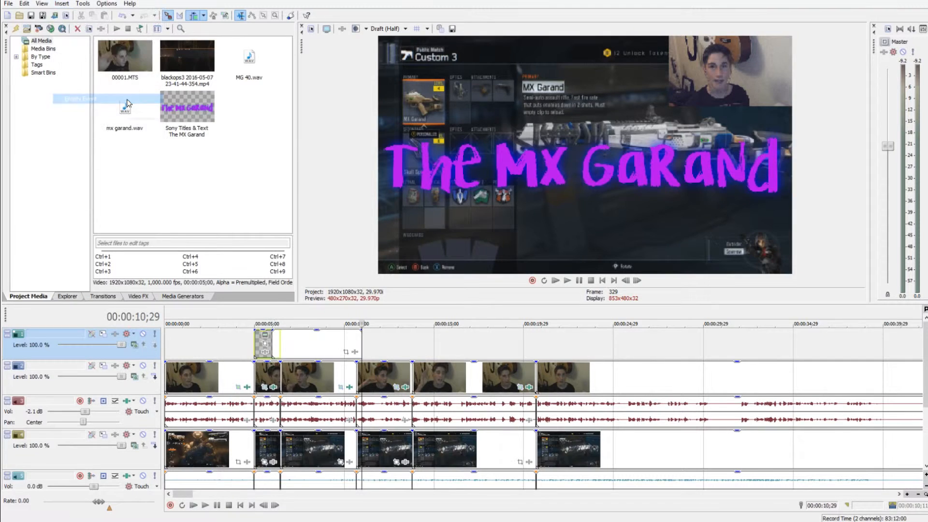
left_click(329, 315)
left_click(290, 309)
Step: Shift the clips following the title about five seconds later on all tracks and place the empty event in the gap on the facecam track
left_click_drag(310, 388, 398, 386)
left_click(293, 345)
left_click_drag(294, 347, 300, 379)
left_click(311, 316)
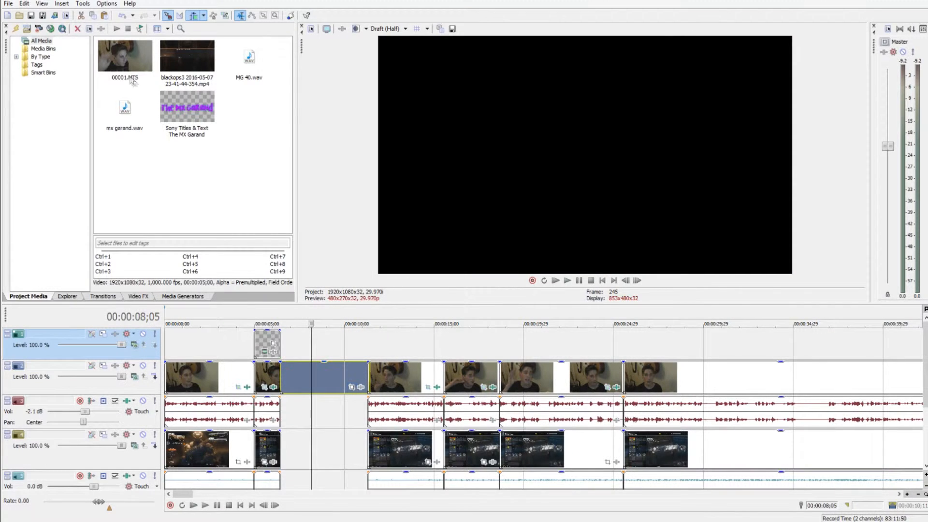
Step: Turn off timeline snapping
left_click(62, 3)
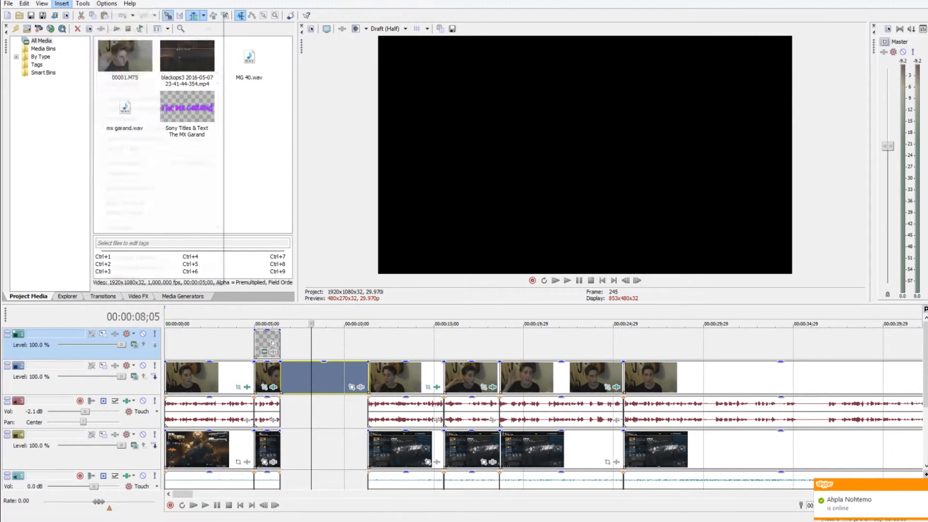
mouse_move(83, 4)
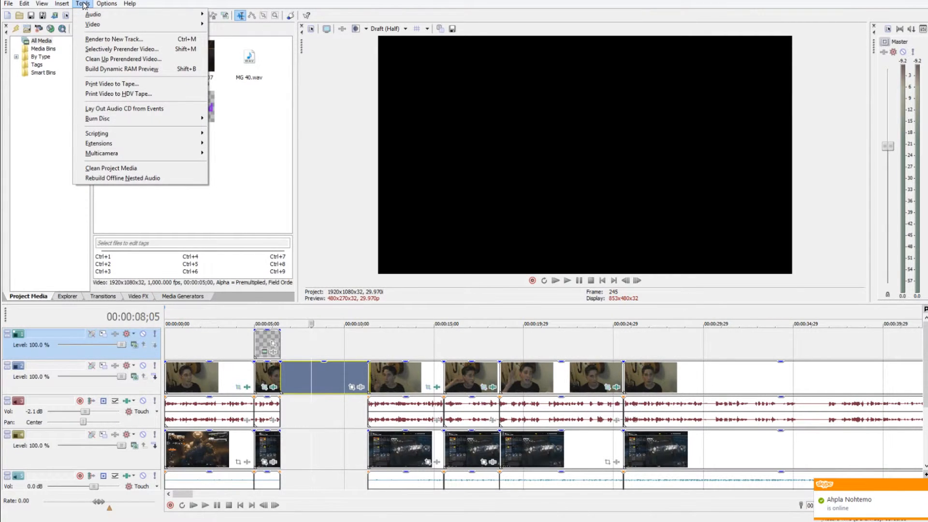
mouse_move(99, 27)
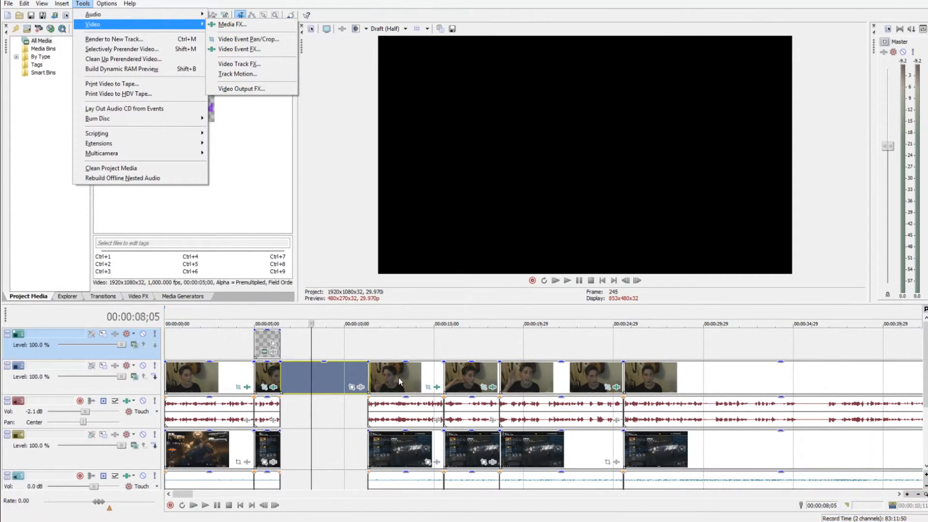
mouse_move(114, 5)
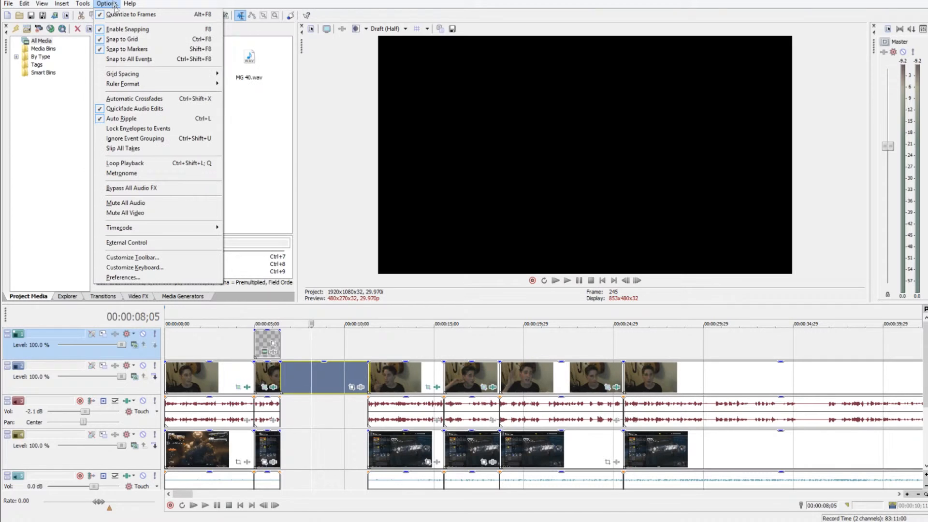
left_click(127, 31)
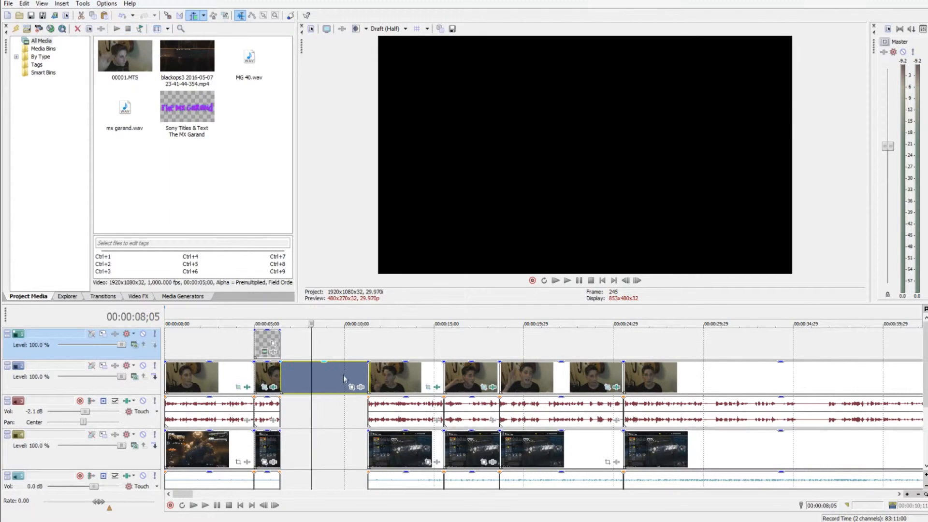
Step: Delete the empty event following the title and move the subsequent clips back to close the gap on all tracks
left_click(335, 372)
key("Delete")
mouse_move(301, 372)
left_mouse_down()
mouse_move(314, 372)
mouse_move(294, 378)
mouse_move(324, 379)
mouse_move(303, 386)
left_mouse_up()
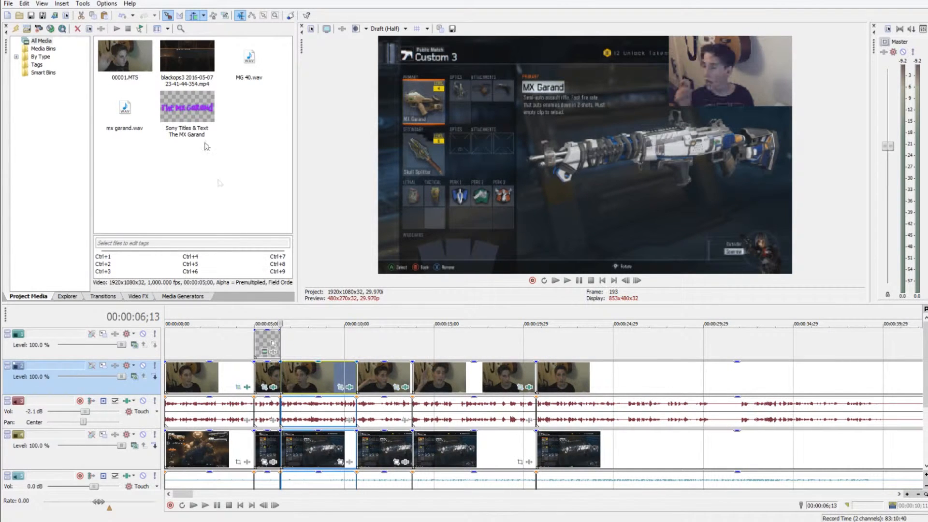
Step: Test shifting the clips after the title with Snap to Grid off, to 00:00:10;04, and with it on, to 00:00:15;00
left_click(106, 4)
left_click(108, 40)
left_click_drag(324, 377, 398, 361)
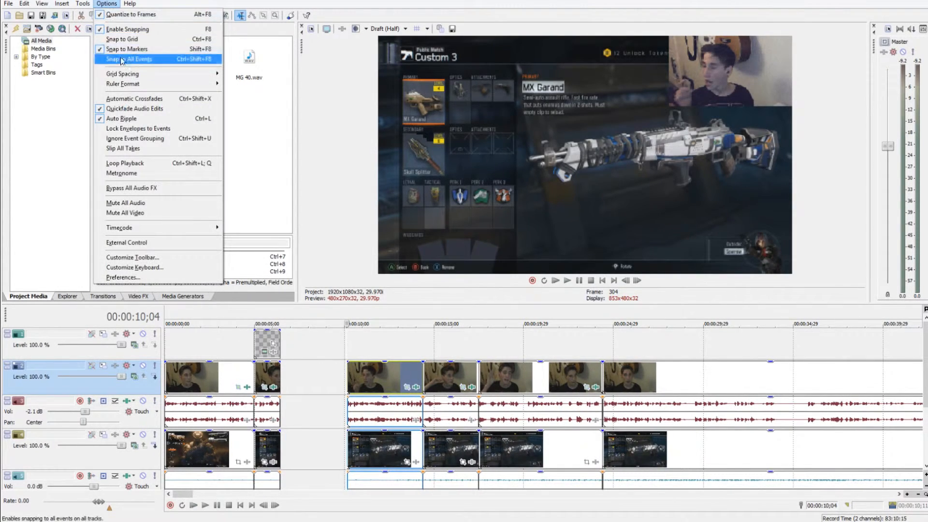
left_click(135, 39)
left_click_drag(357, 378, 445, 377)
Step: Enable Automatic Crossfades and move the shifted clips back to 00:00:06;13, directly against the preceding clip
left_click(107, 3)
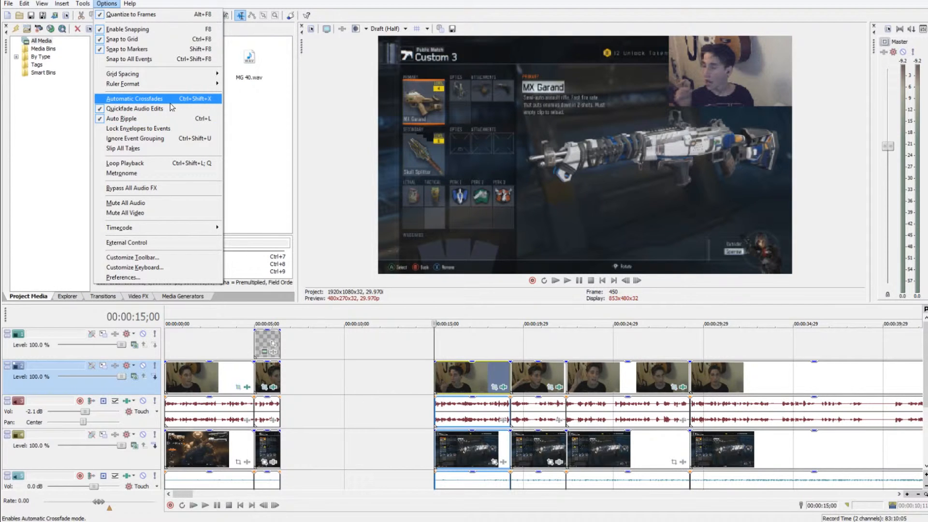
left_click(170, 102)
left_click_drag(480, 387, 324, 382)
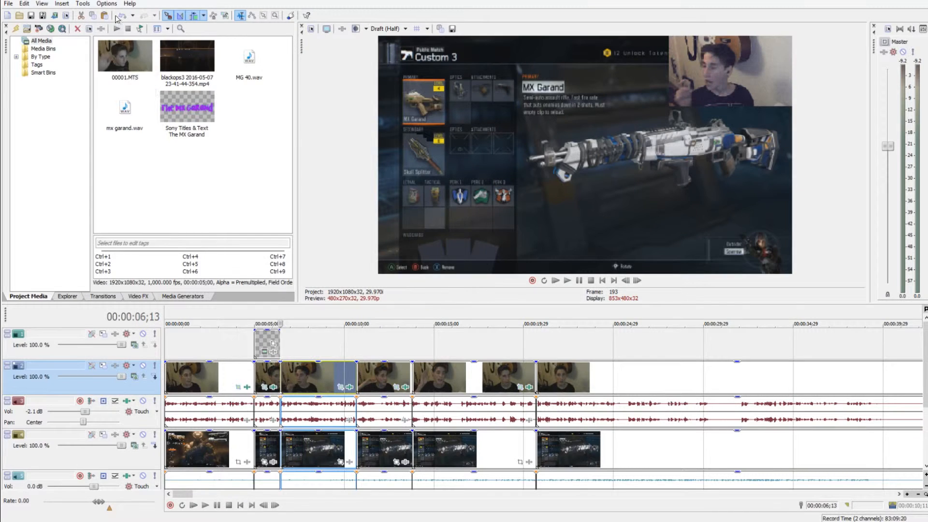
Step: Examine the General preferences and the available help options
left_click(107, 3)
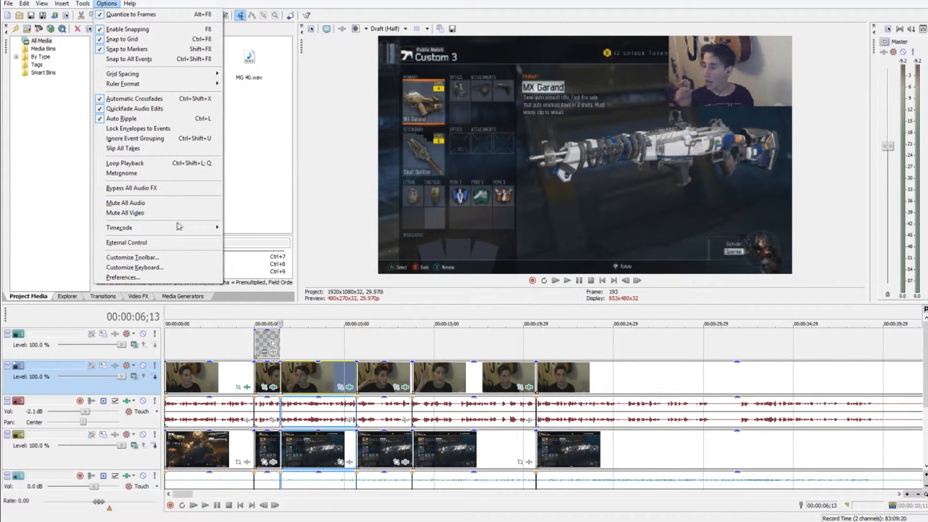
left_click(165, 278)
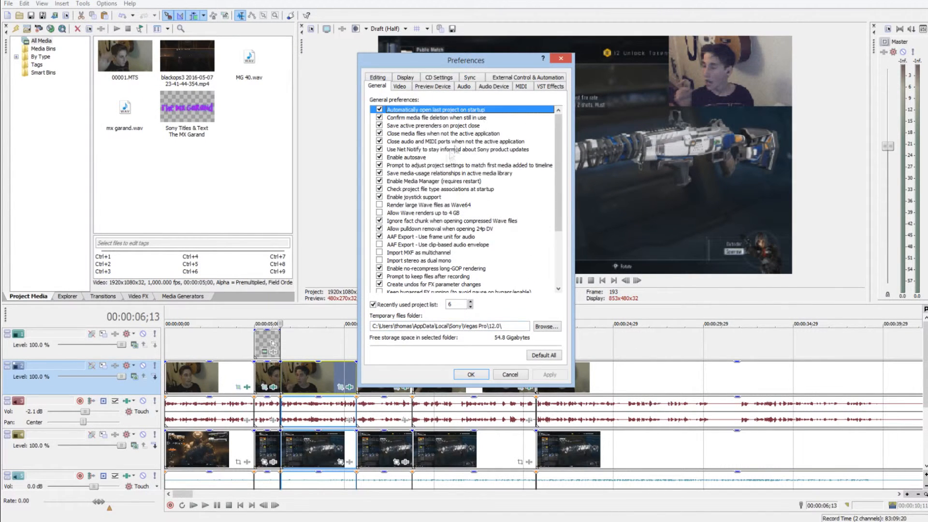
left_click(560, 59)
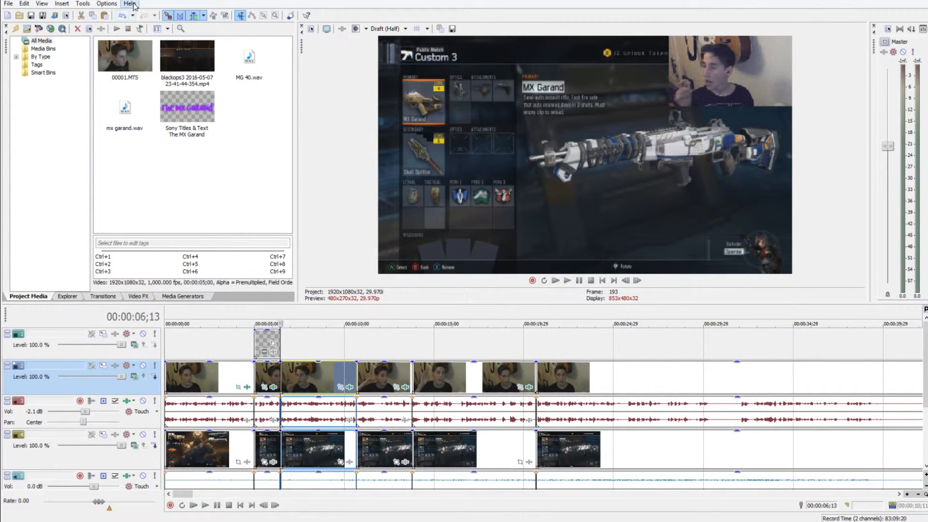
left_click(131, 4)
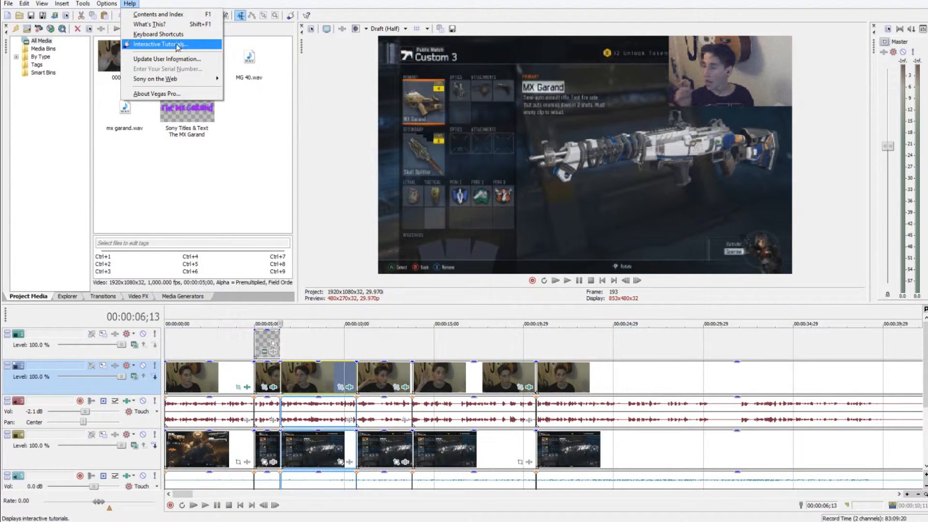
Step: Load the Default Layout, close the Trimmer window and widen the video preview area
mouse_move(44, 4)
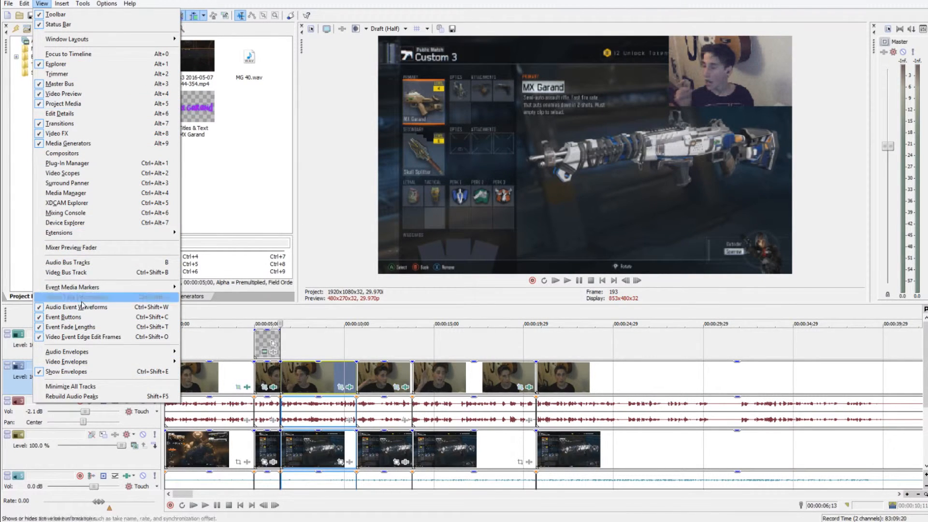
mouse_move(82, 43)
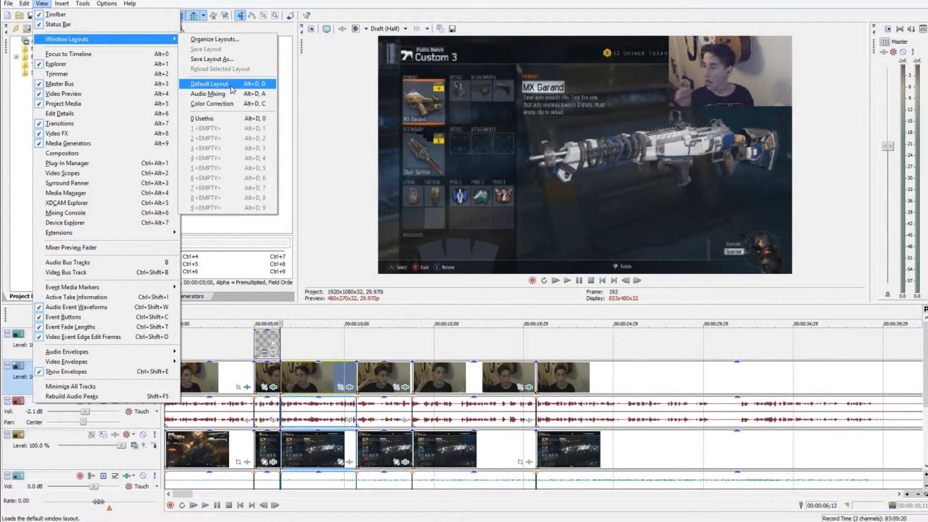
left_click(231, 87)
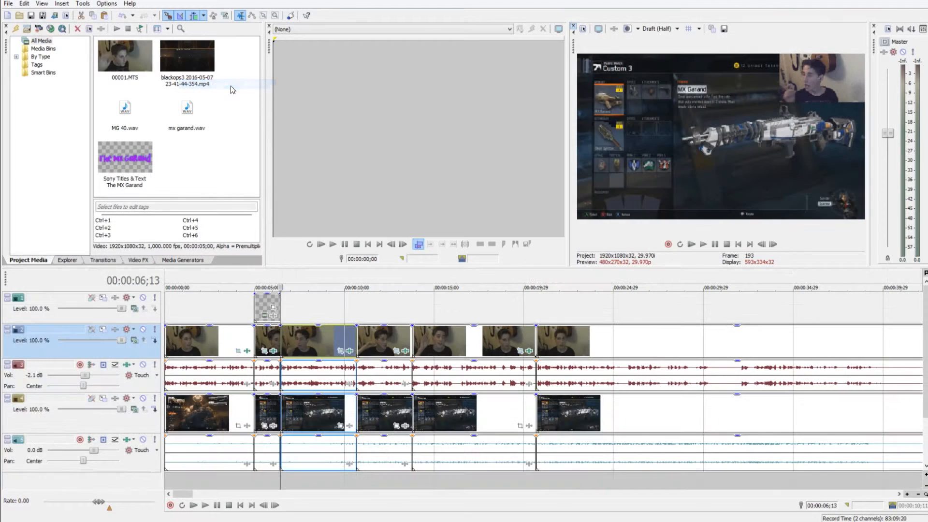
left_click(269, 32)
left_click_drag(567, 152, 410, 148)
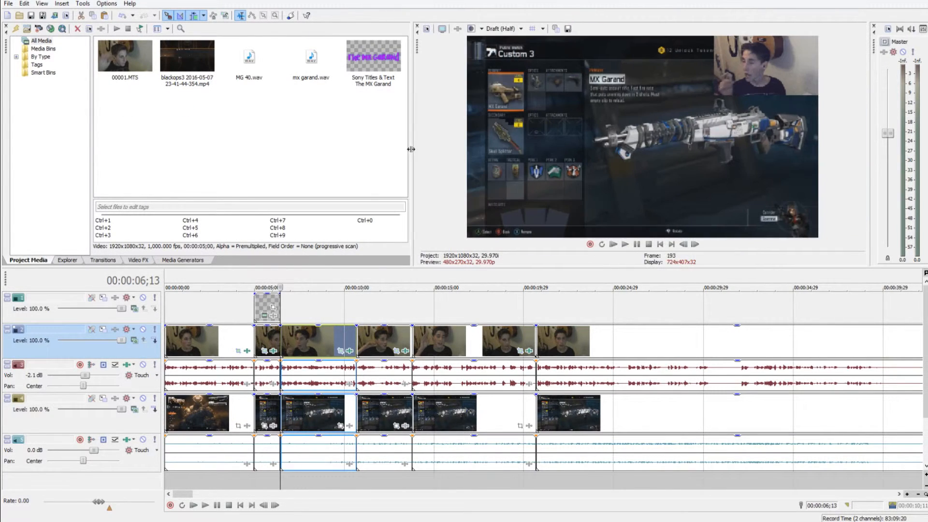
Step: Test the master volume at 11.9 dB and -25.0 dB with playback, and set it to -1.0 dB
left_click_drag(888, 133, 888, 71)
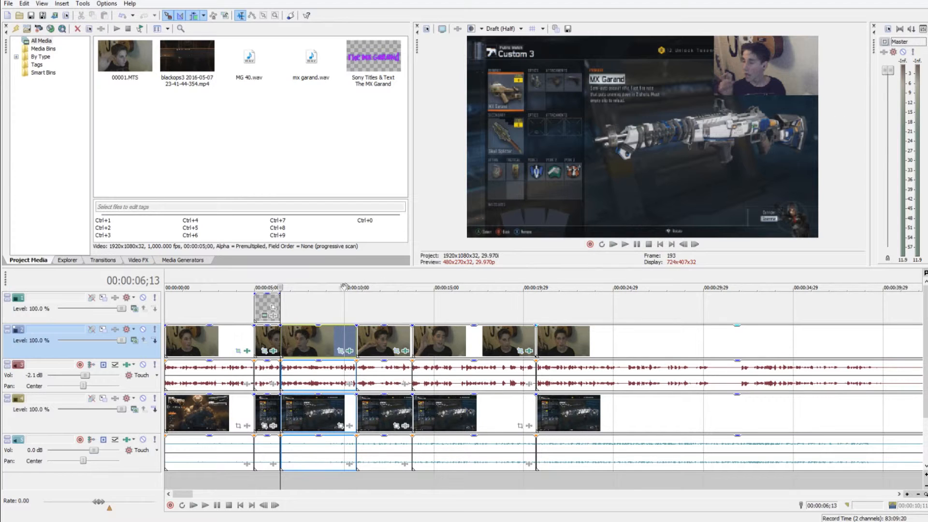
left_click(625, 244)
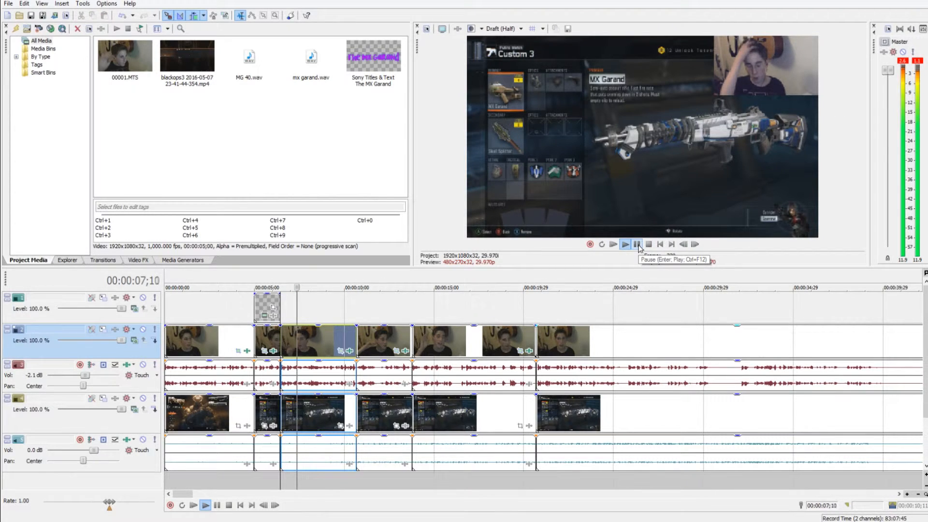
left_click_drag(893, 70, 894, 199)
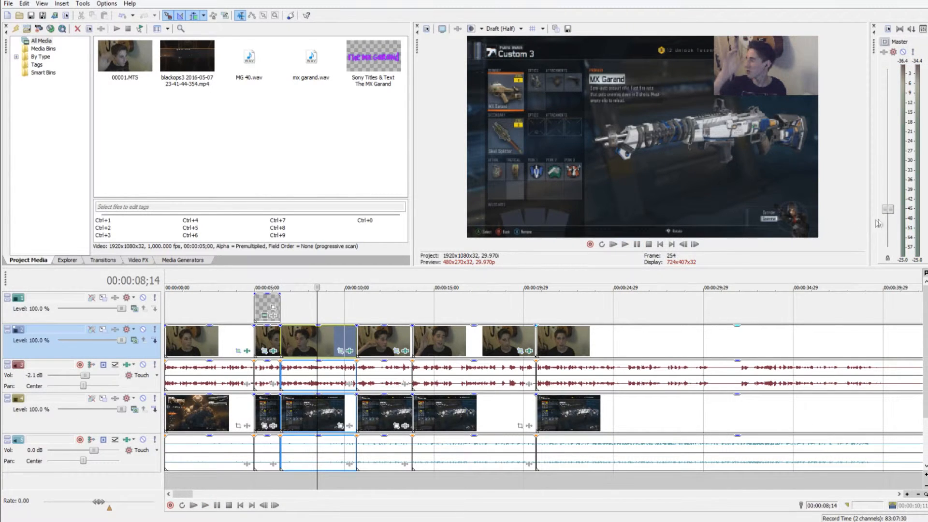
left_click_drag(891, 209, 897, 159)
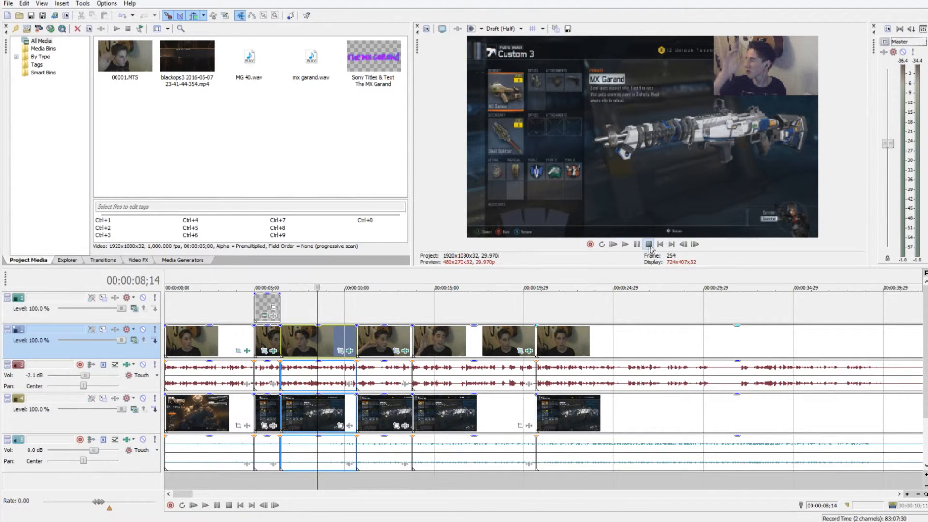
left_click(625, 244)
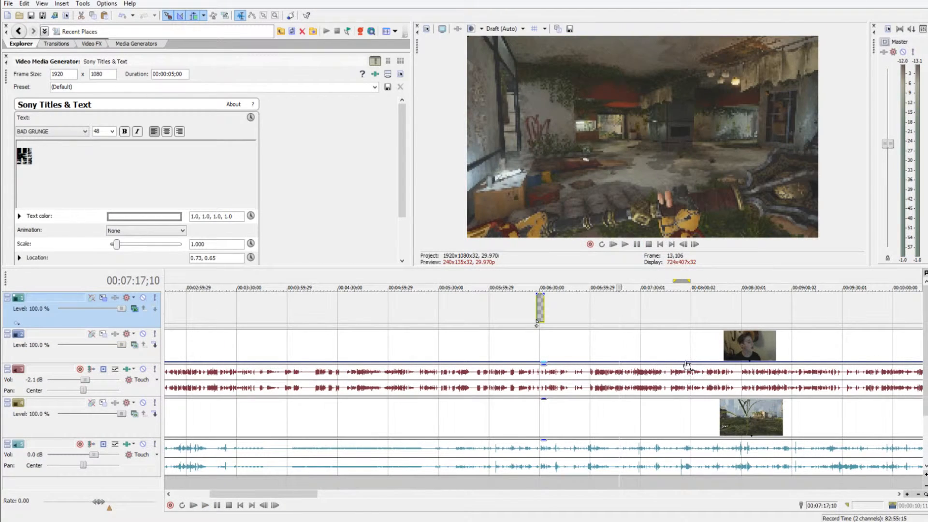
Step: Set the facecam clip's Pan/Crop to the (Default) preset at 00:08:03;06 so the facecam fills the frame
left_click_drag(687, 363, 696, 302)
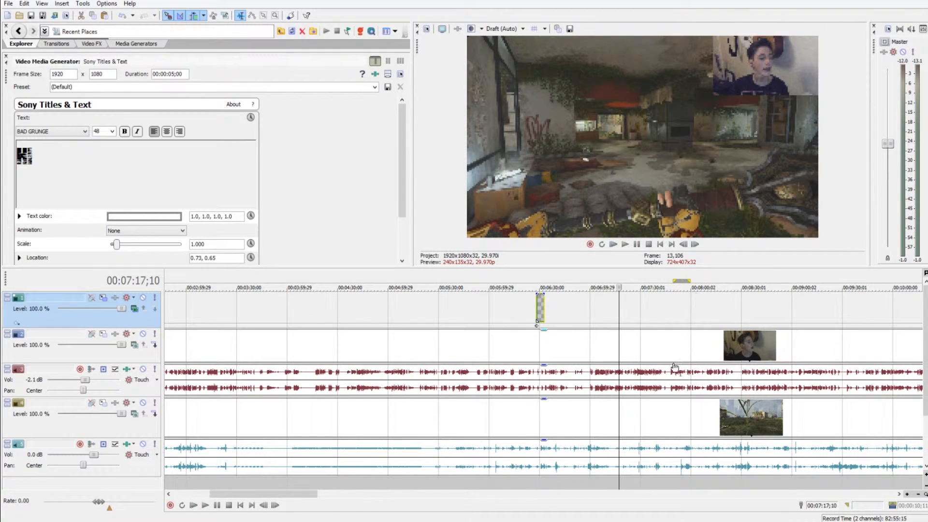
left_click(699, 349)
right_click(704, 346)
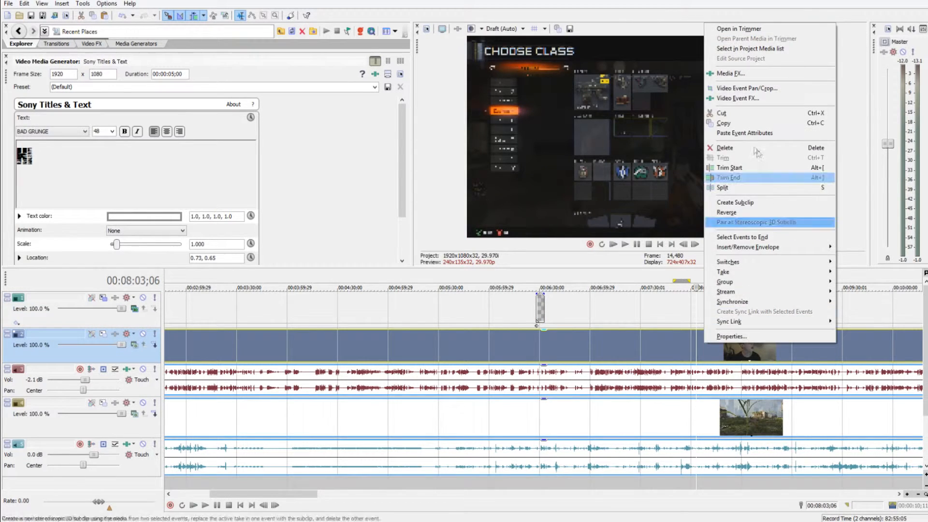
left_click(784, 89)
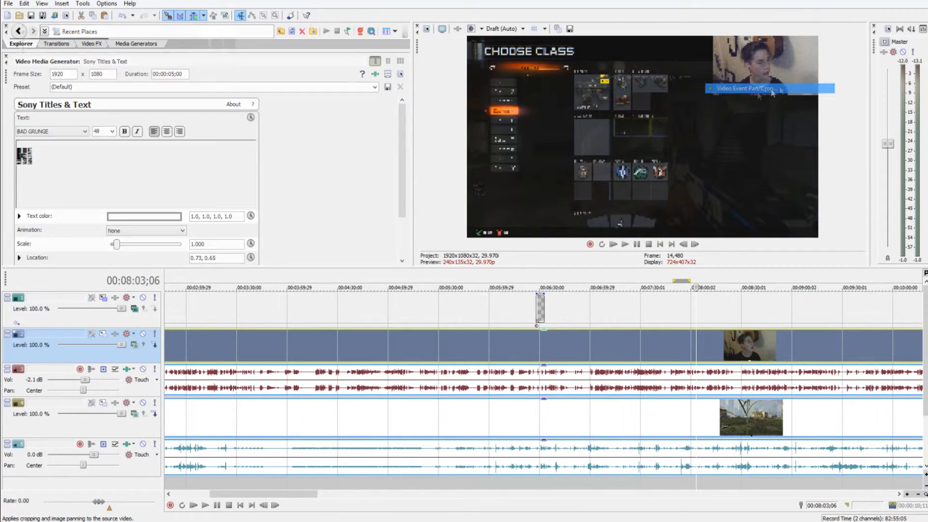
left_click(375, 58)
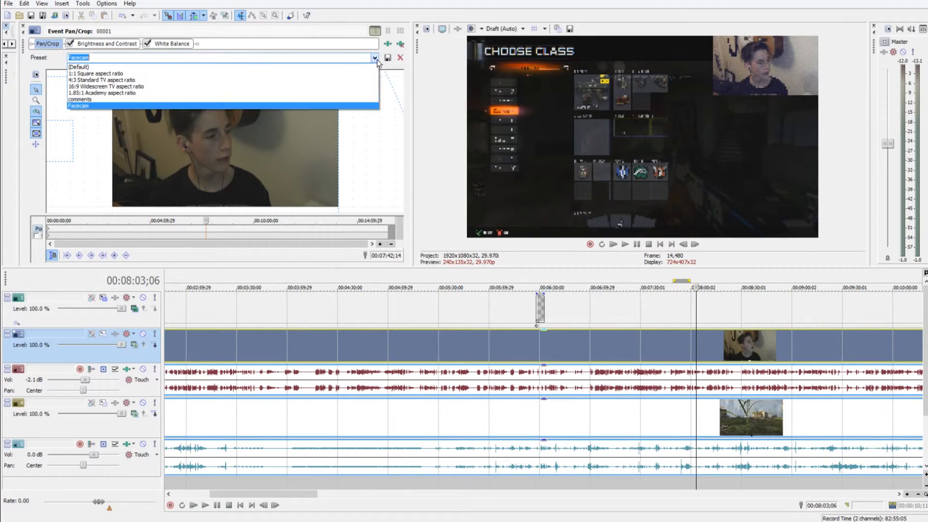
left_click(352, 69)
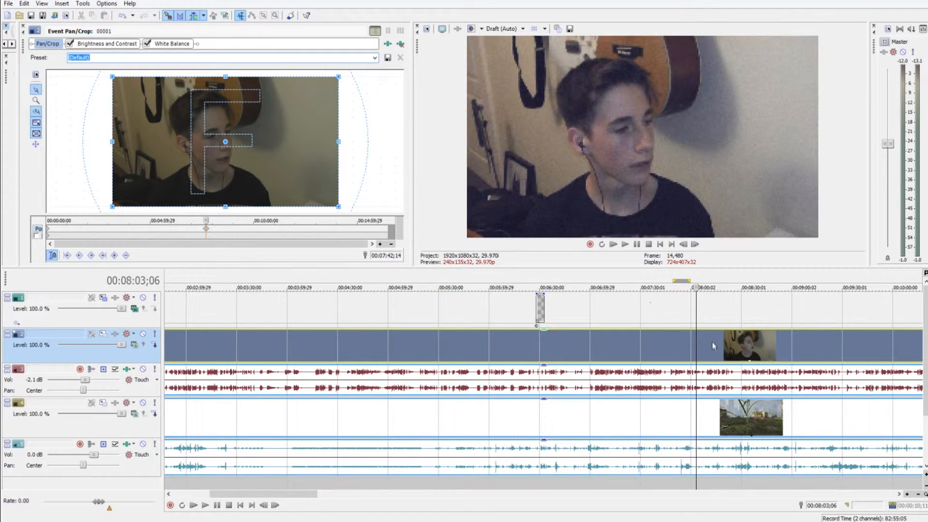
Step: Split the facecam, gameplay and audio clips at 00:08:03;06 and 00:08:19;02
left_click(725, 370)
key("Delete")
key("s")
left_click(724, 284)
key("s")
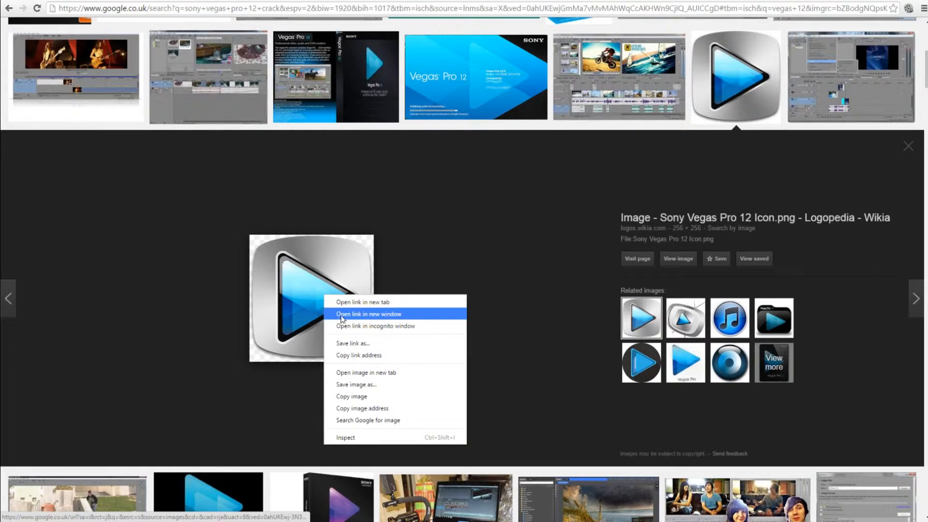
Step: Get the Sony Vegas Pro 12 icon image from the browser and place it on the top video track at the first split
left_click(483, 223)
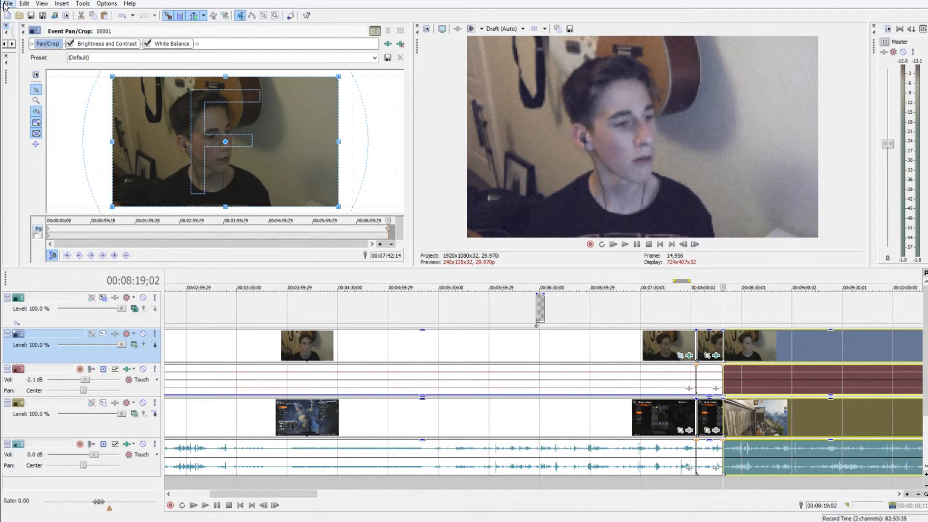
left_click(8, 4)
left_click(22, 37)
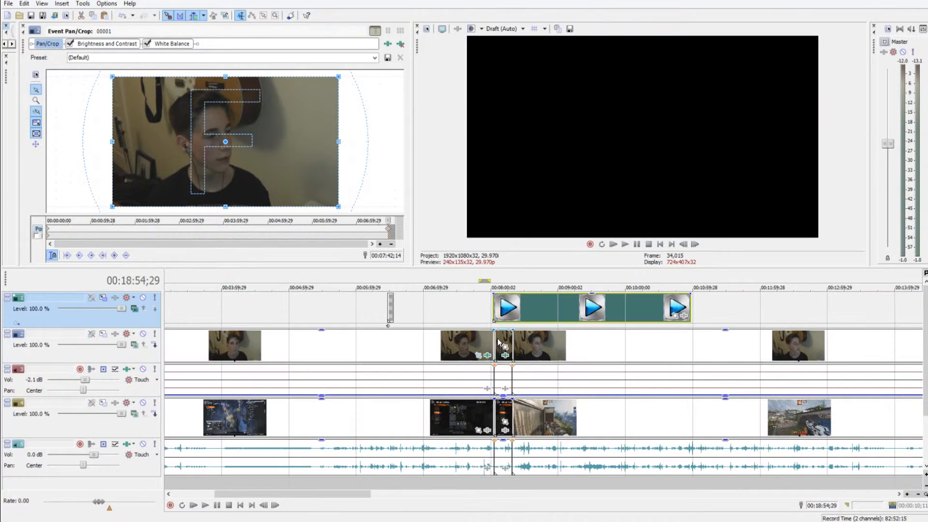
Step: Trim the icon image event to the length of the short facecam segment between the two splits
left_click(512, 314)
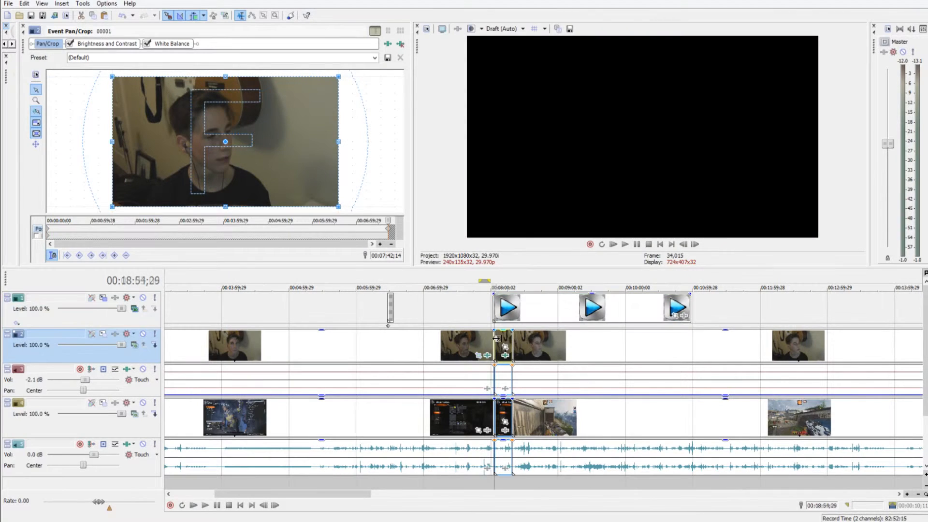
left_click(511, 315)
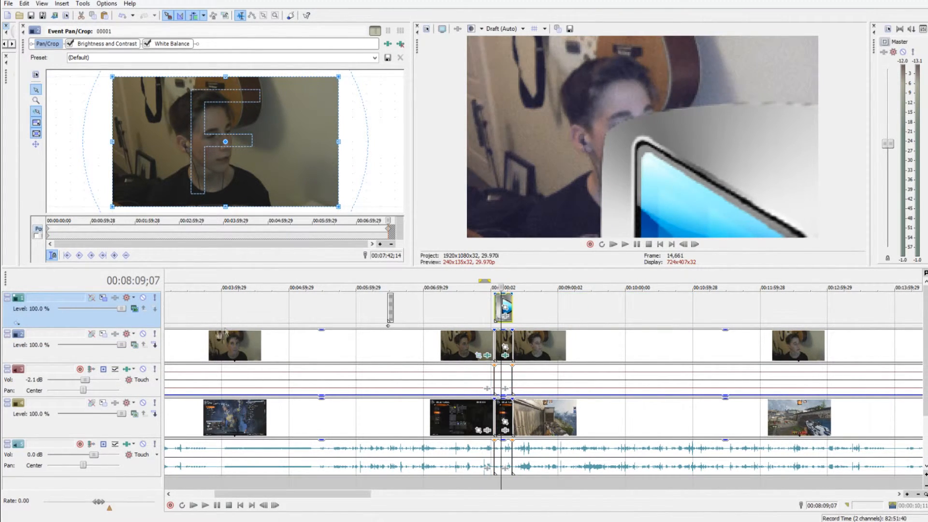
left_click(494, 309)
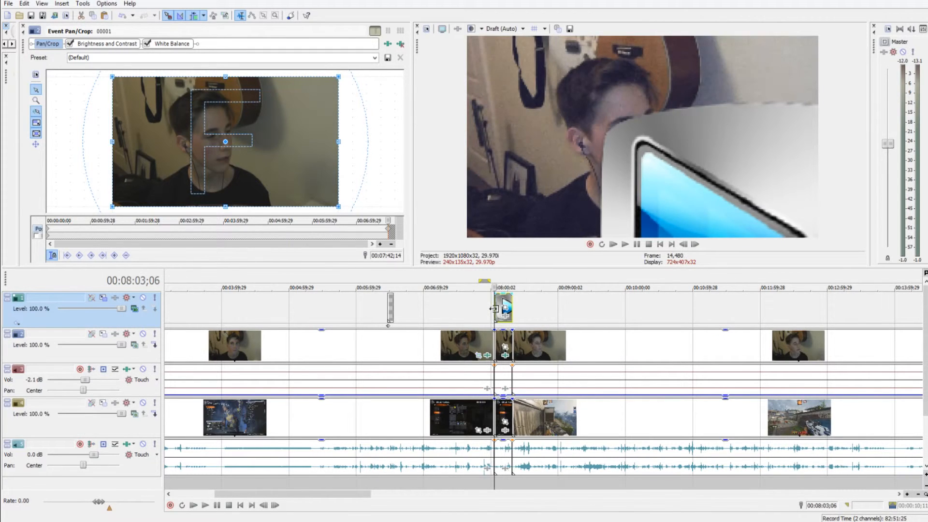
Step: Apply the (Default) Track Motion preset to the icon image's track at 00:08:03;06
left_click(94, 299)
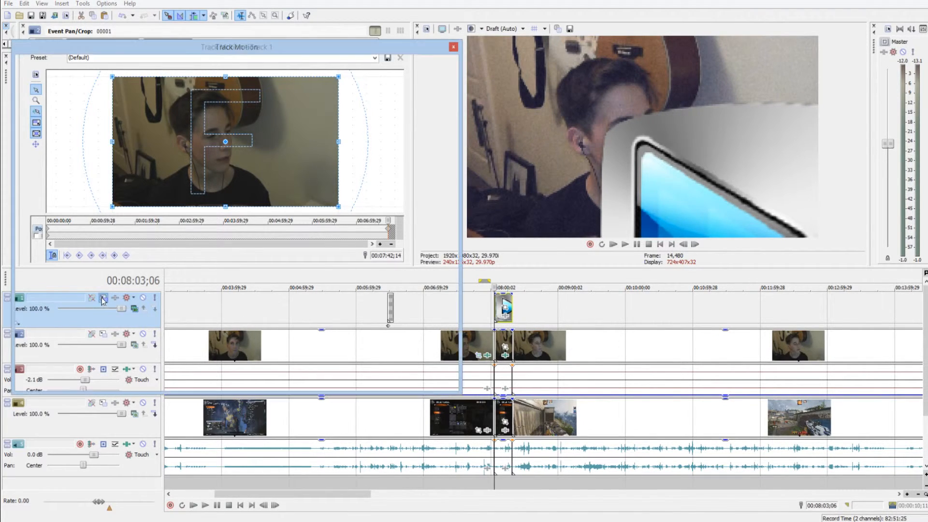
left_click(428, 62)
left_click(414, 71)
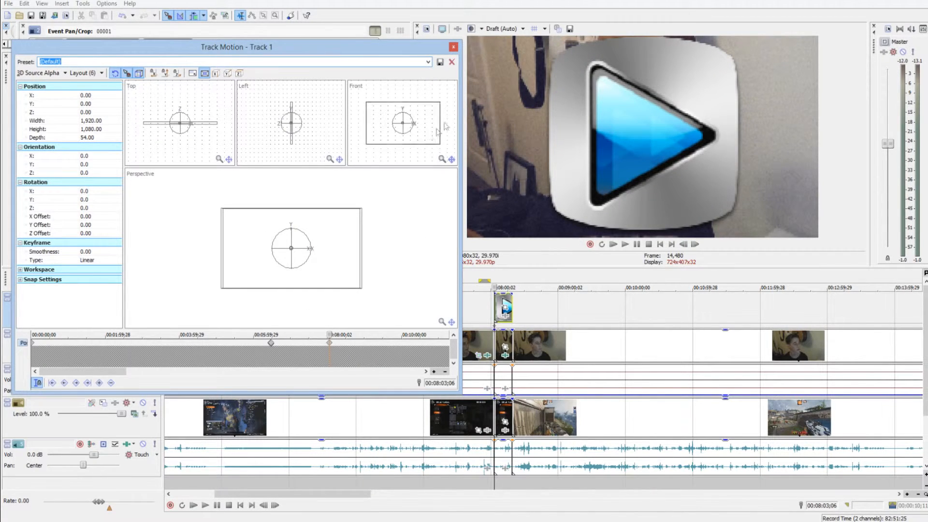
Step: Scale the icon image's track down to about 1,110 x 624 and position it over the face at 00:08:03;06
left_click(503, 312)
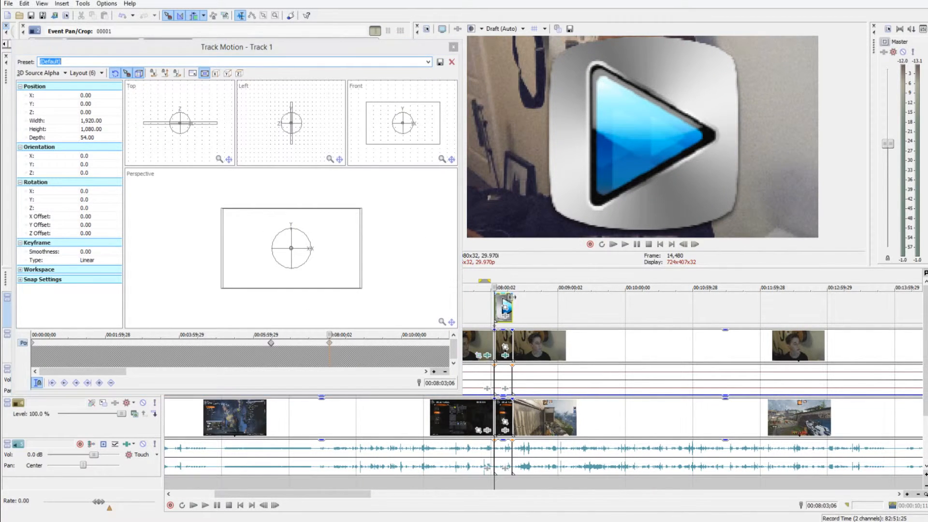
left_click(362, 209)
left_click_drag(358, 207, 326, 224)
Step: Advance frame by frame to 00:08:04;02 and move the icon over the face to about X -114, Y 13
left_click(695, 245)
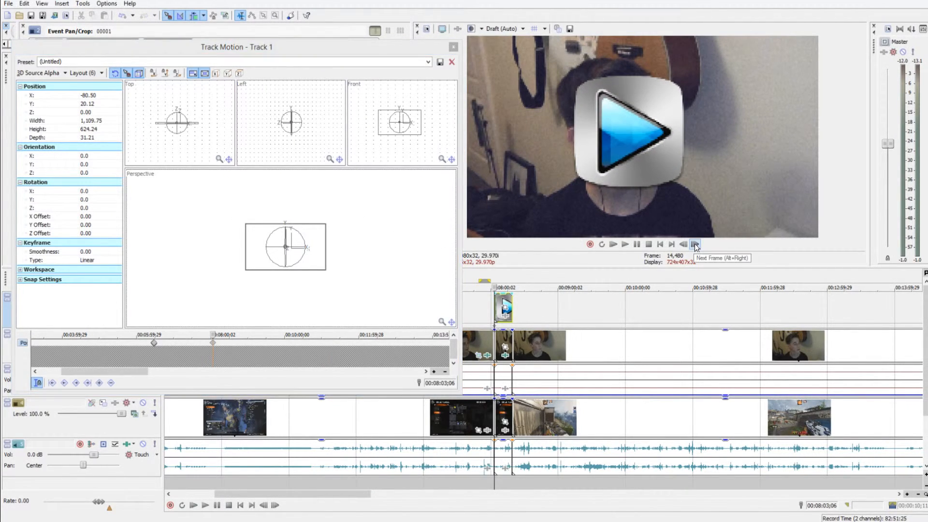
left_click(695, 245)
left_click(695, 246)
left_click(696, 246)
left_click(695, 246)
left_click(696, 246)
left_click(696, 245)
left_click(695, 246)
left_click(696, 245)
left_click(696, 246)
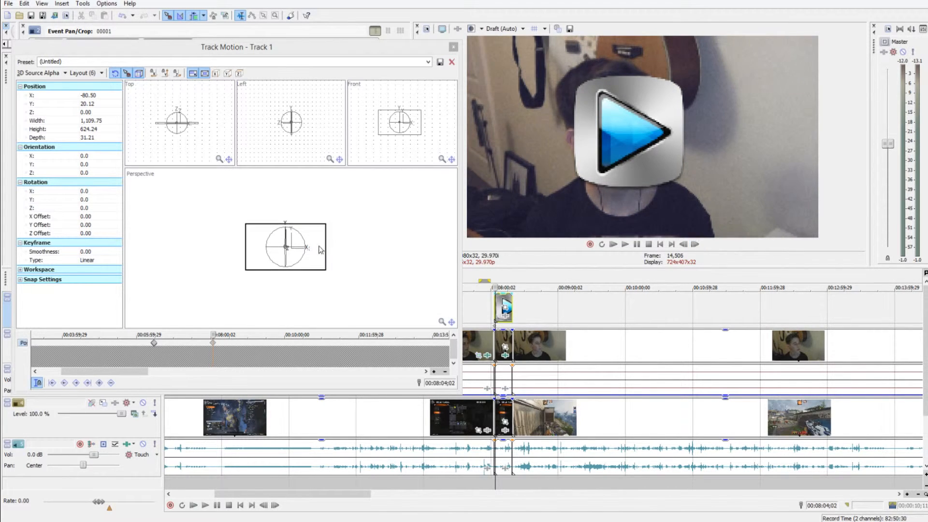
left_click(315, 254)
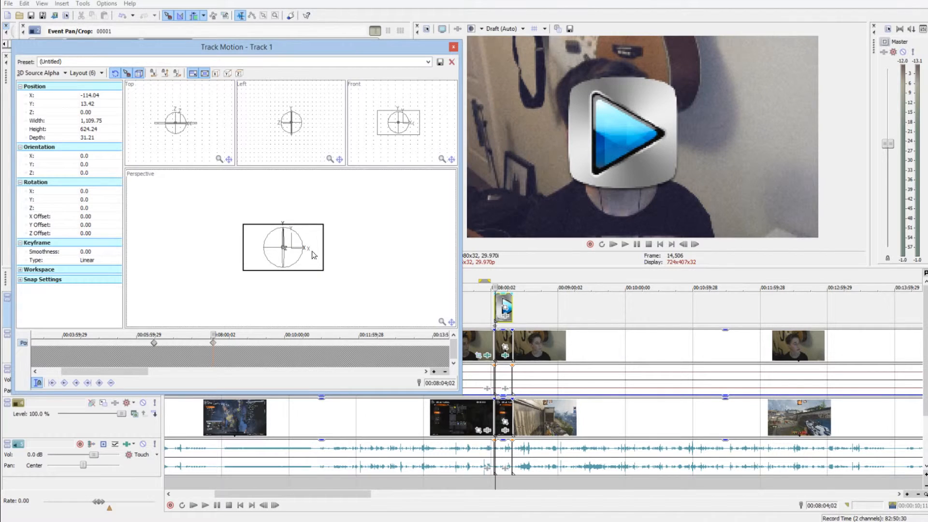
Step: Keyframe the icon over the face at about X -81, Y 20 at 00:08:05;07 and X -121, Y 13 at 00:08:06;12
left_click(695, 245)
left_click(312, 258)
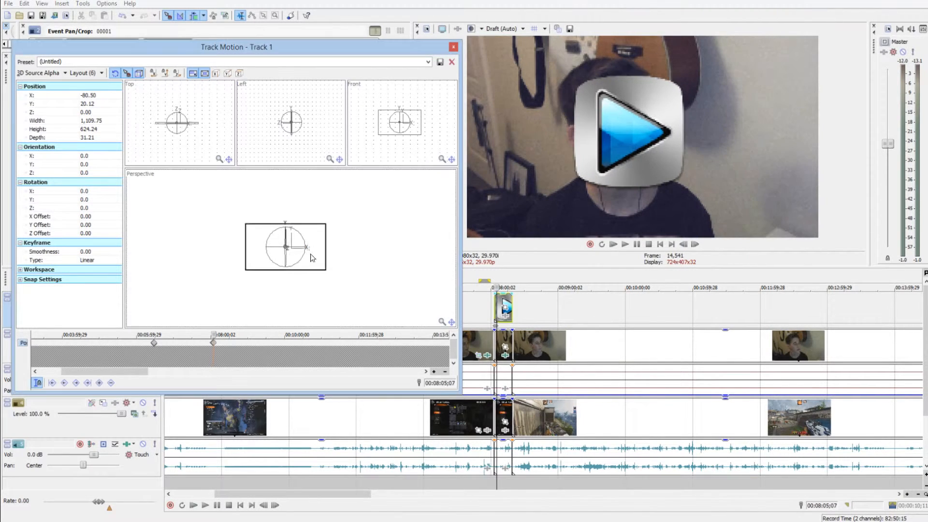
left_click(695, 245)
left_click(695, 245)
left_click(696, 245)
left_click(695, 245)
left_click_drag(322, 256, 318, 259)
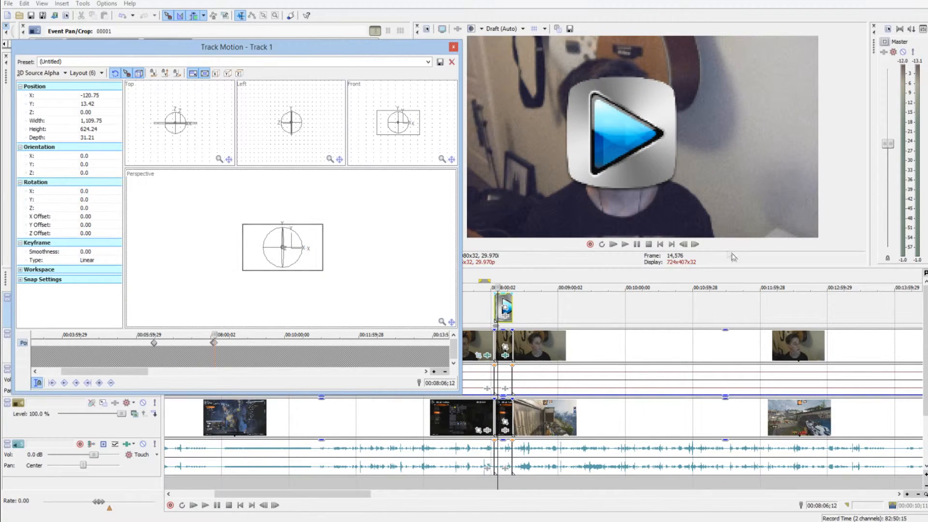
Step: Continue keyframing the icon over the face: about X -40, Y 47 at 00:08:13;00 and X -74, Y 13 at 00:08:13;04
left_click(695, 245)
left_click(301, 260)
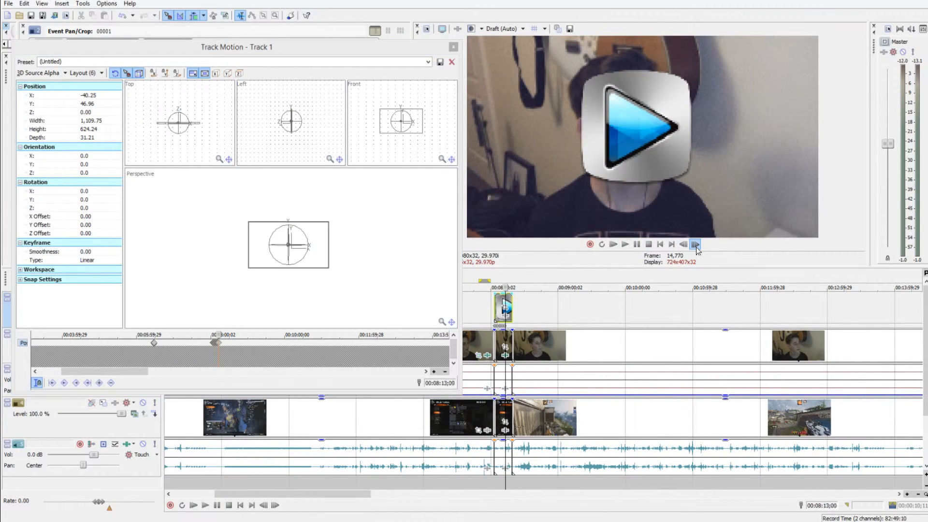
left_click(322, 253)
left_click_drag(324, 256, 322, 259)
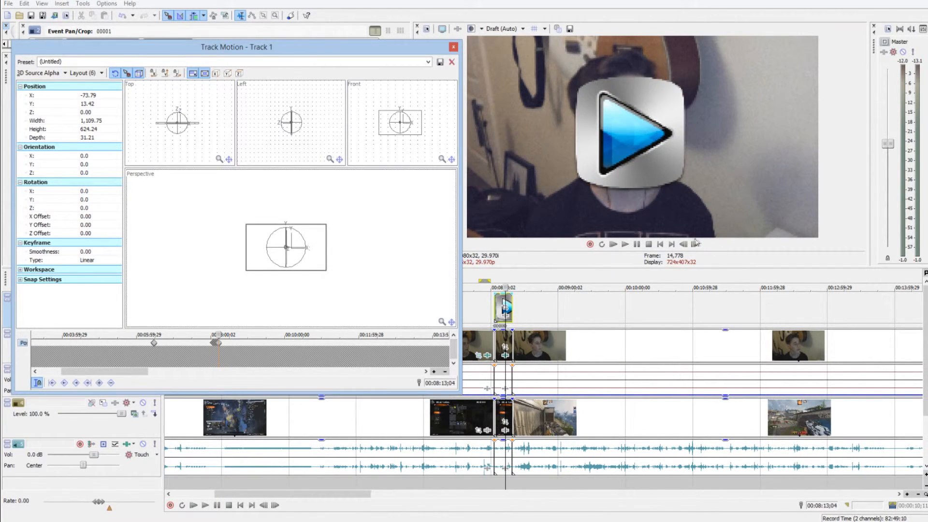
Step: Advance to 00:08:14;05 and move the icon over the face to about X -54, Y 47
left_click(695, 245)
left_click(696, 245)
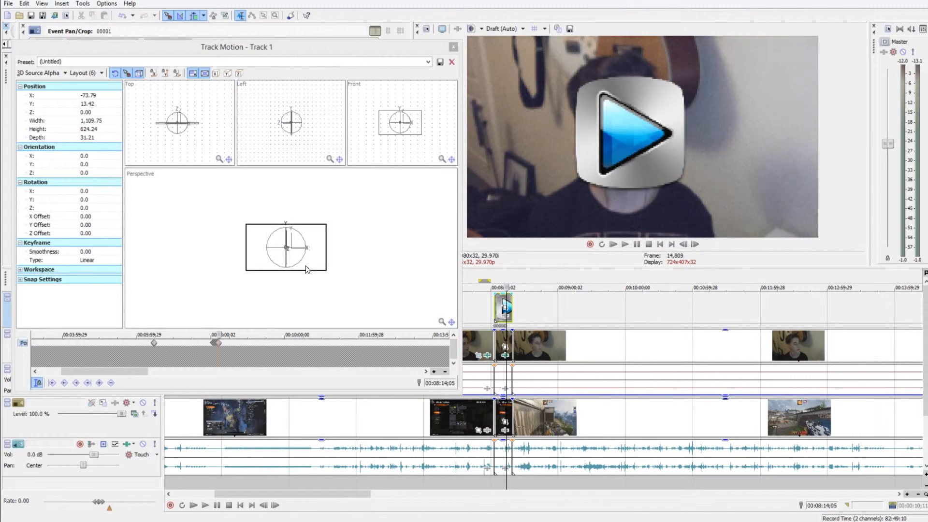
left_click_drag(306, 265, 309, 262)
left_click(695, 245)
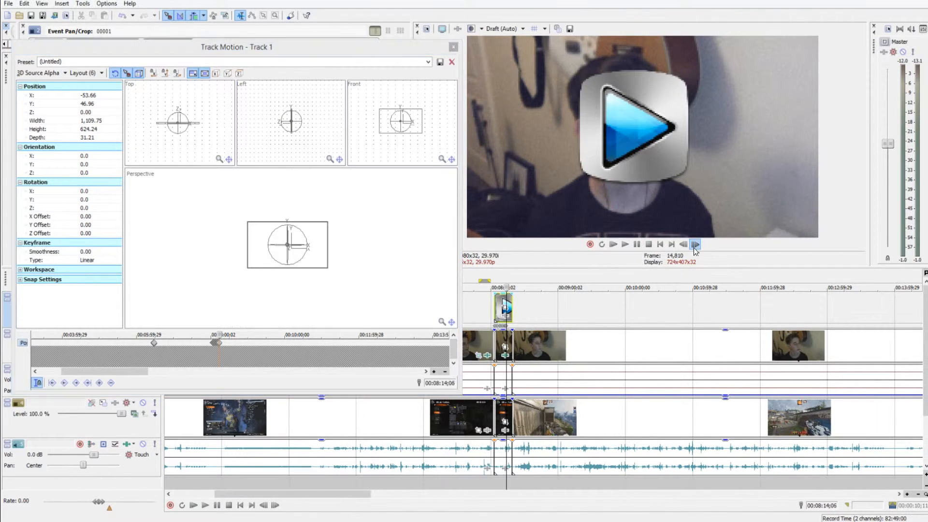
Step: Keyframe the icon at about X -20, Y 60 at 00:08:15;05, and further on at about X -87, Y 13
left_click(695, 245)
left_click(321, 258)
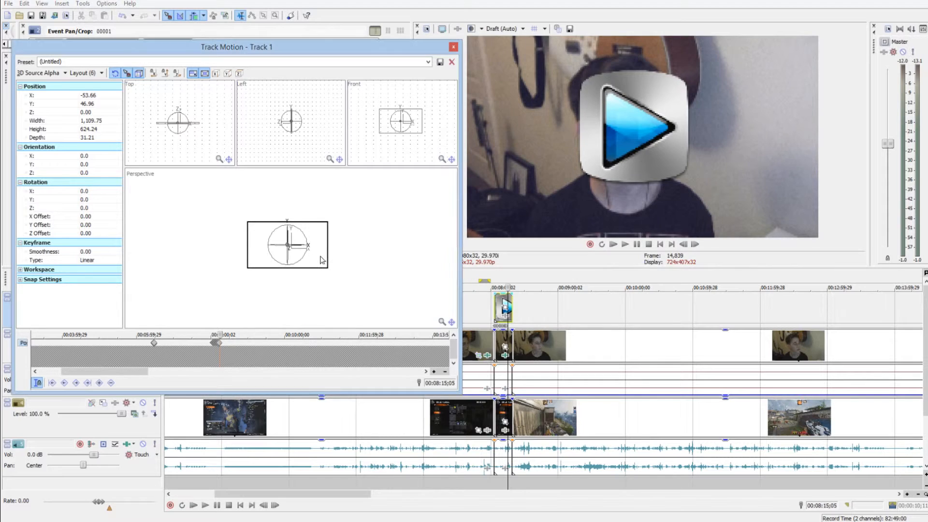
left_click_drag(322, 259, 324, 257)
left_click(696, 245)
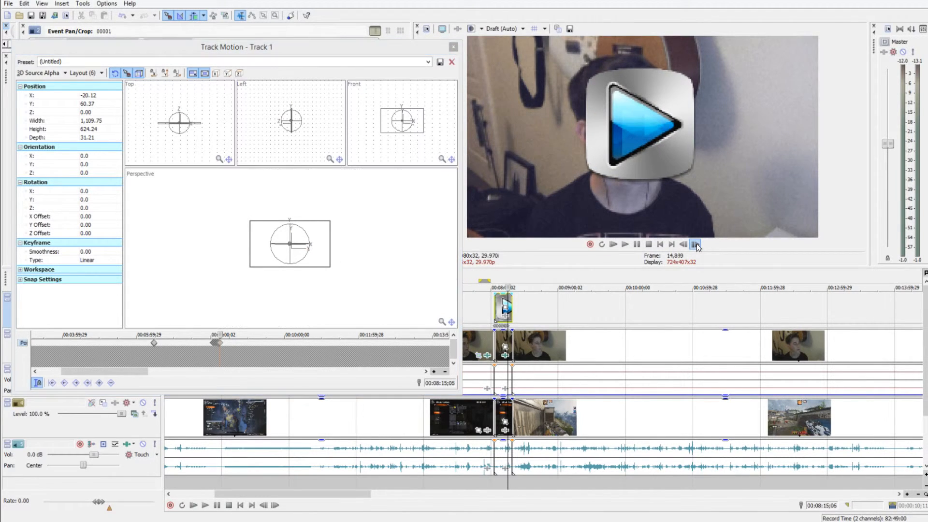
left_click_drag(325, 255, 321, 258)
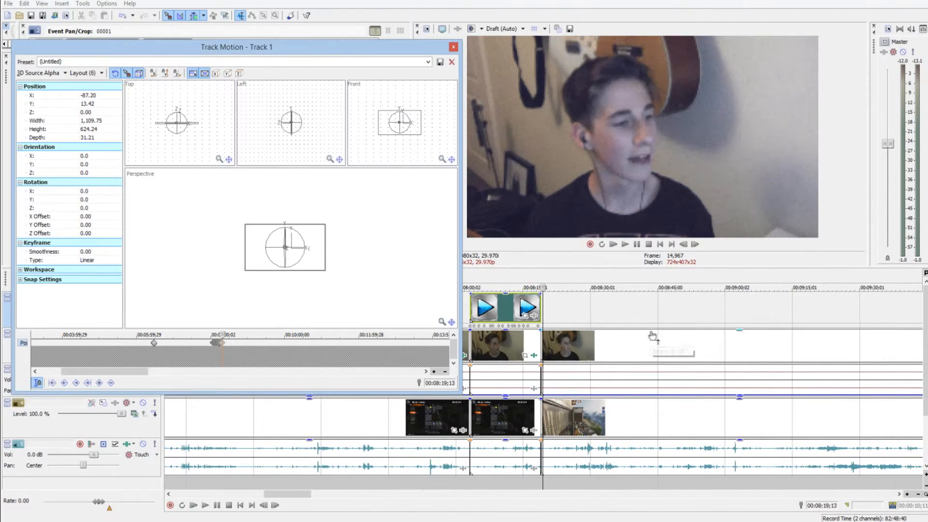
Step: Move the Track Motion window aside and play back the icon overlay from 00:08:02;11
left_click(652, 336)
left_click_drag(438, 54, 385, 60)
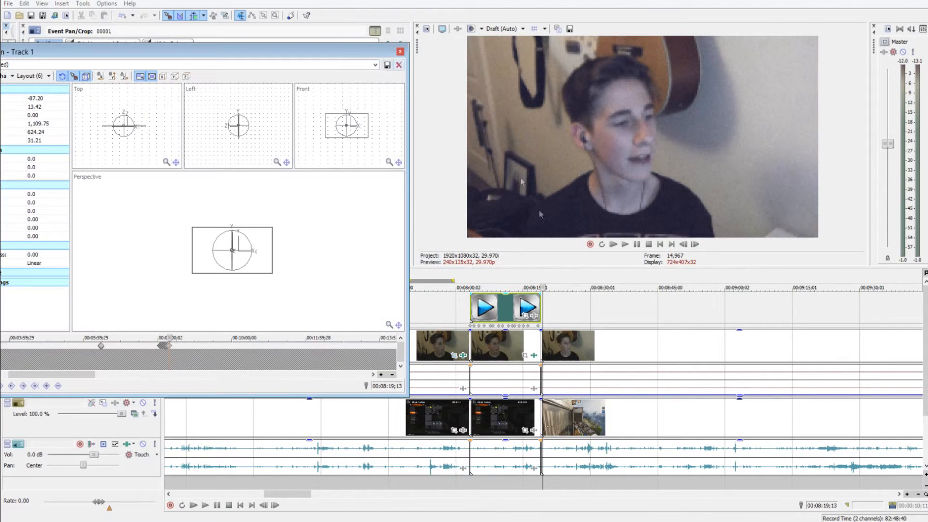
left_click(471, 279)
left_click(467, 279)
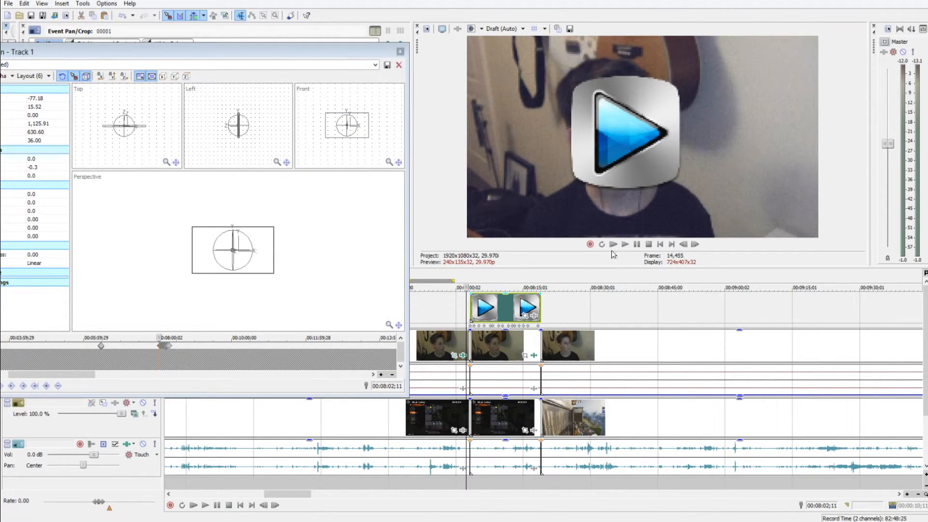
left_click(625, 244)
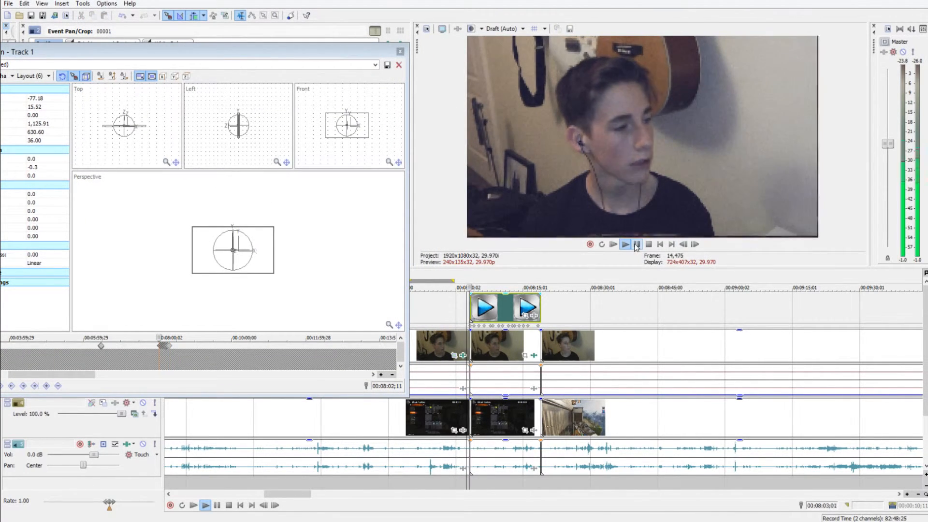
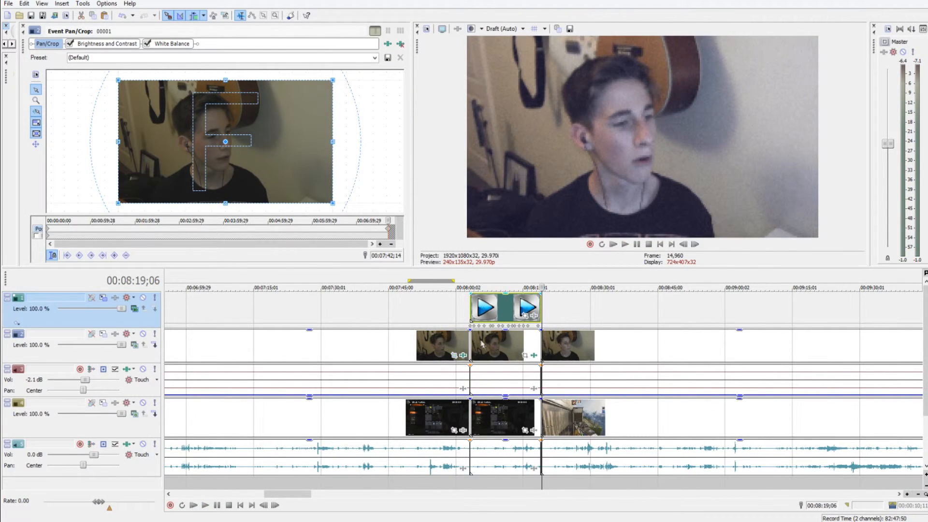
Step: Show the whole timeline, open Render As, collapse the MainConcept AVC/AAC template list and enlarge the dialog
scroll(482, 343, "down", 10)
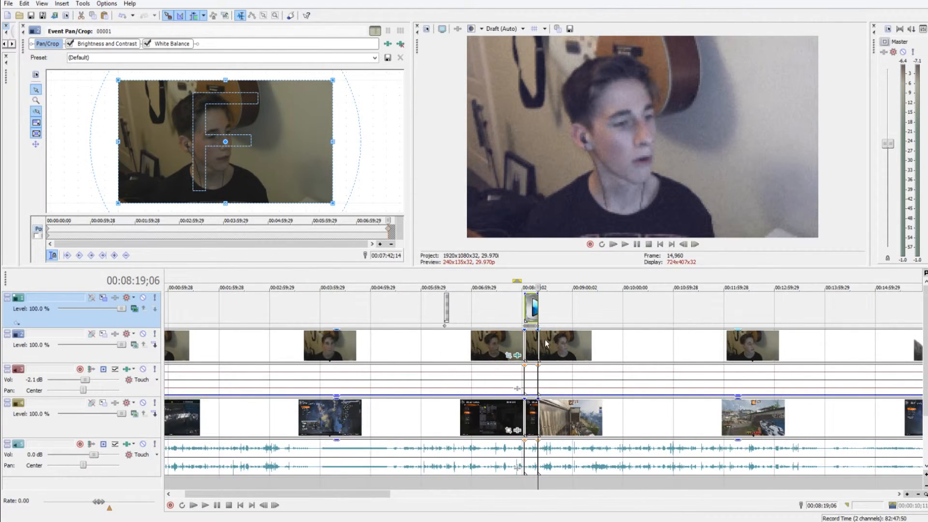
left_click(413, 347)
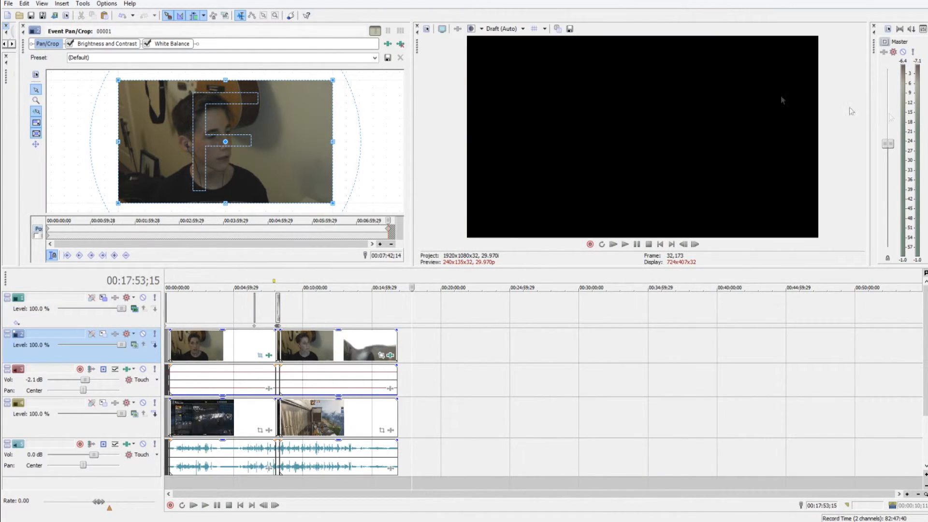
left_click(9, 3)
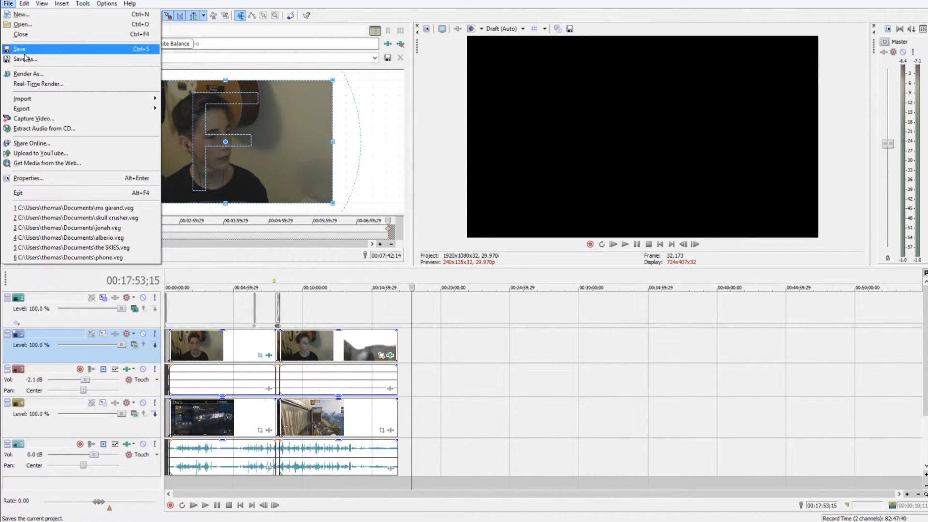
left_click(29, 73)
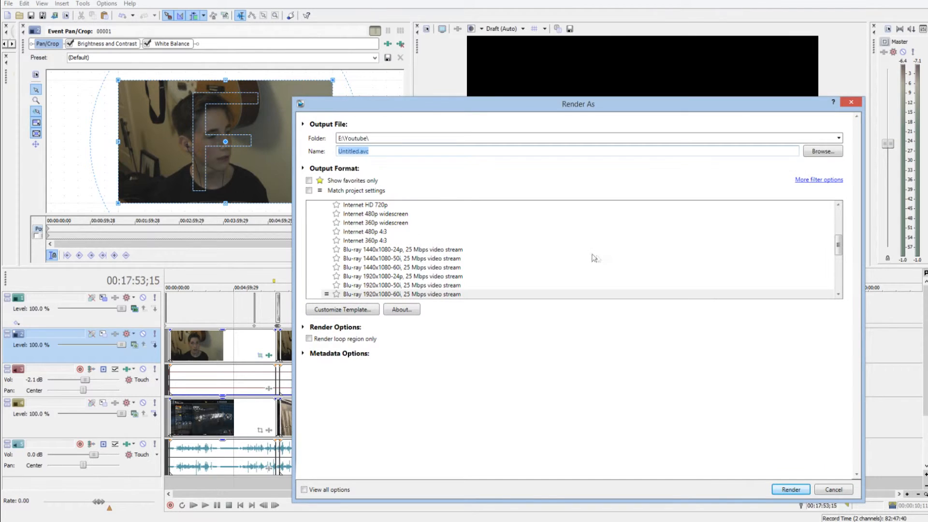
left_click(386, 260)
scroll(388, 258, "up", 5)
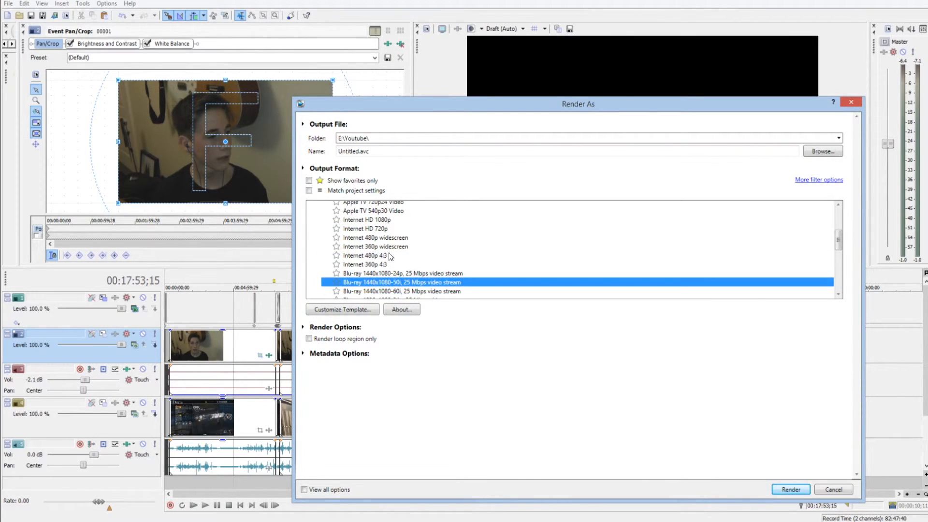
double_click(414, 244)
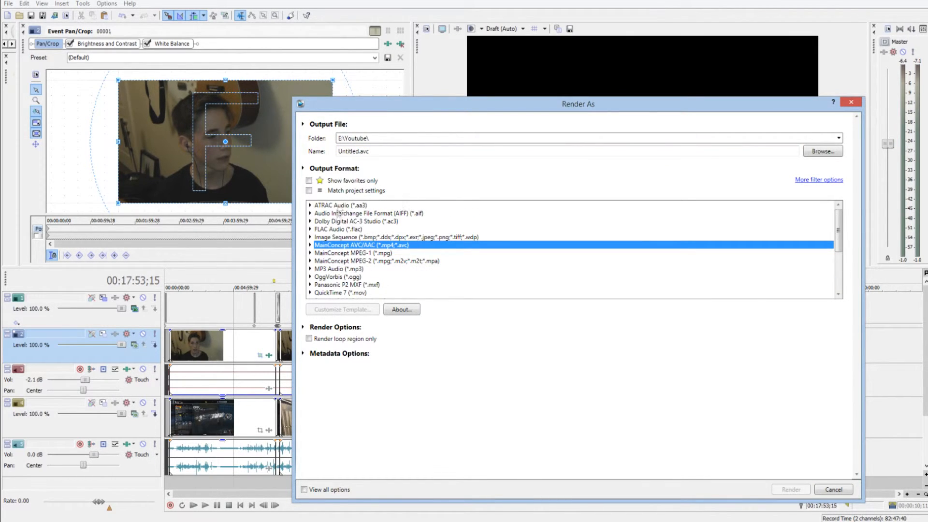
left_click_drag(293, 98, 11, 33)
Step: Look through the available render output formats, from MainConcept AVC/AAC and MP3 Audio to Sony AVC/MVC
scroll(152, 156, "down", 4)
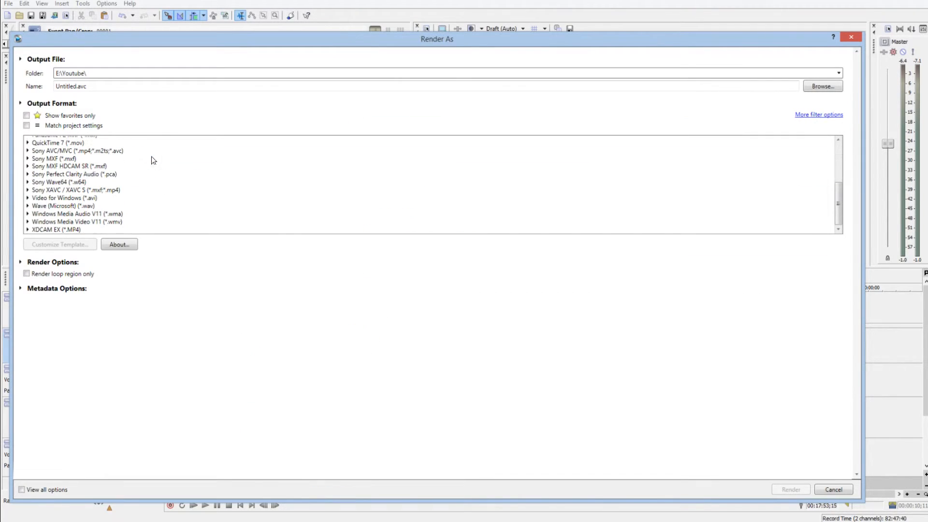
scroll(144, 205, "up", 1)
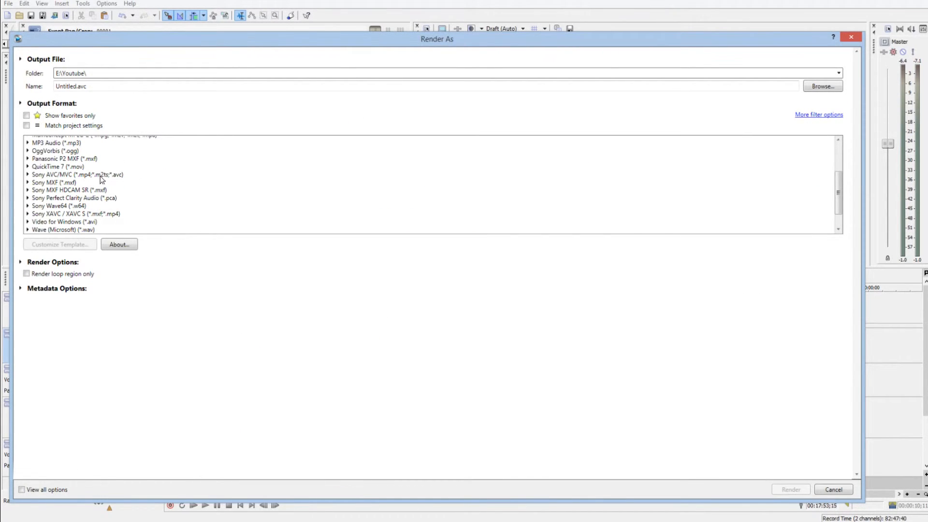
scroll(102, 180, "up", 1)
scroll(99, 185, "up", 2)
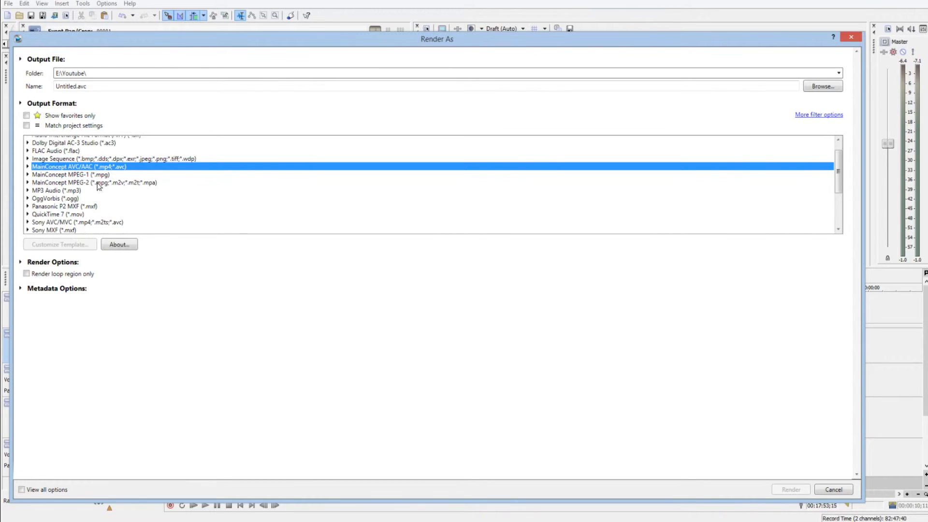
scroll(92, 164, "down", 3)
left_click(84, 143)
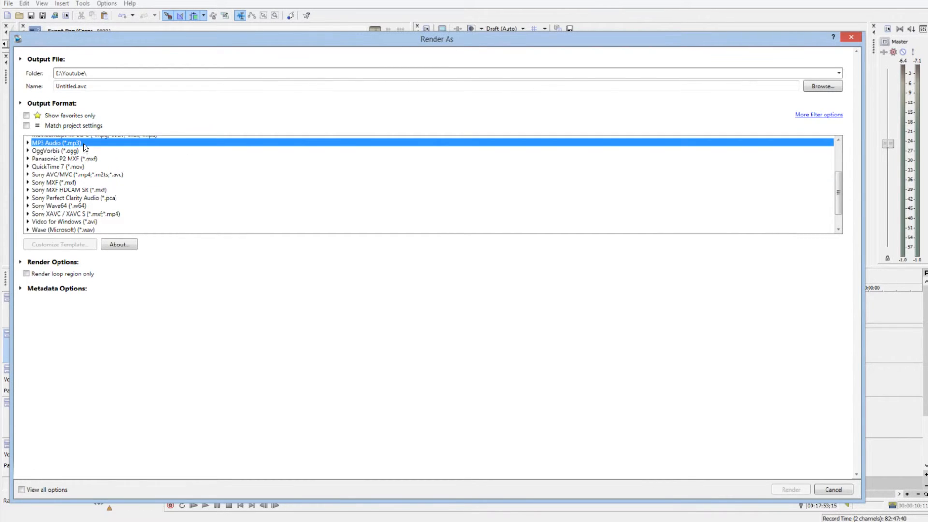
scroll(92, 182, "up", 2)
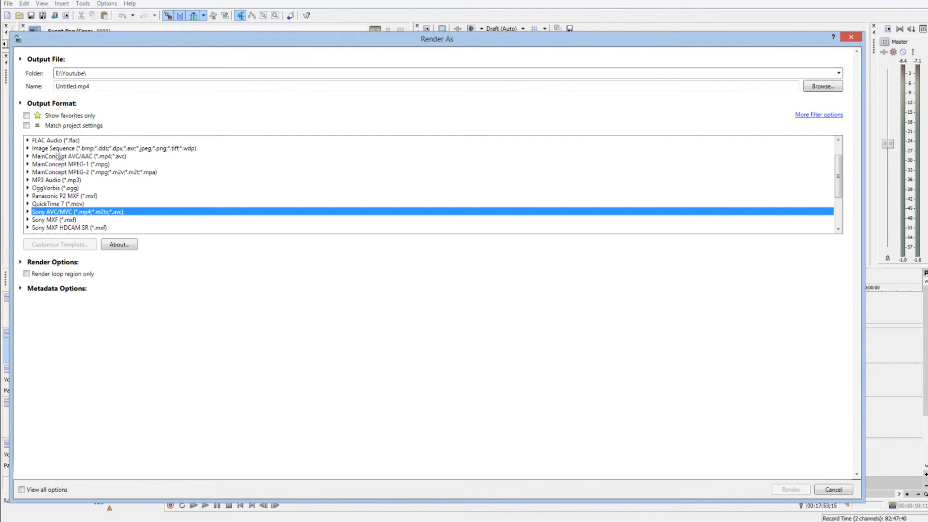
Step: Expand the MainConcept AVC/AAC format and select the 1080p 60fps template
double_click(102, 155)
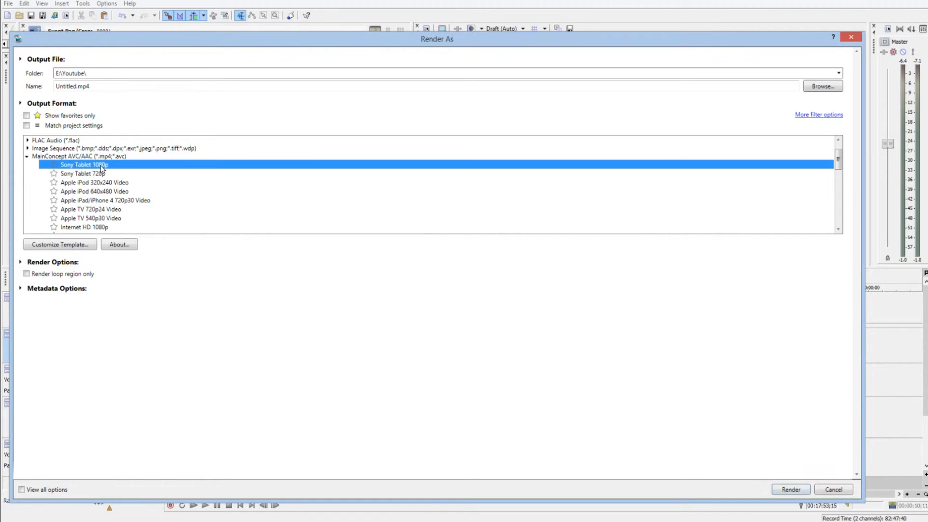
left_click(89, 184)
scroll(90, 184, "down", 2)
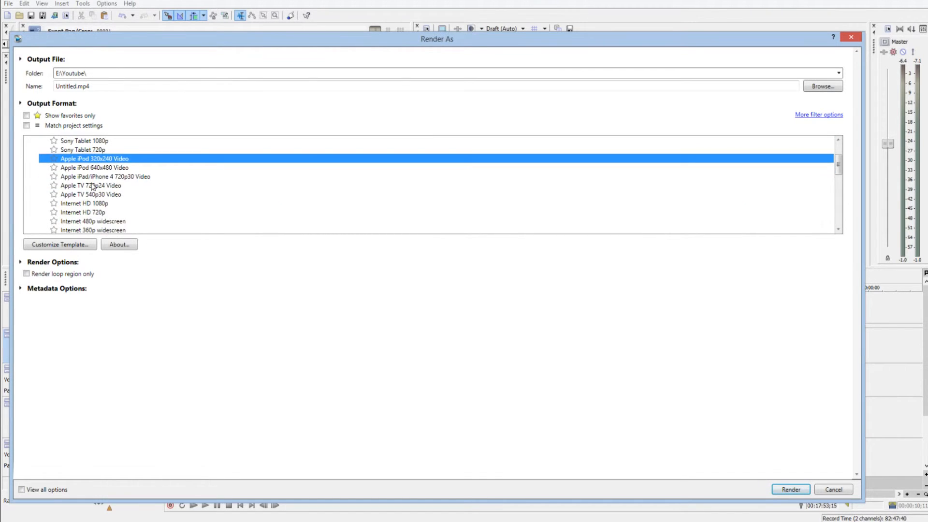
left_click(96, 183)
scroll(96, 189, "down", 1)
left_click(97, 192)
scroll(92, 208, "down", 2)
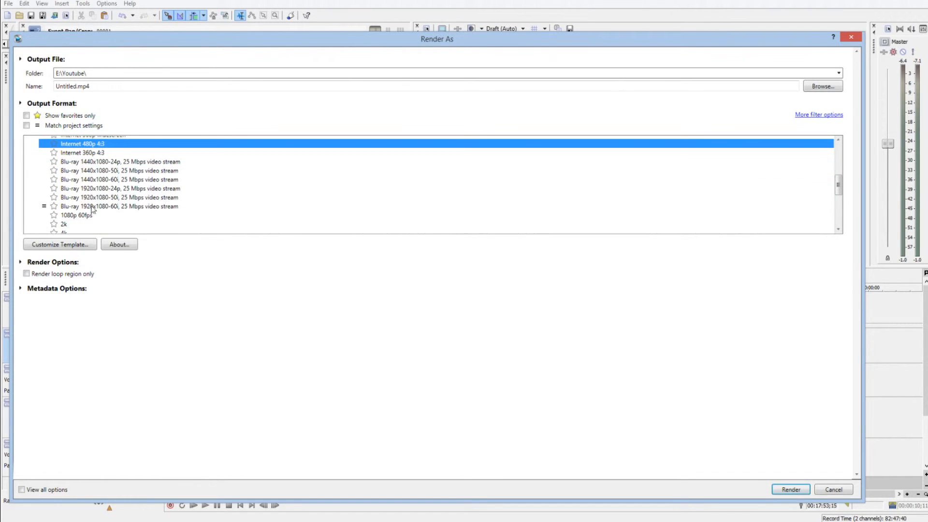
left_click(78, 218)
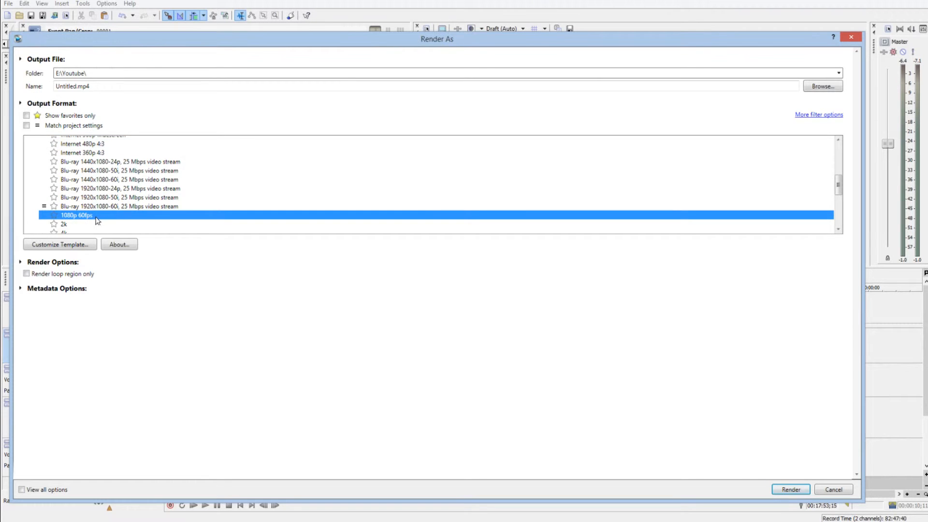
Step: Look through the MainConcept AVC/AAC templates again and select Internet HD 720p
scroll(97, 220, "up", 4)
scroll(82, 194, "down", 6)
scroll(80, 191, "up", 6)
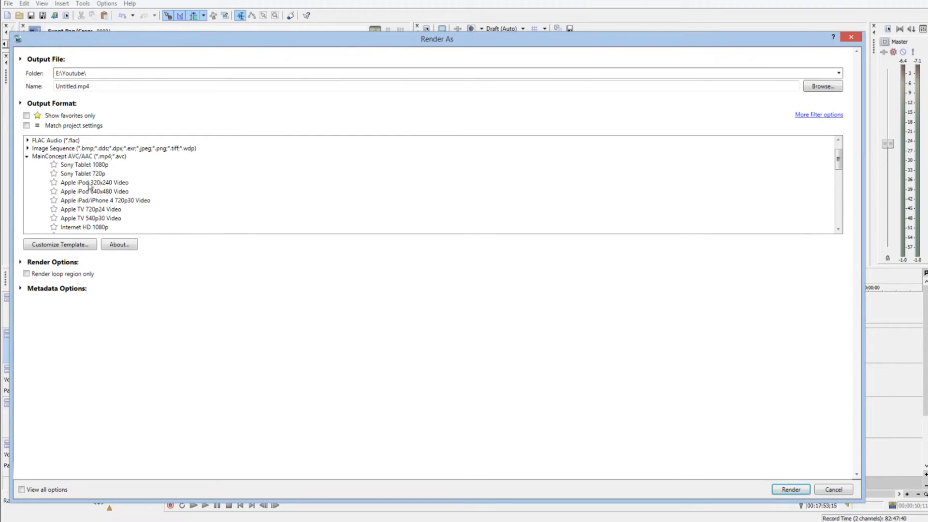
scroll(92, 166, "down", 2)
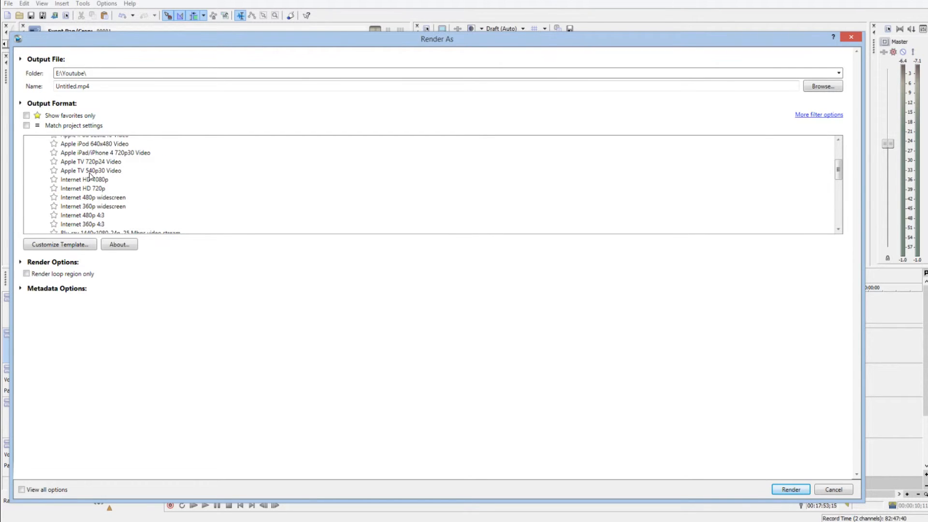
left_click(101, 190)
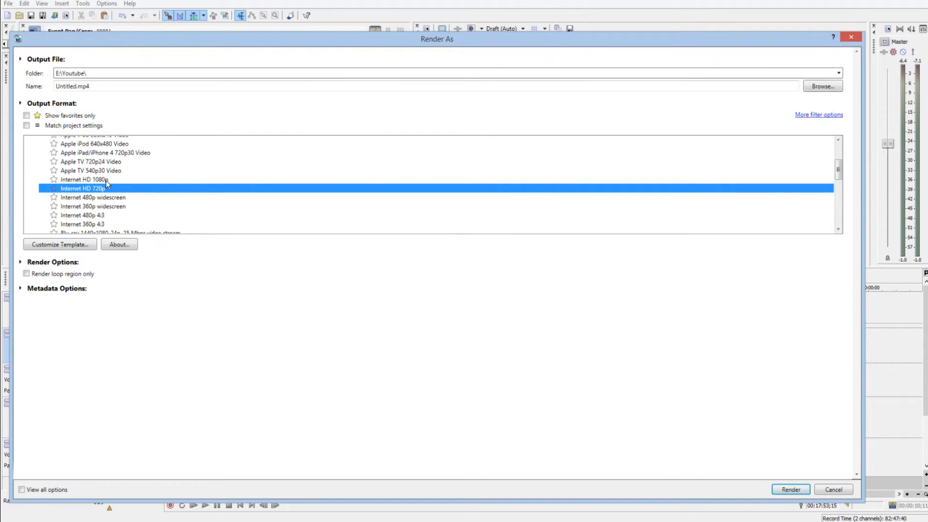
Step: Open the custom settings of the Internet HD 1080p template and try frame rates of 60 and 800
left_click(106, 181)
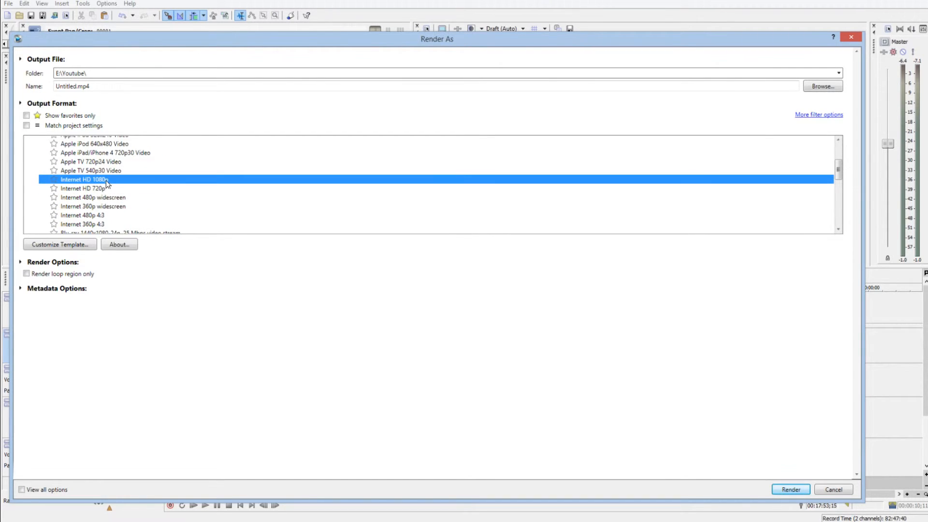
left_click(72, 245)
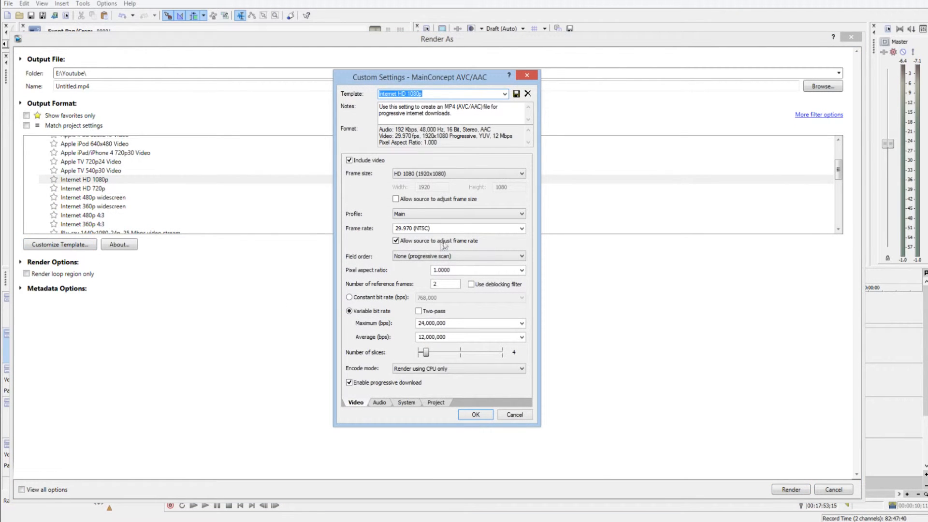
left_click(522, 228)
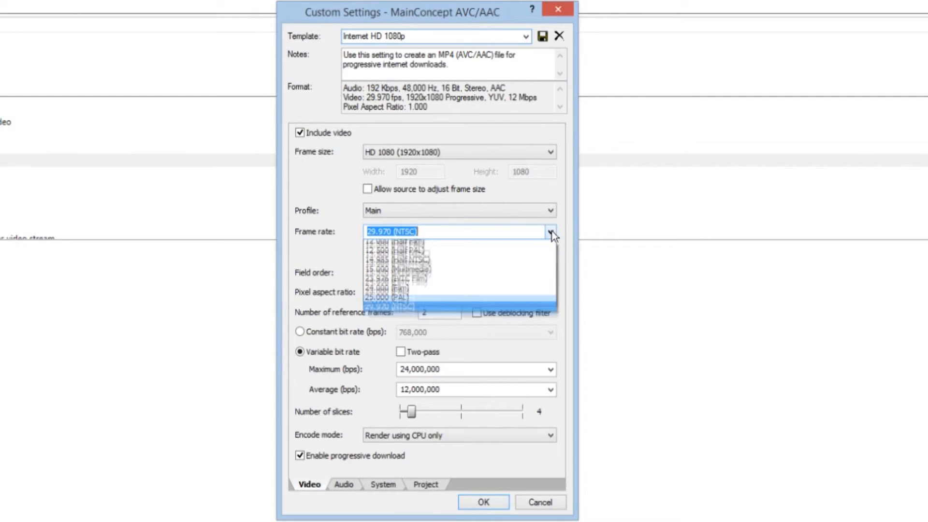
left_click(522, 228)
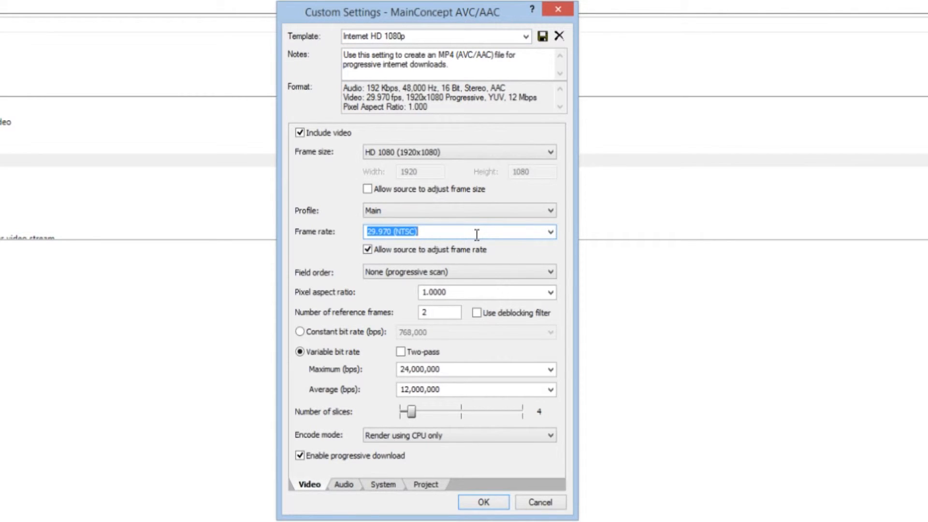
type("60")
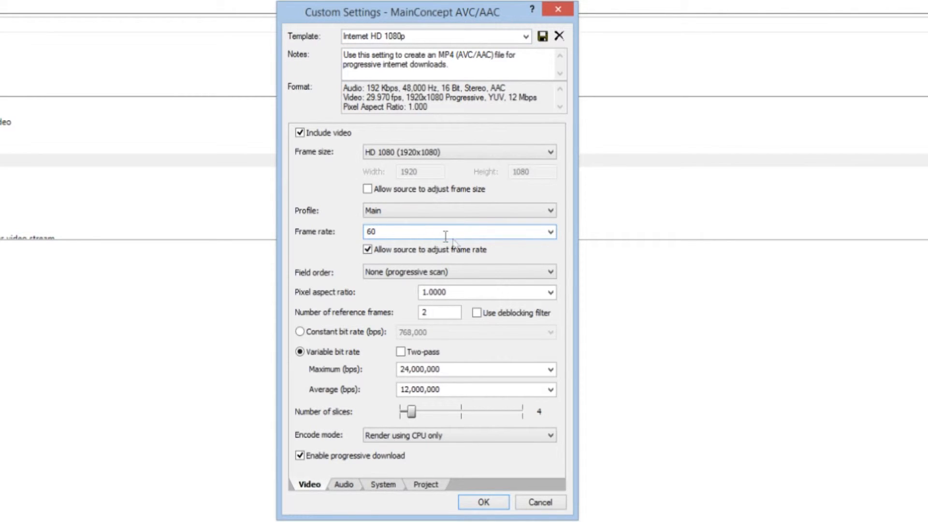
left_click_drag(382, 232, 358, 234)
type("800")
Step: Look through the template's audio, system and project settings, return to the video settings and accept the customization
left_click(350, 485)
left_click(382, 485)
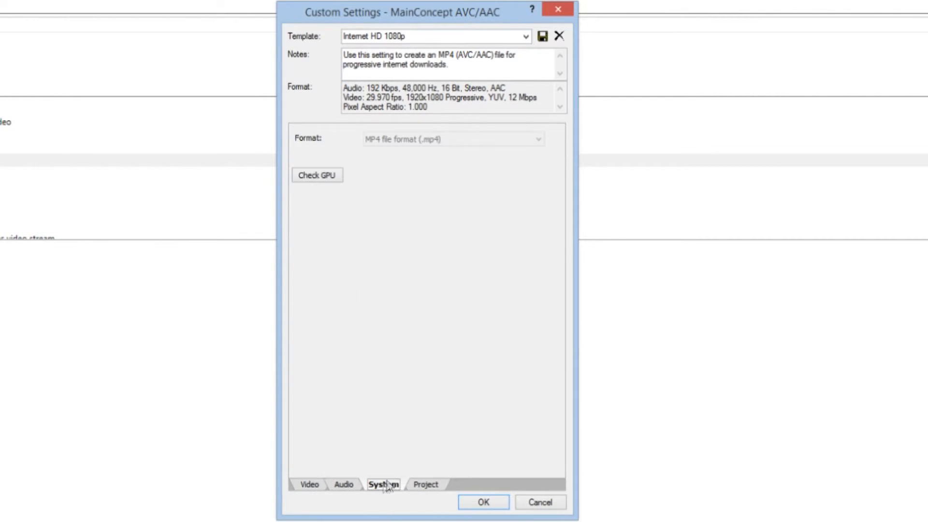
left_click(426, 485)
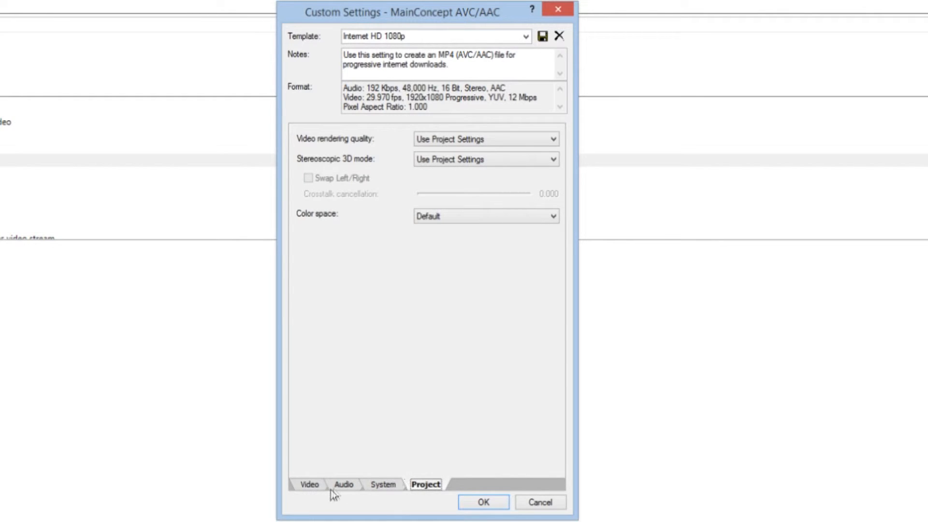
left_click(312, 486)
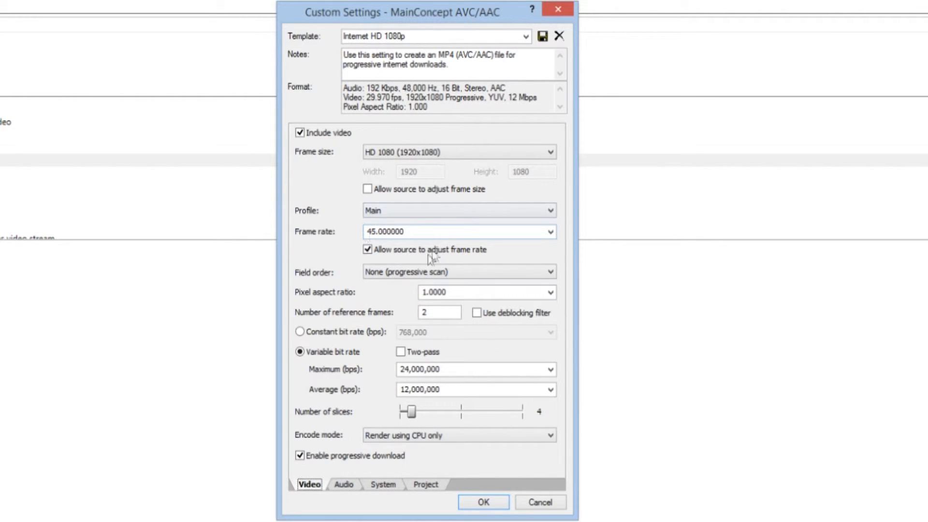
left_click(483, 502)
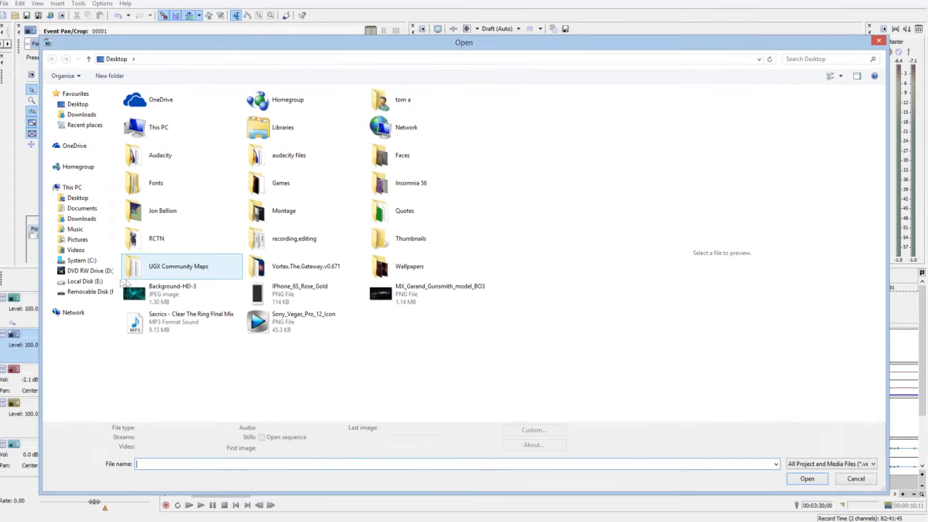
Step: Open the Green Screen pack 4 video from the Green Screen folder on Local Disk (E:) into the project
left_click(85, 281)
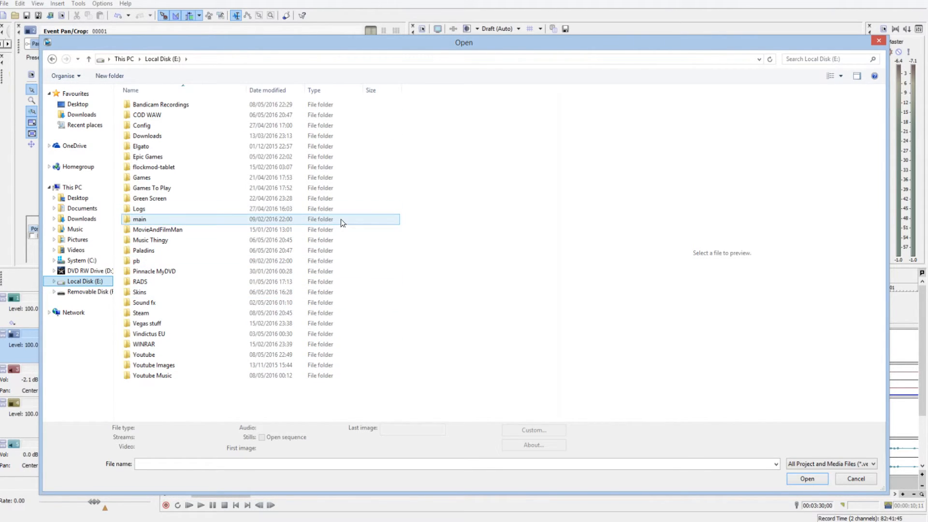
double_click(284, 199)
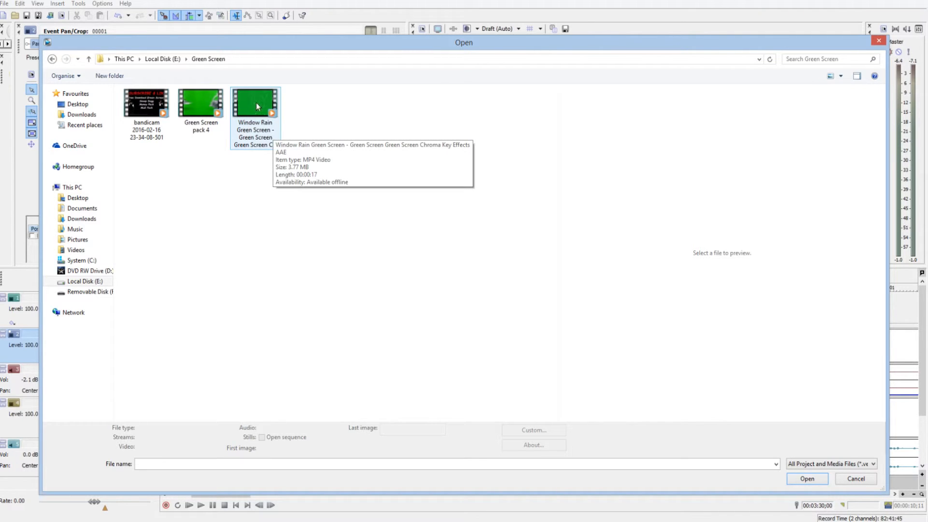
left_click(215, 113)
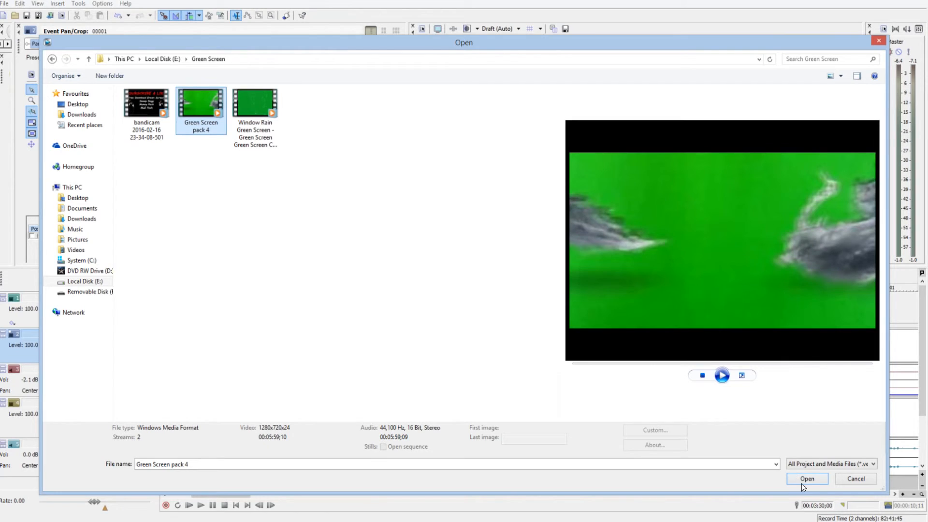
left_click(807, 479)
Step: Trim the green-screen clip to the dancing man in black, splitting at 00:03:44;01 and deleting the remainder
left_click(615, 281)
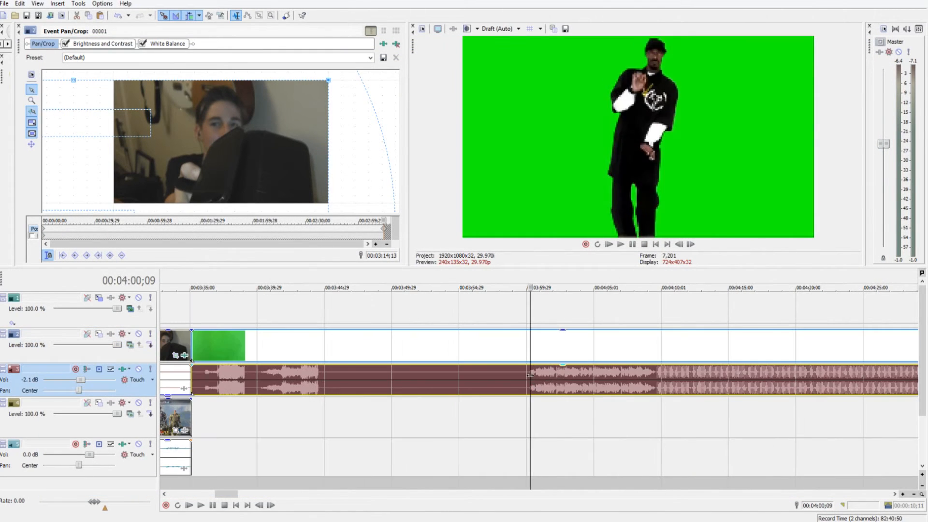
left_click(528, 377)
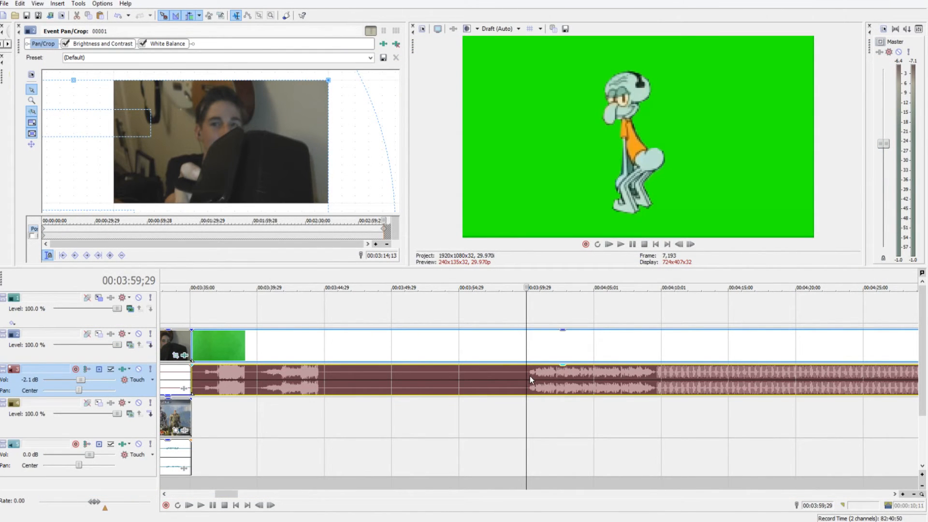
left_click(534, 375)
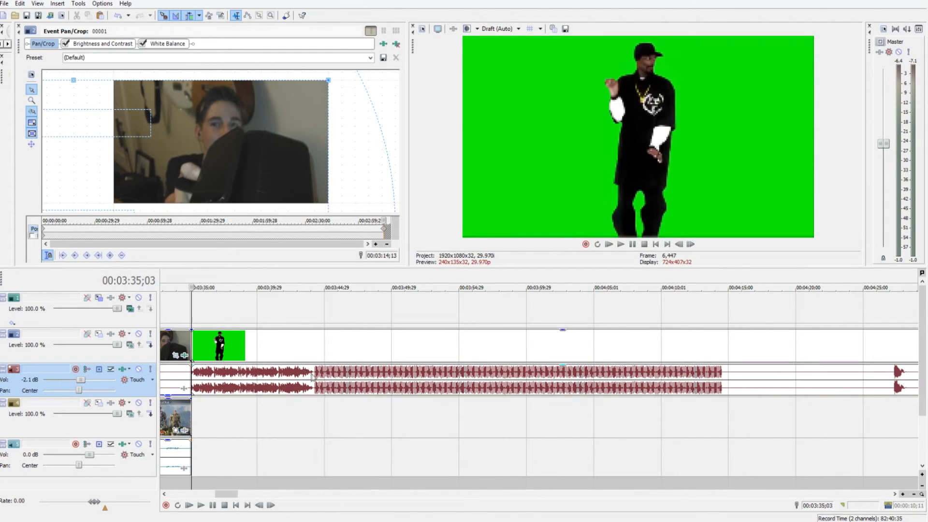
left_click(312, 378)
key("s")
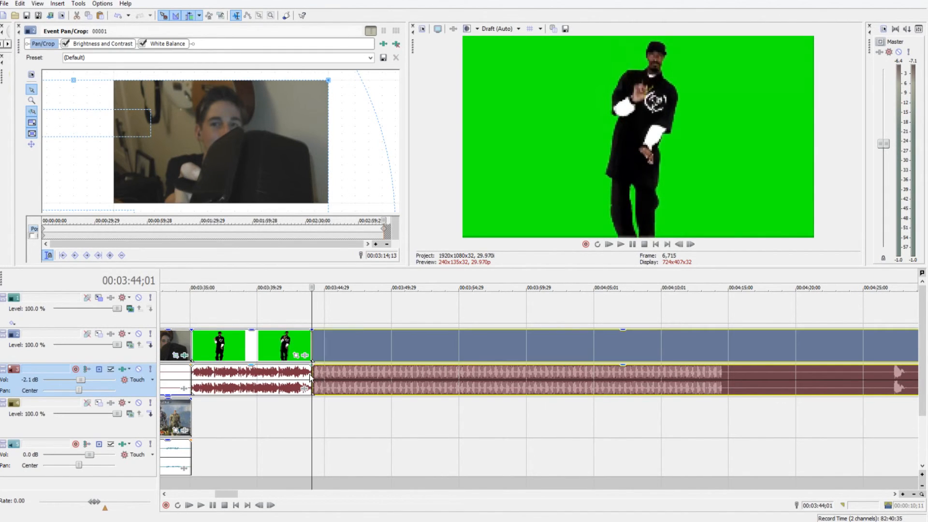
key("Delete")
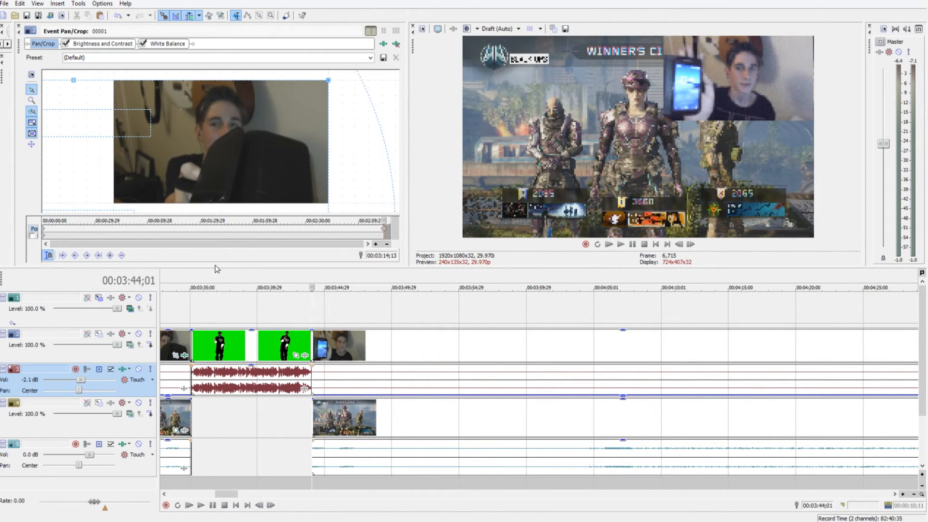
Step: Enlarge the timeline area, insert a new video track and audio track, and place the audio track directly beneath the new video track
left_click(218, 273)
left_click_drag(646, 268, 645, 183)
right_click(91, 414)
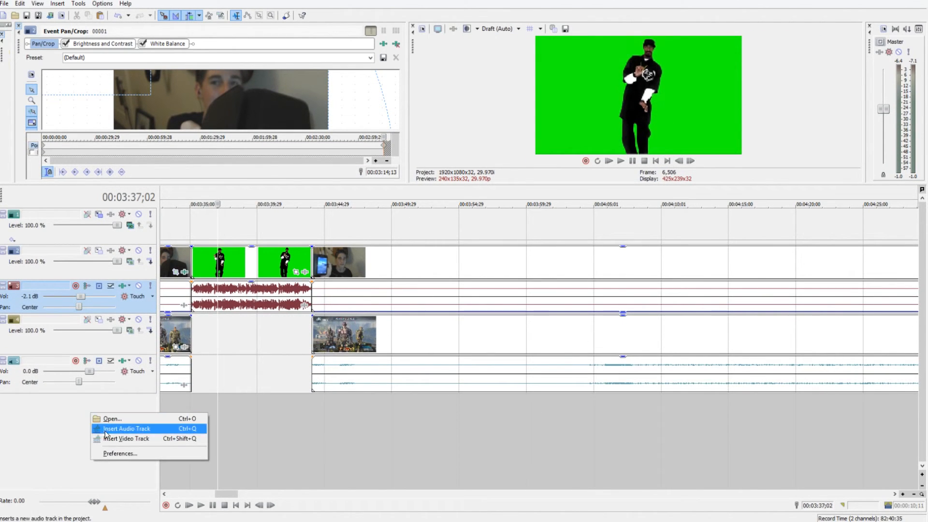
left_click(106, 438)
right_click(109, 435)
left_click(126, 450)
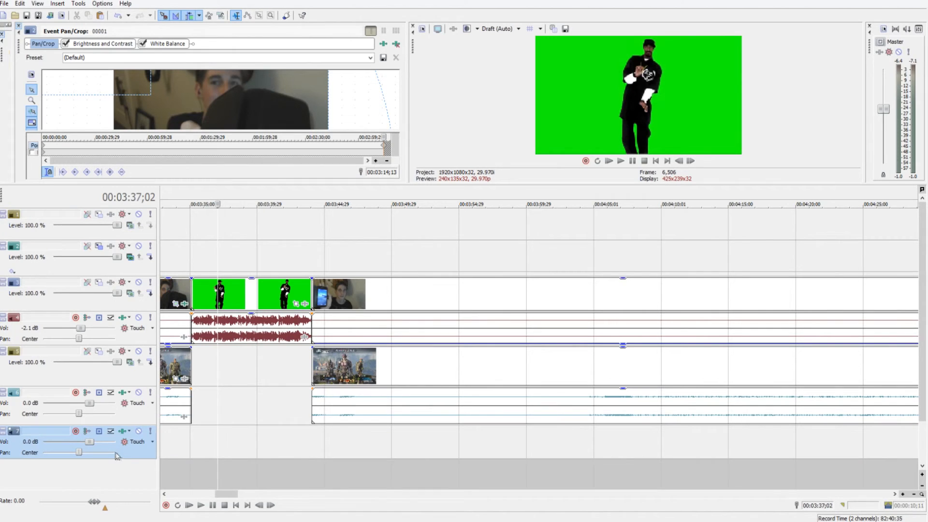
left_click_drag(131, 435, 133, 249)
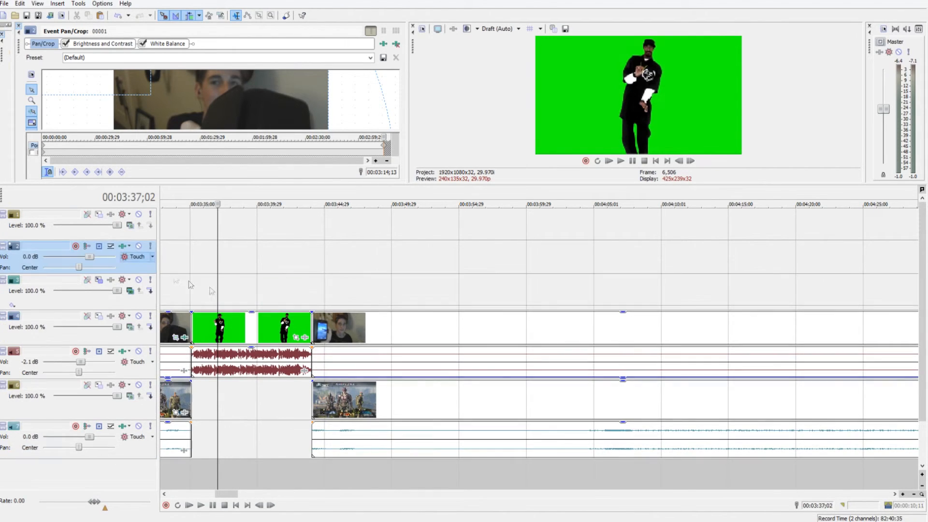
Step: Move the green-screen video and audio onto the new tracks and shift the commentary clips back to close the gap
left_click_drag(268, 327, 265, 237)
left_click_drag(244, 360, 254, 263)
left_click_drag(376, 335, 248, 334)
Step: Add the Sony Chroma Keyer effect to the green-screen clip with the cursor at 00:03:38;23, and open its key color for editing
left_click(241, 200)
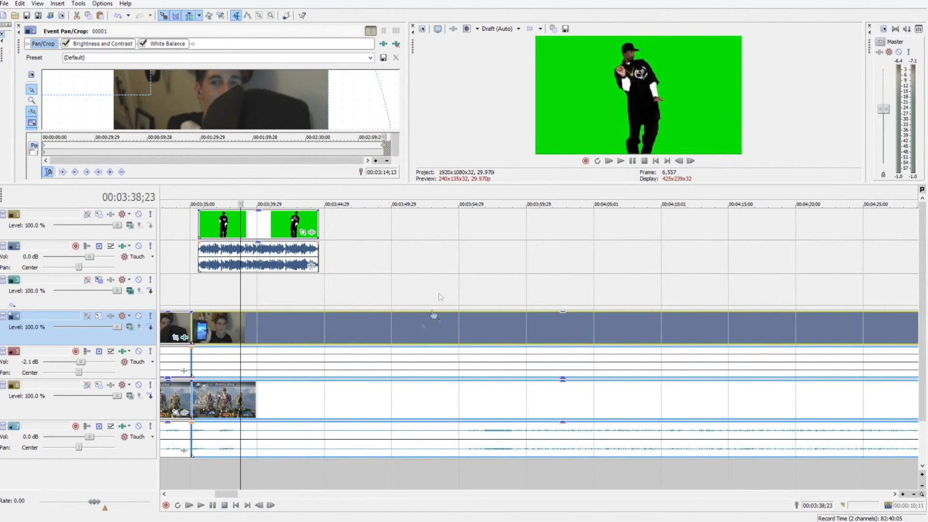
left_click_drag(611, 184, 611, 269)
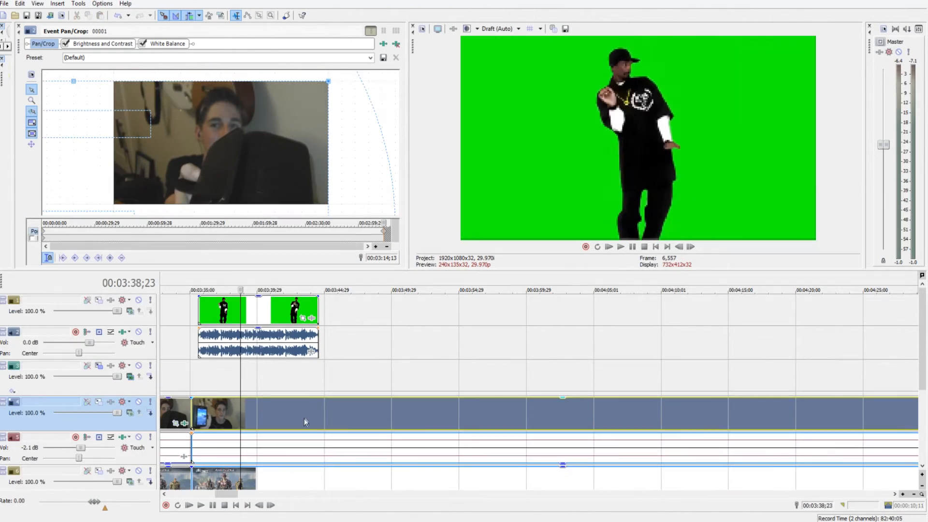
right_click(288, 309)
left_click(319, 278)
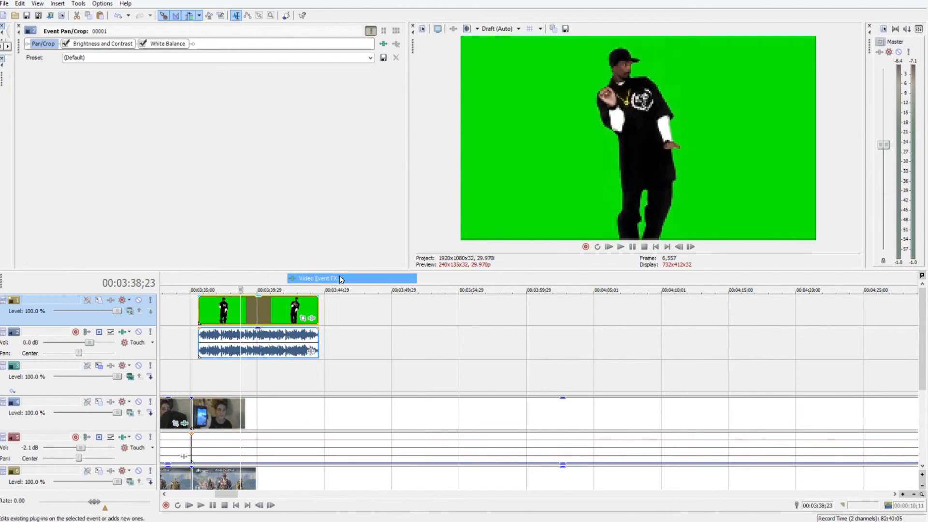
left_click(275, 250)
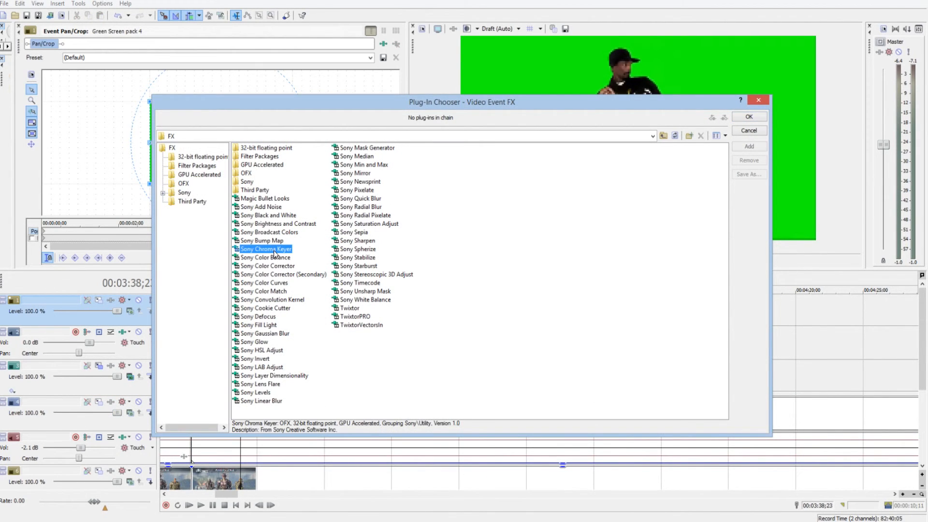
left_click(749, 117)
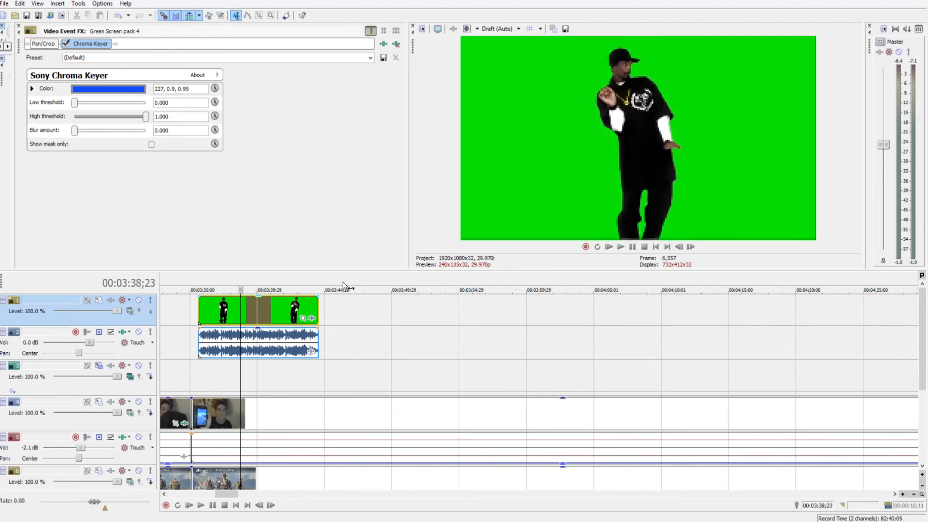
left_click(112, 89)
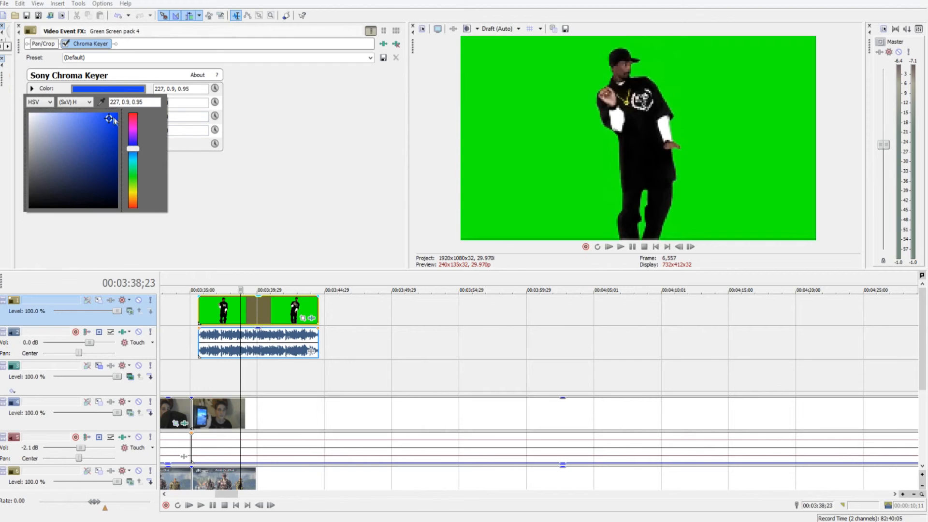
Step: Try key-color hues of 134, 151 and 356 in the Chroma Keyer
left_click(134, 173)
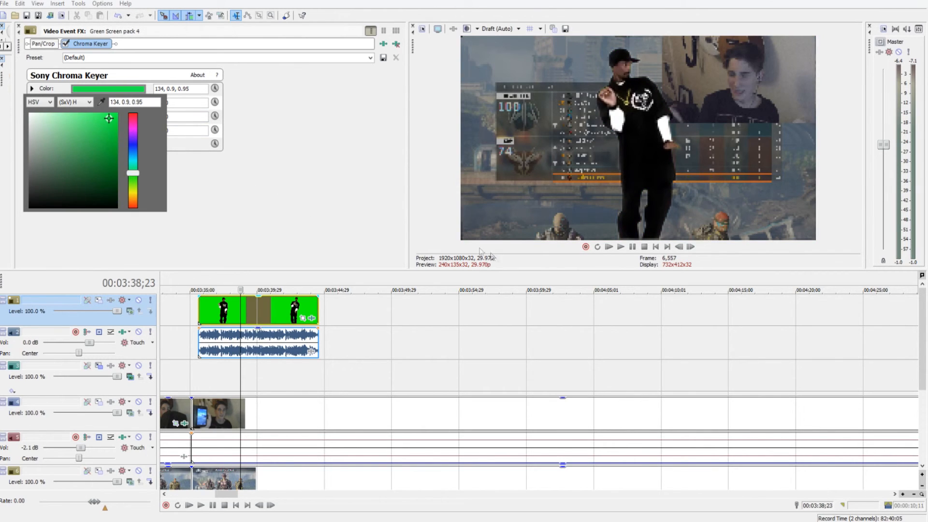
left_click_drag(134, 173, 133, 169)
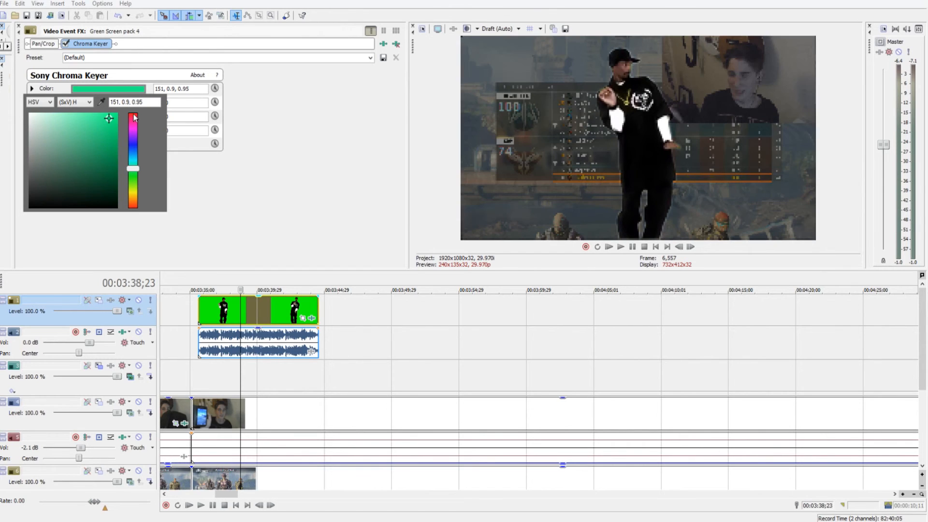
left_click(134, 118)
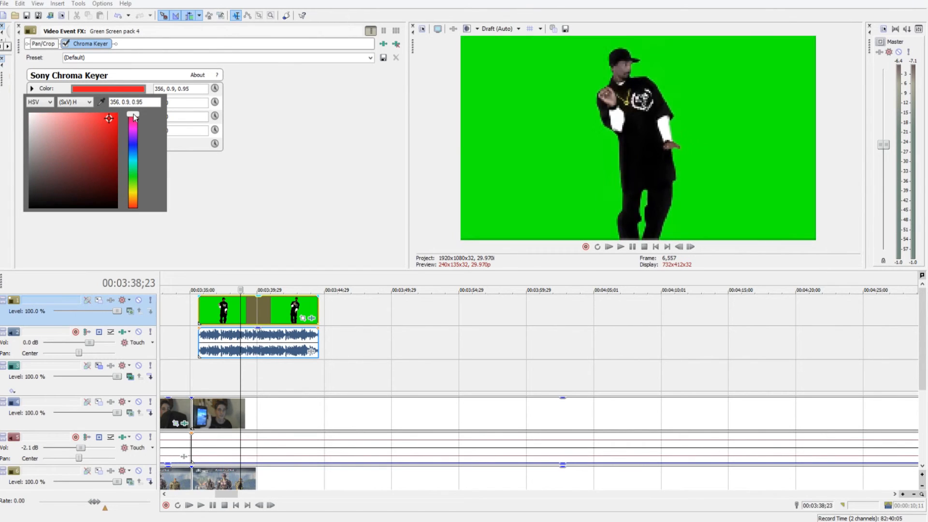
Step: Sample the preview's green background as the Chroma Keyer color and play the keyed clip from 00:03:35;20
left_click(102, 103)
left_click(498, 109)
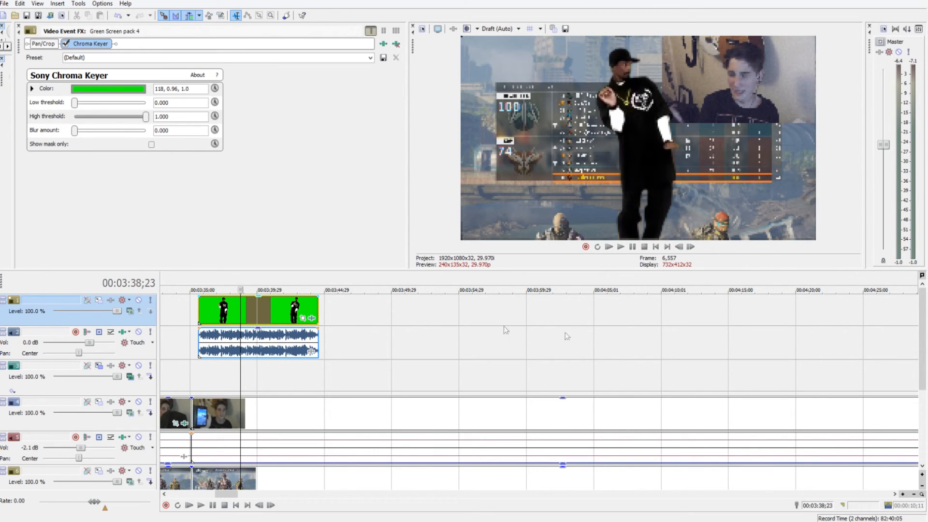
left_click(198, 286)
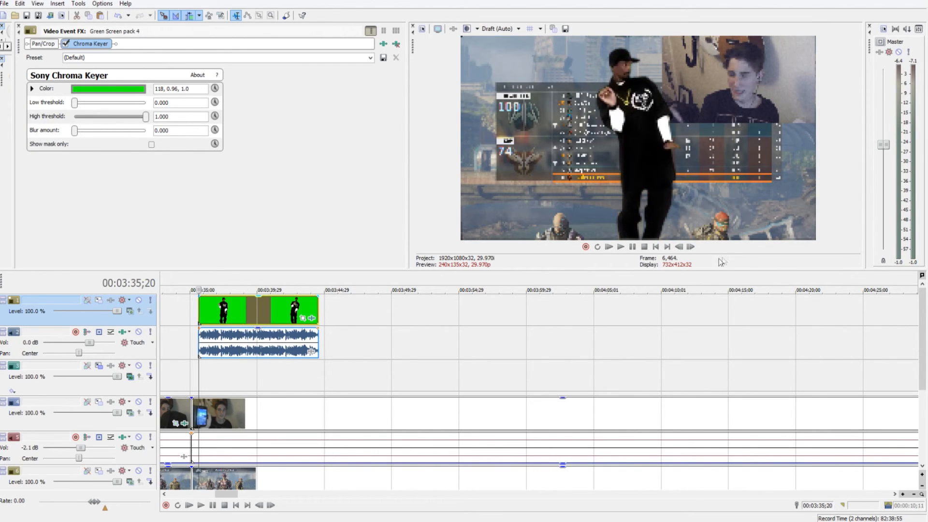
left_click(621, 247)
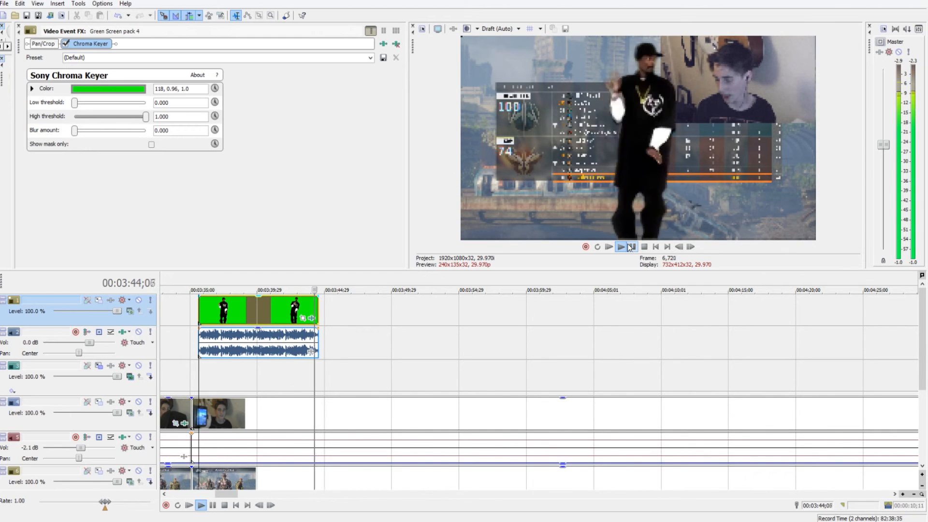
left_click(630, 247)
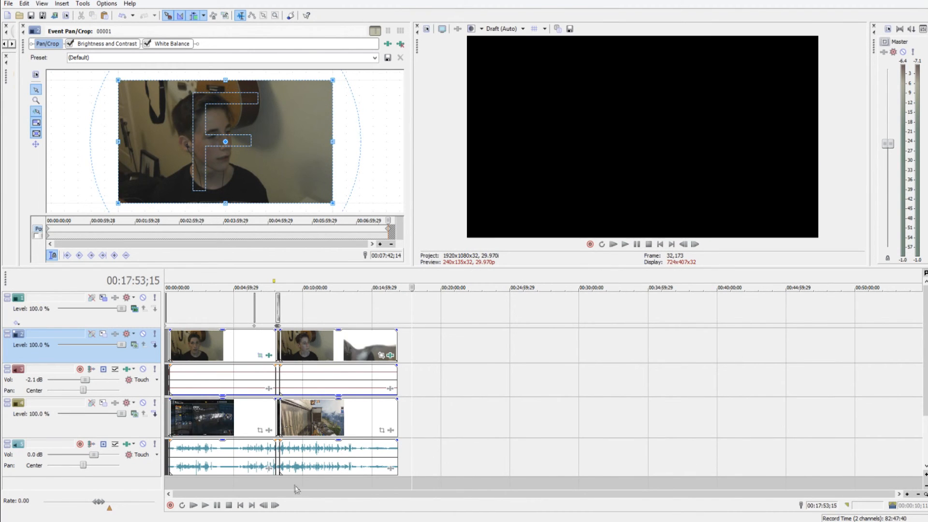
Step: Split the facecam and gameplay clips at 00:03:35;03
left_click(215, 285)
scroll(343, 335, "up", 4)
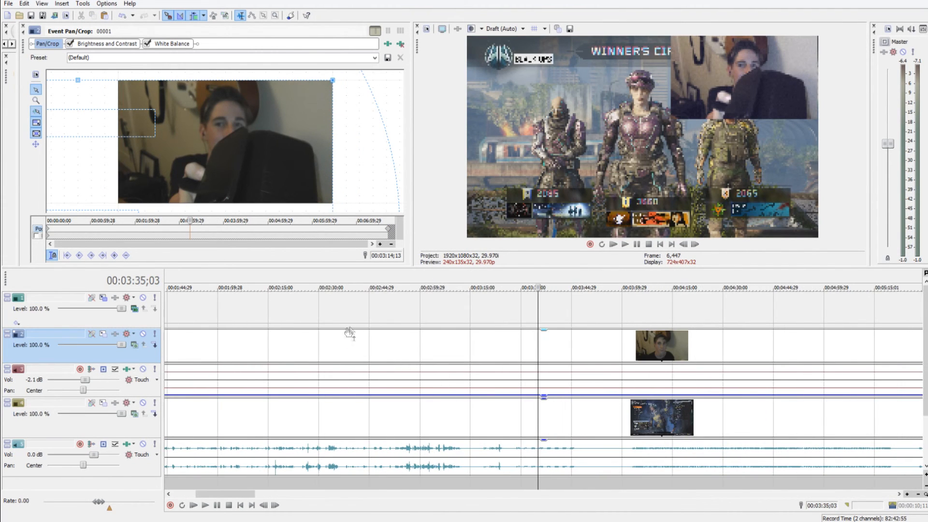
key("s")
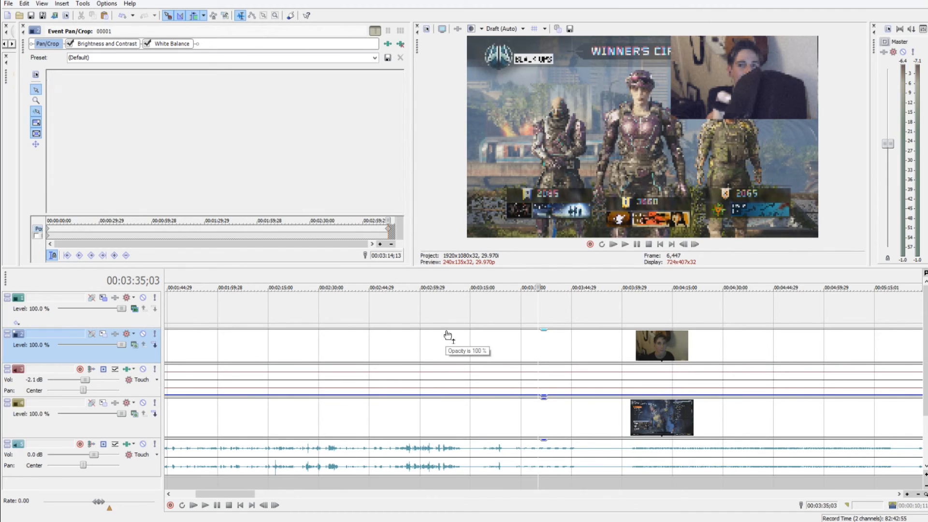
Step: Cut out the facecam and gameplay section between 00:03:35;03 and 00:03:42;18 and close the gap
left_click(563, 346)
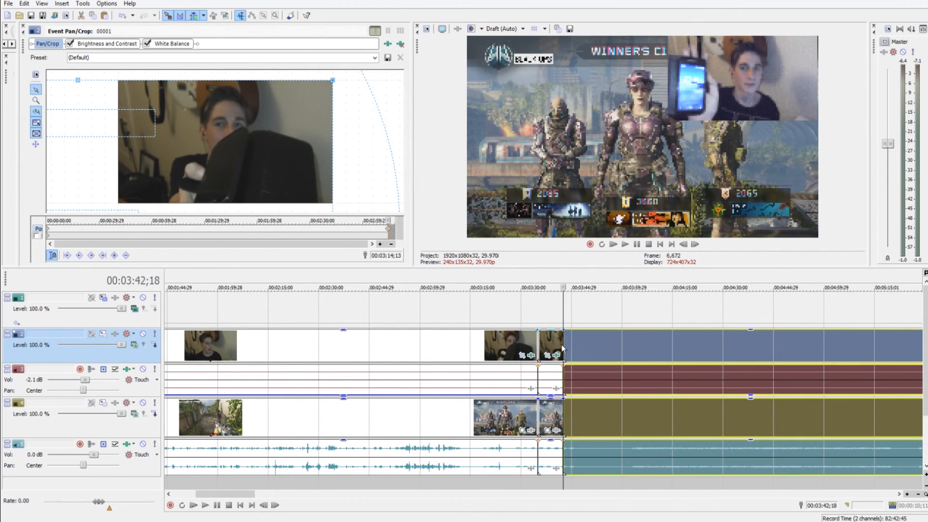
left_click(556, 345)
key("Delete")
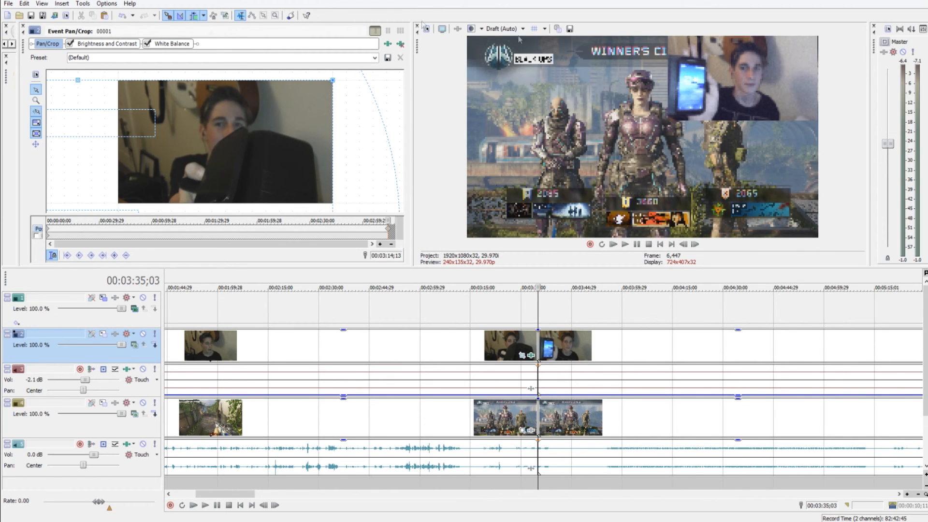
Step: Stop the keyed green-screen clip's playback and enlarge the timeline area to fit all the project's tracks
left_click_drag(340, 87, 299, 92)
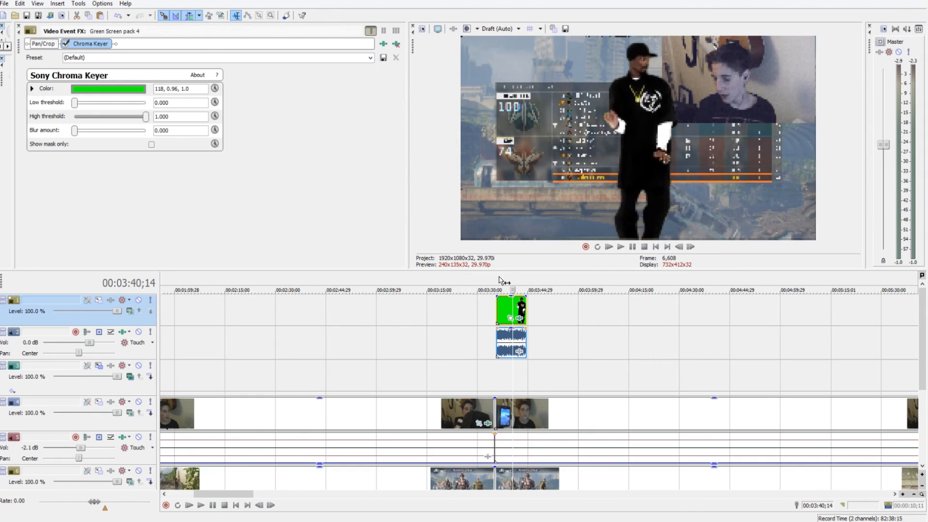
key("space")
scroll(547, 316, "up", 5)
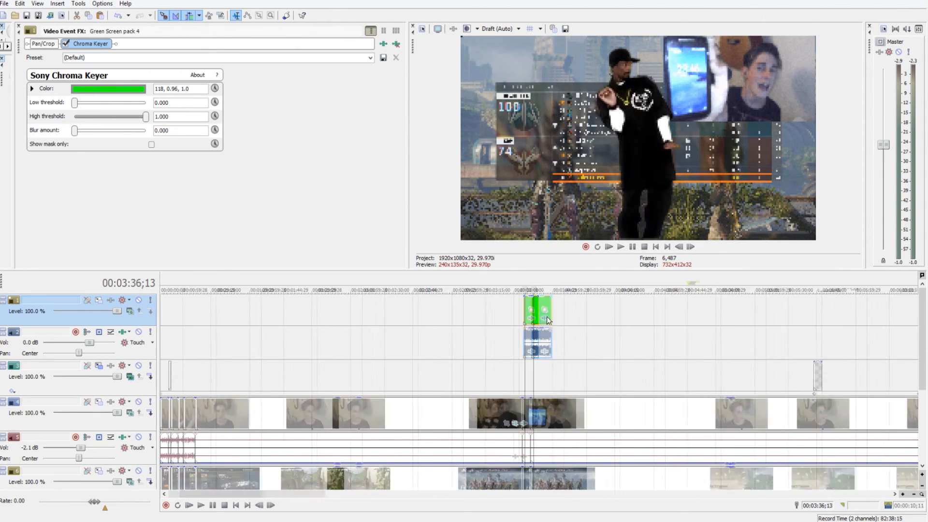
scroll(549, 327, "down", 6)
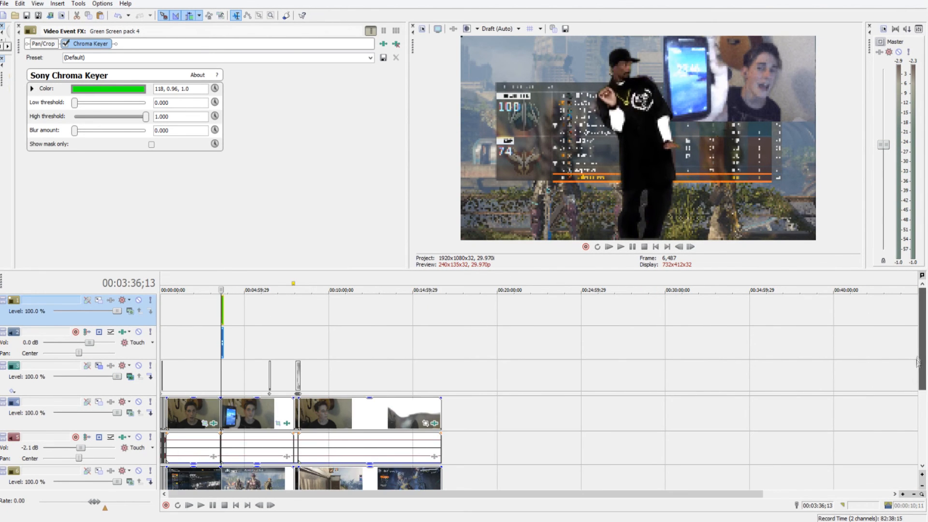
left_click_drag(923, 328, 907, 440)
left_click_drag(913, 377, 911, 305)
scroll(759, 354, "down", 1)
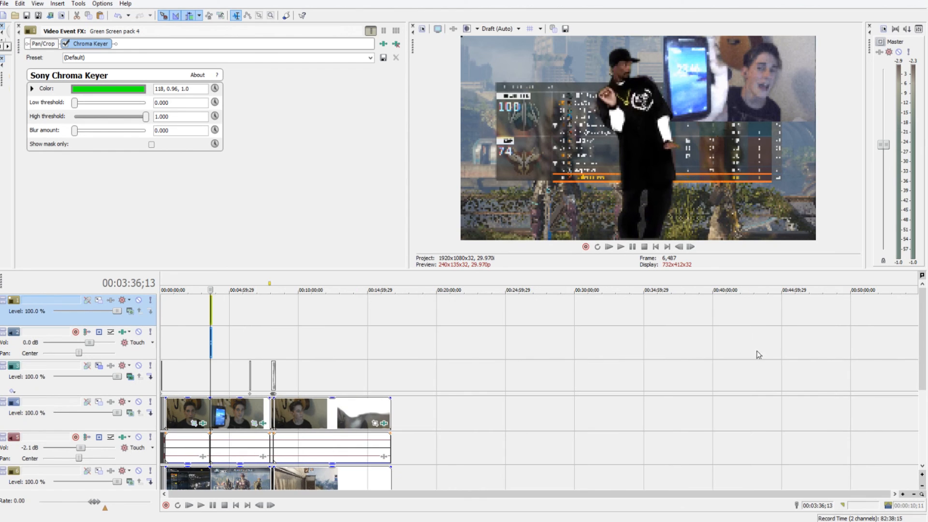
left_click_drag(773, 269, 799, 188)
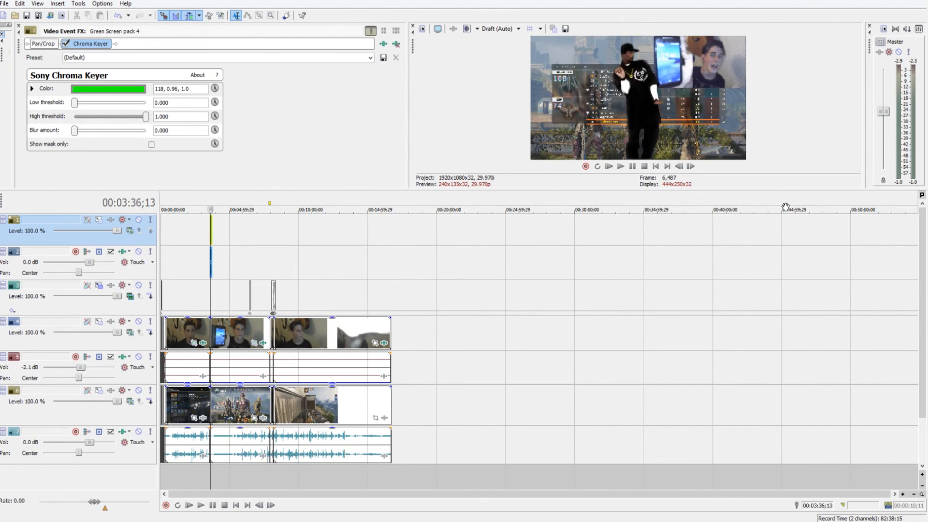